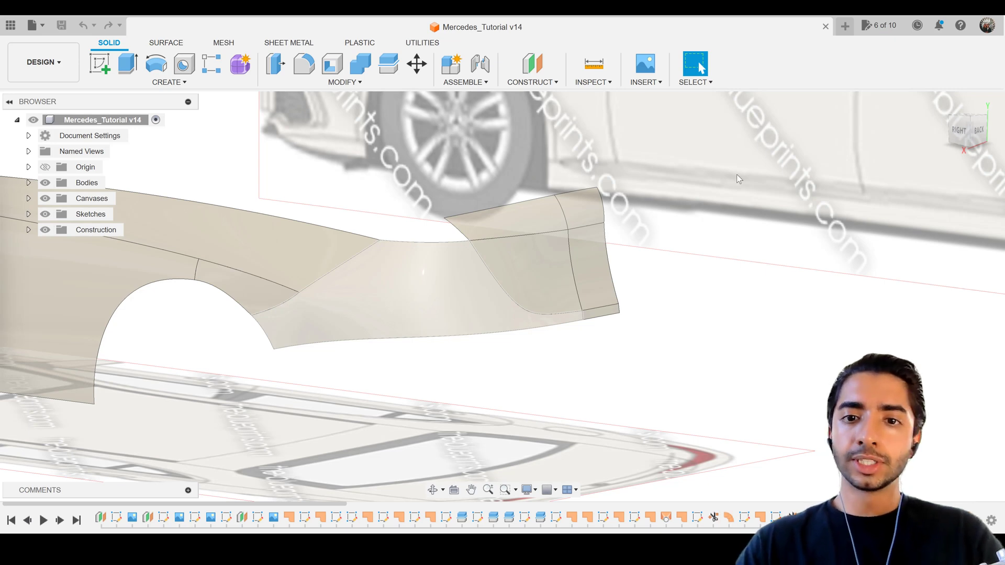
Examine the rear quarter and trunk surfaces against the side and rear blueprints, especially along the car's centreline.
click(958, 131)
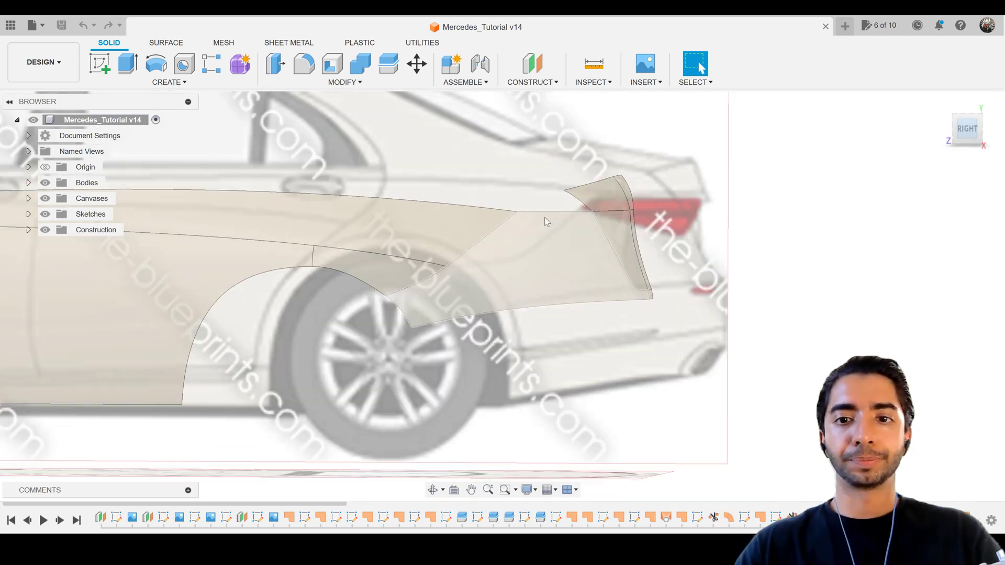
middle_drag(544, 215, 534, 238)
scroll(567, 196, up, 3)
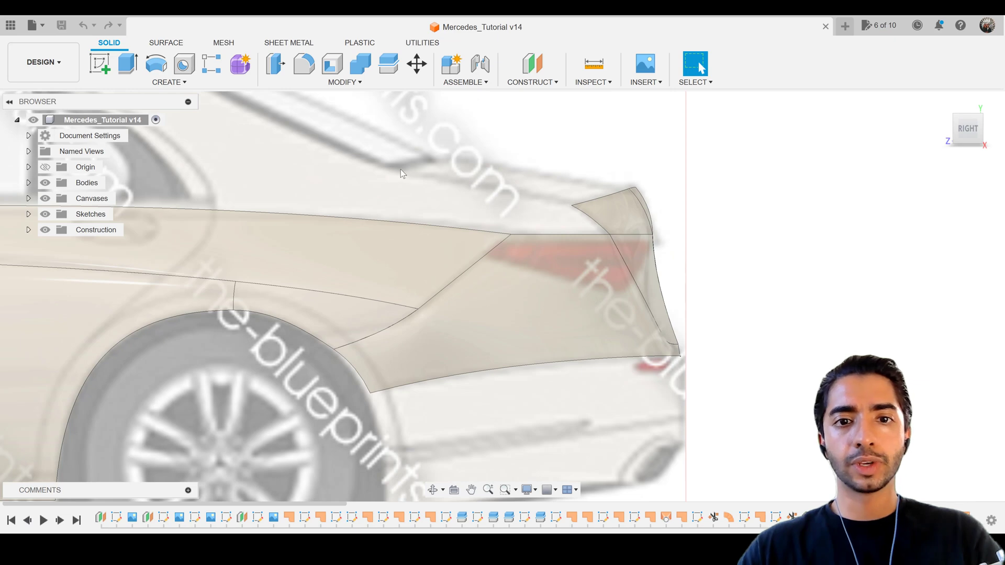
scroll(434, 174, down, 3)
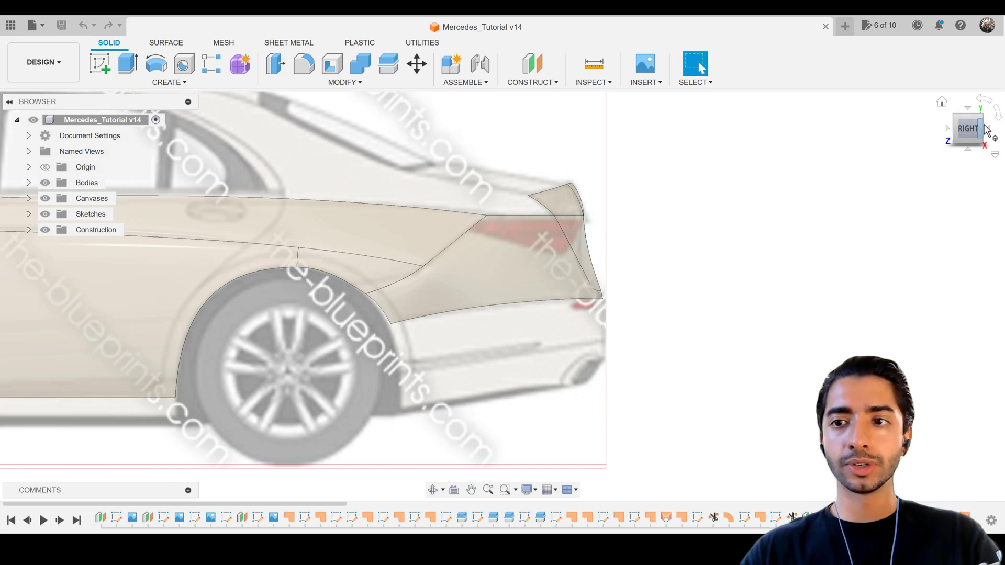
click(993, 130)
scroll(473, 208, up, 6)
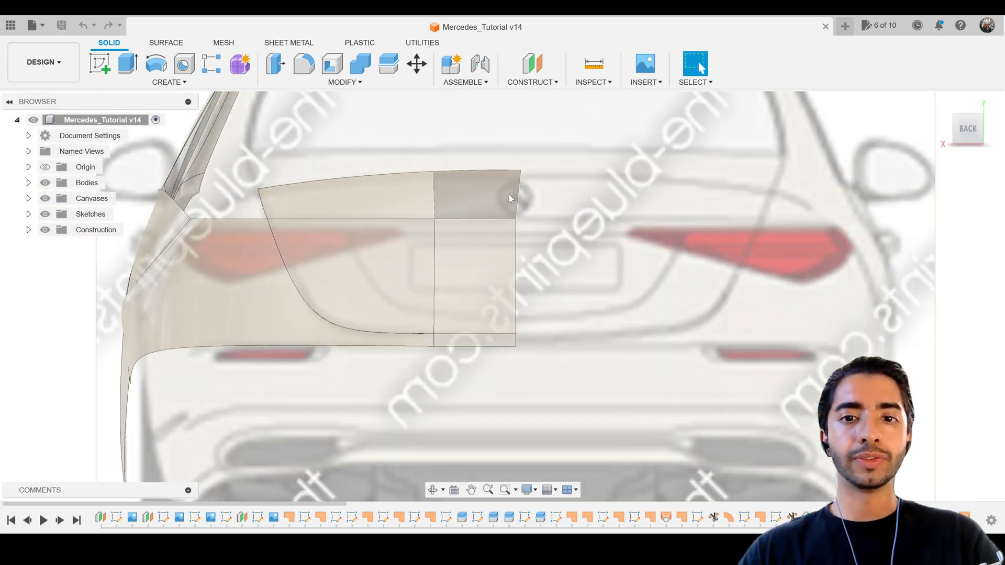
scroll(526, 171, up, 2)
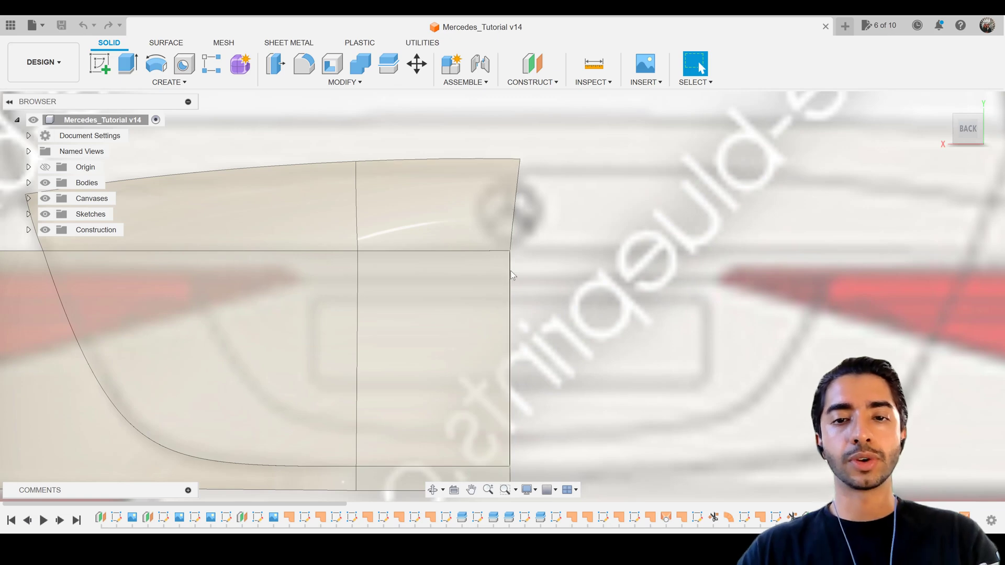
scroll(514, 266, down, 3)
Trim the part of the trunk surface that overhangs the car's centreline, using the YZ plane as the trim tool.
click(165, 43)
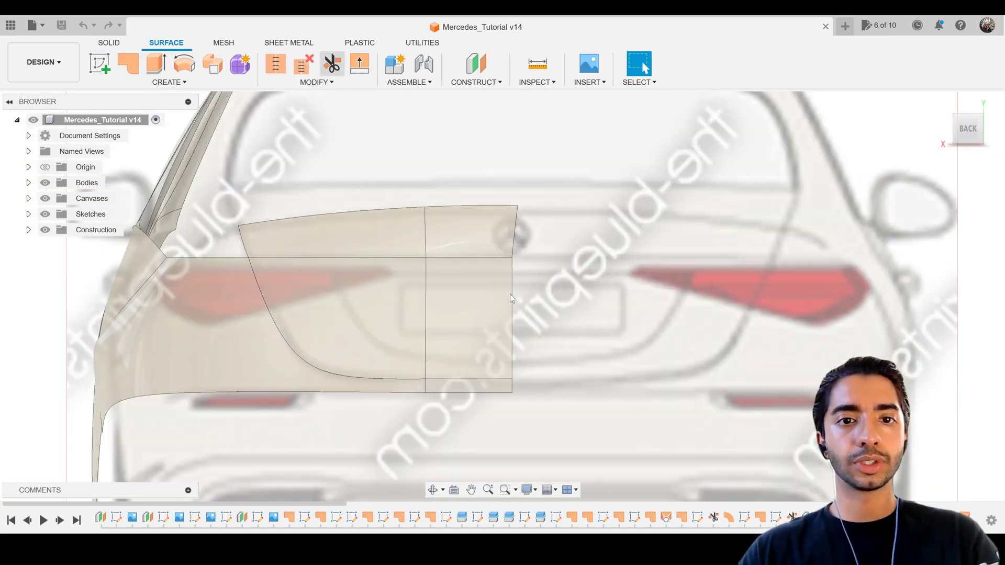
click(332, 64)
scroll(463, 360, down, 3)
click(487, 366)
scroll(513, 236, up, 3)
scroll(474, 178, down, 2)
scroll(463, 175, up, 5)
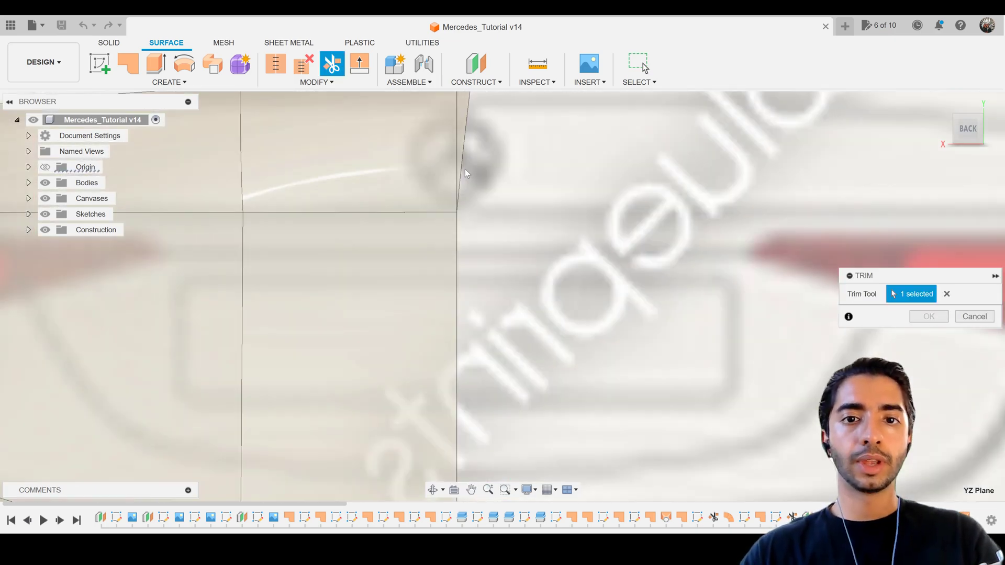
click(475, 247)
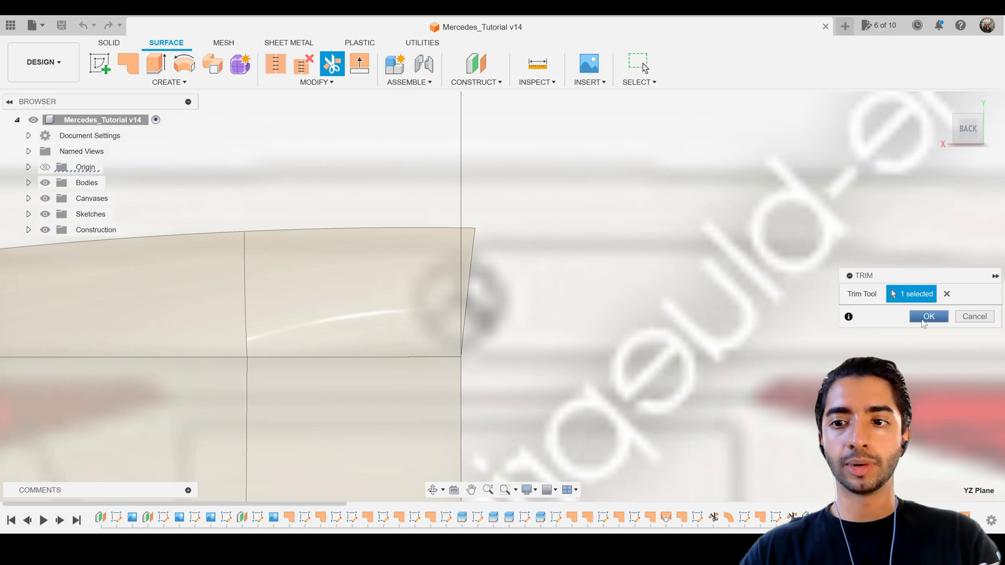
click(929, 316)
scroll(562, 314, down, 2)
scroll(563, 314, down, 3)
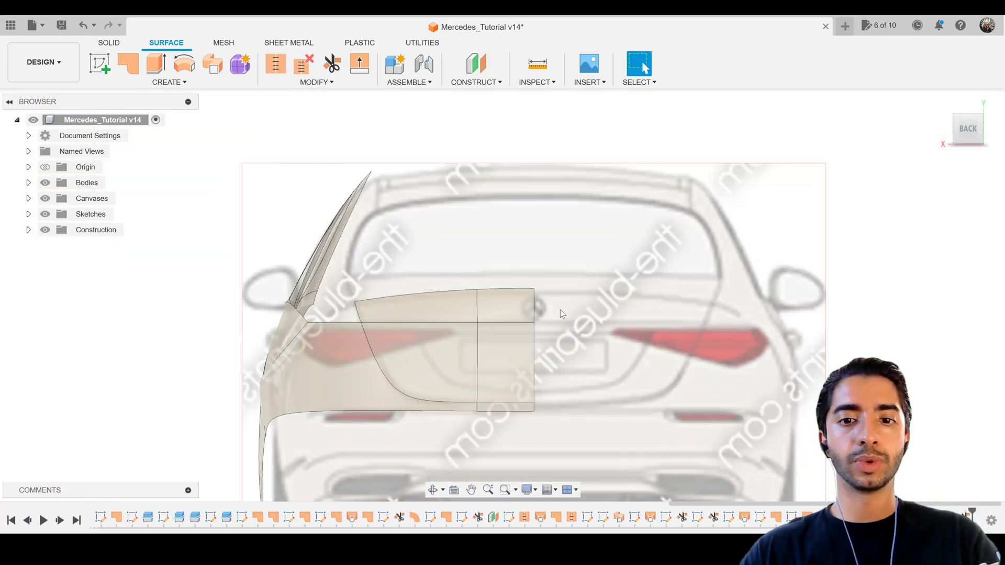
scroll(562, 314, down, 1)
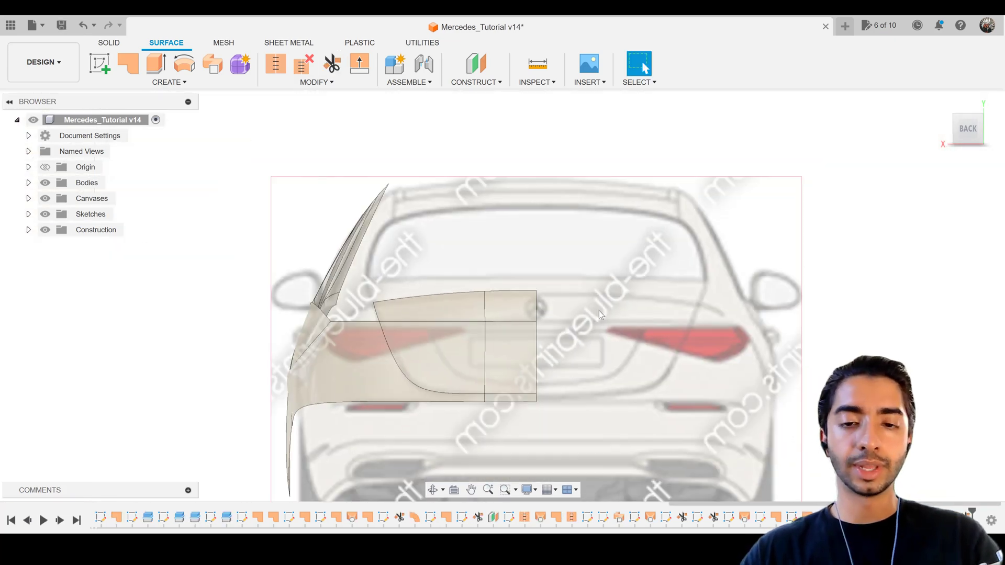
scroll(600, 314, up, 5)
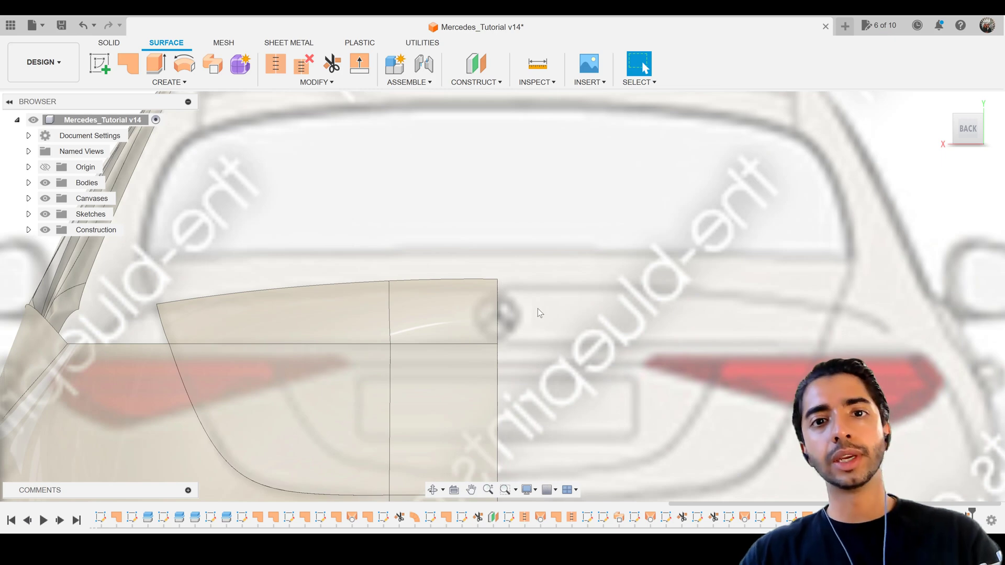
scroll(540, 313, down, 2)
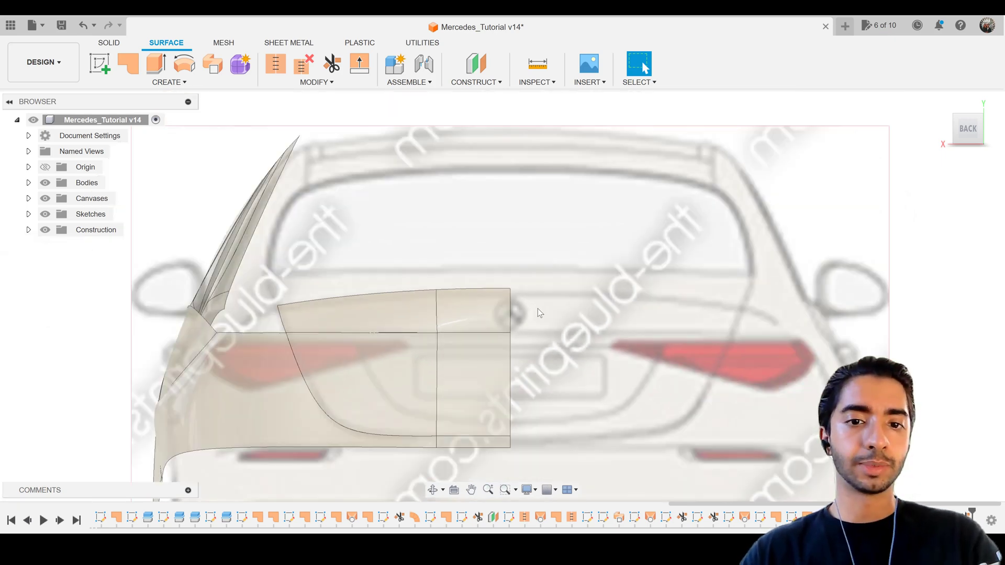
scroll(407, 317, up, 5)
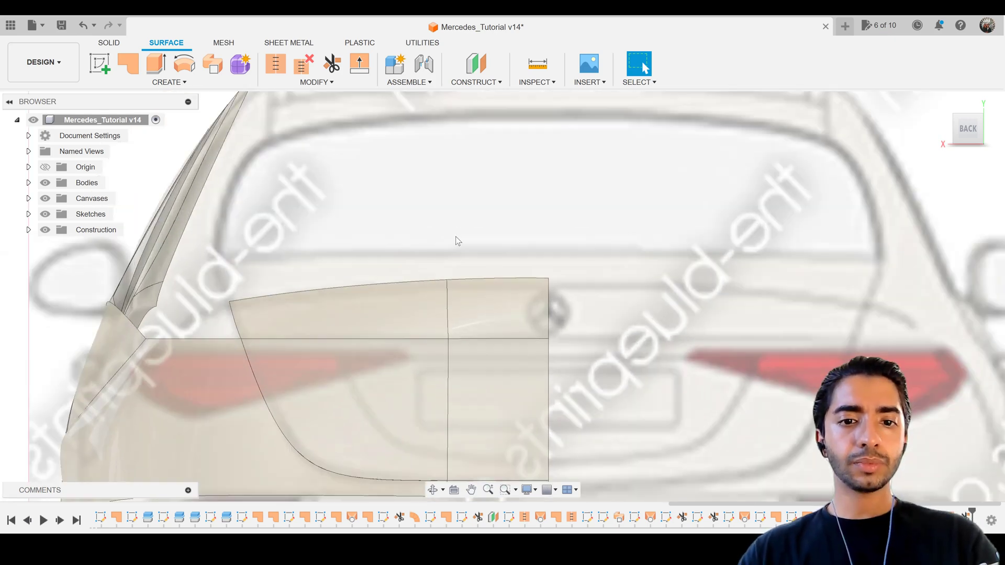
scroll(445, 329, down, 5)
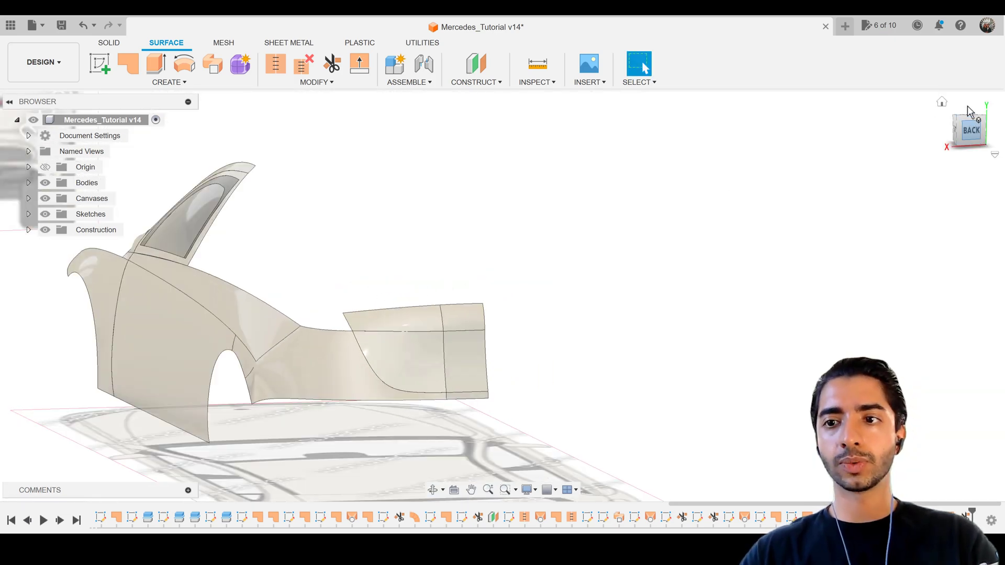
Start a new sketch on the plane of the top-view blueprint and move the sketch palette clear of the drawing area.
click(971, 130)
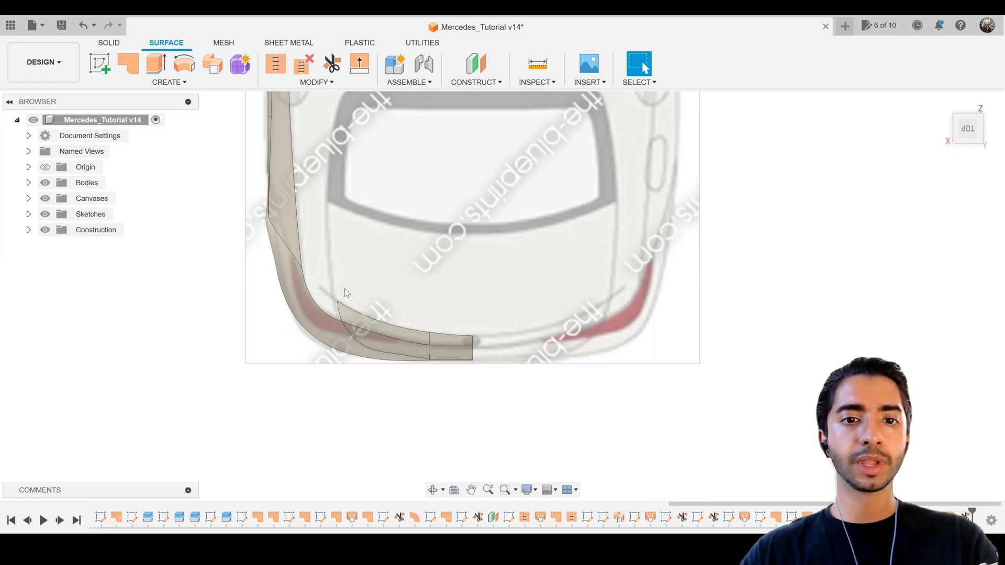
scroll(343, 288, up, 3)
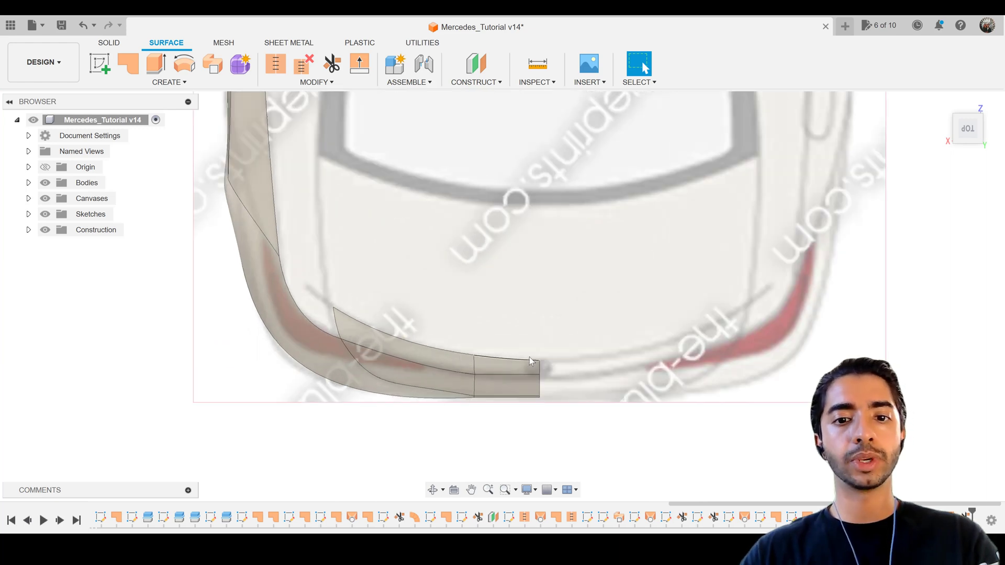
click(100, 64)
click(556, 219)
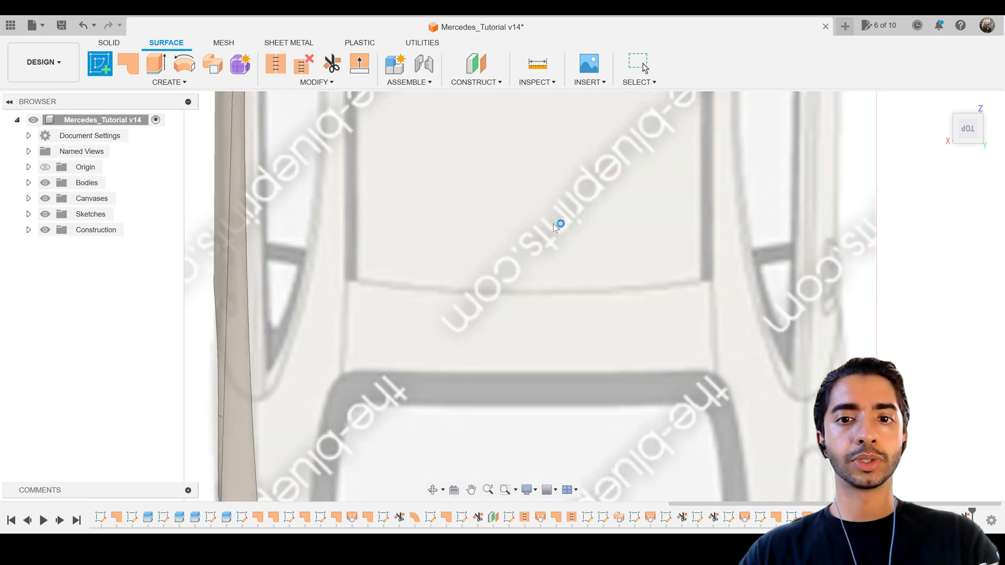
drag(324, 188, 128, 163)
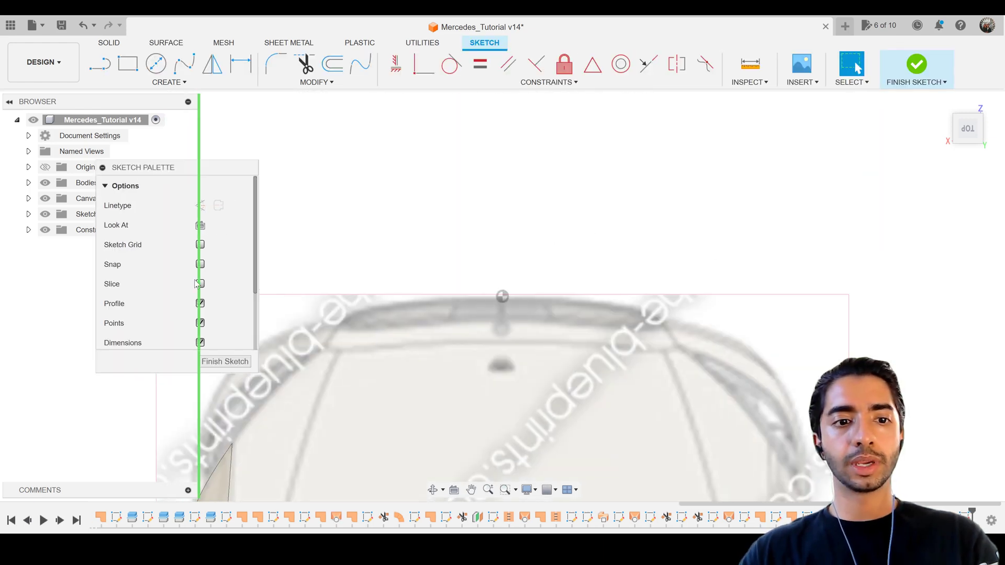
scroll(275, 212, down, 3)
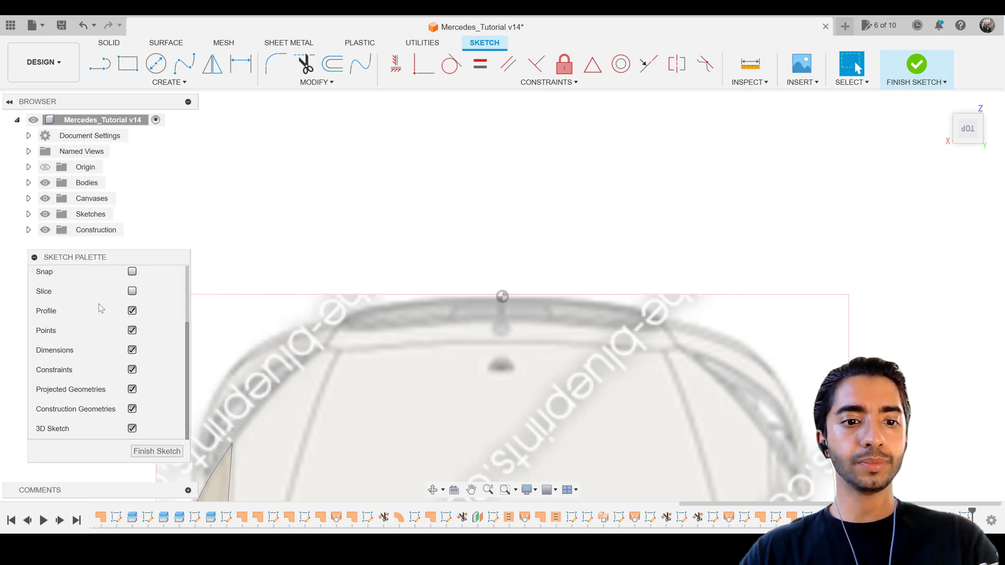
Draw a two-point spline from the outer corner of the trunk surface to the rear window's lower corner on the top-view blueprint.
click(185, 66)
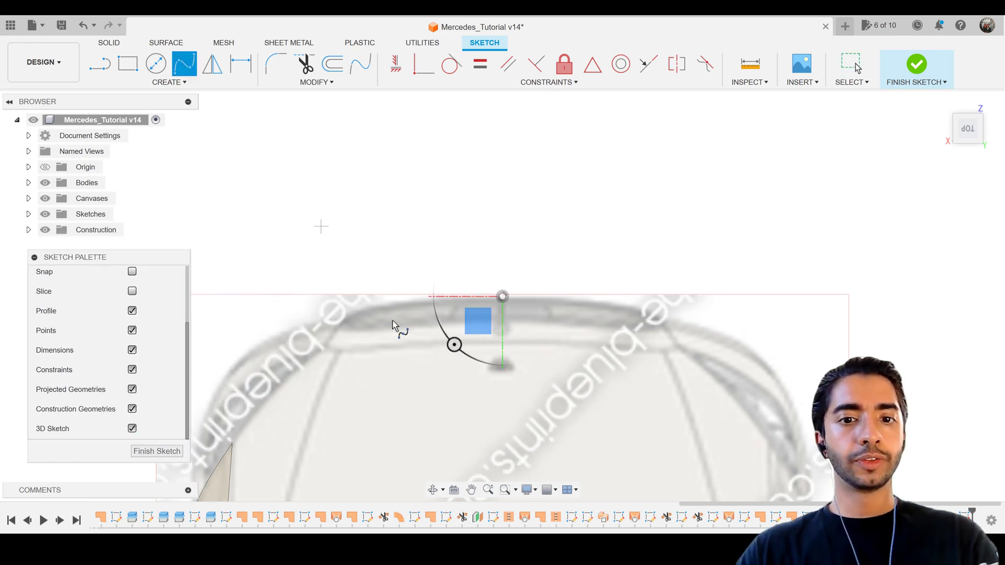
middle_drag(391, 321, 484, 99)
scroll(481, 249, down, 5)
middle_drag(485, 403, 508, 185)
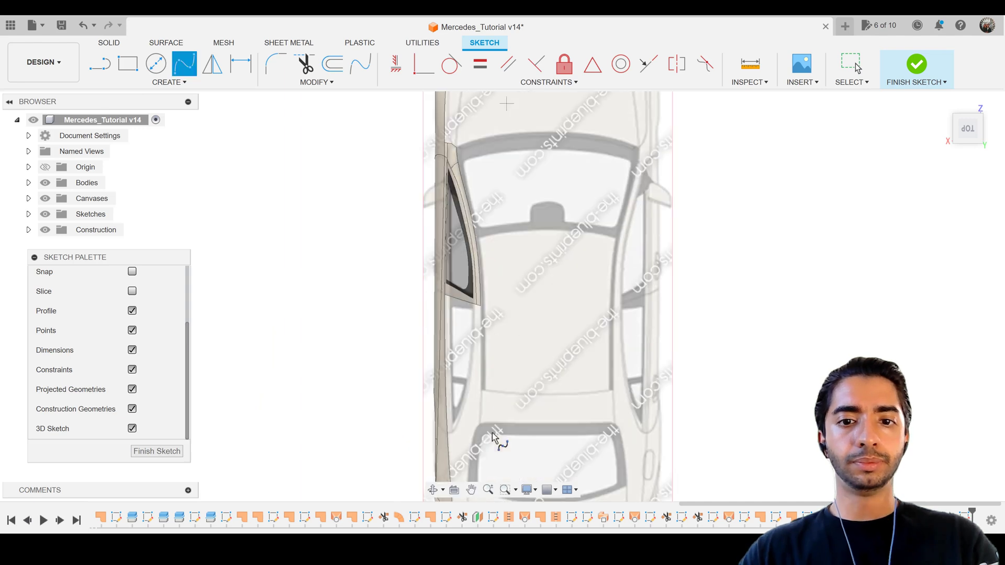
middle_drag(493, 440, 476, 181)
scroll(472, 250, up, 6)
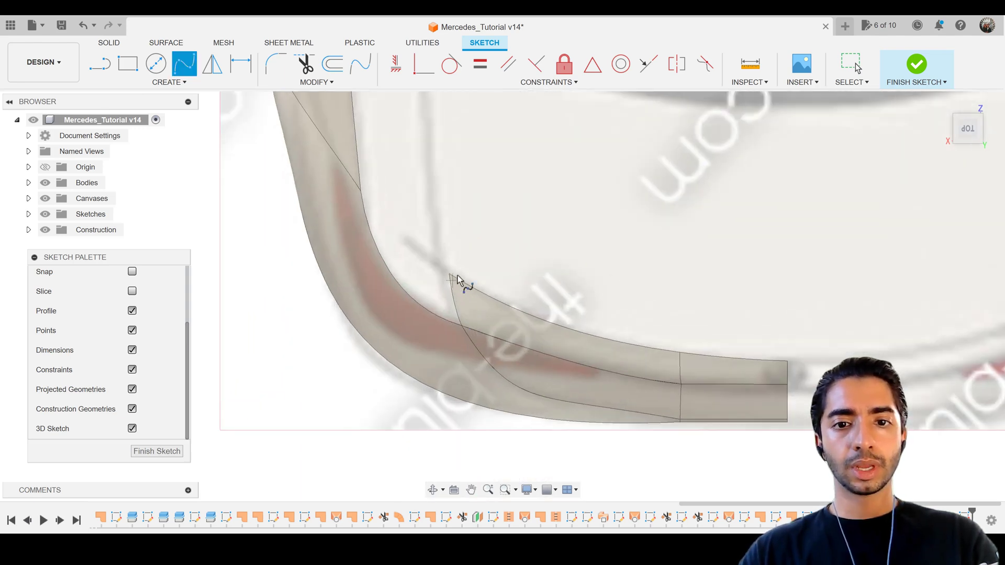
shift+middle_drag(454, 270, 455, 259)
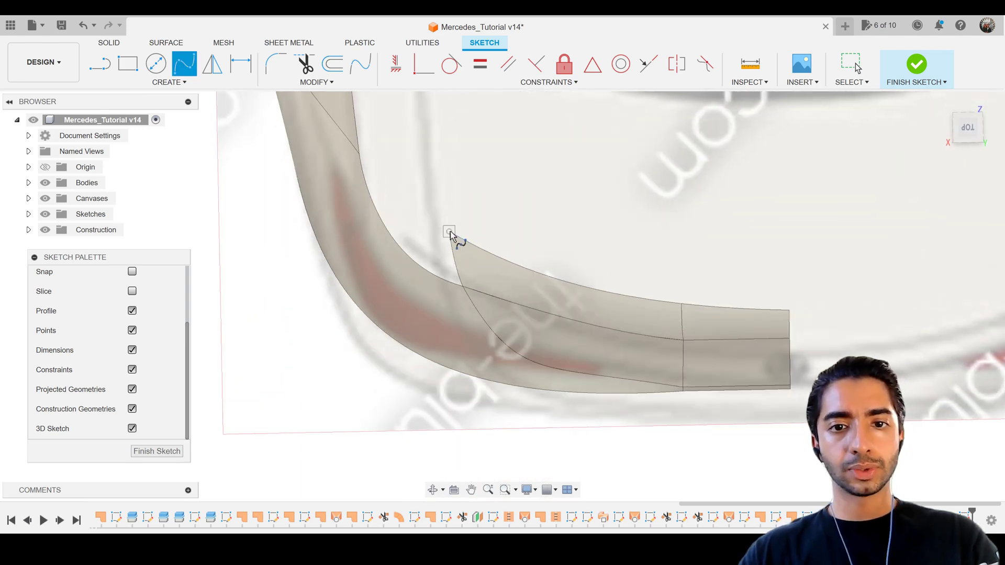
click(449, 231)
mouse_move(465, 118)
middle_down()
mouse_move(441, 179)
mouse_move(425, 316)
middle_up()
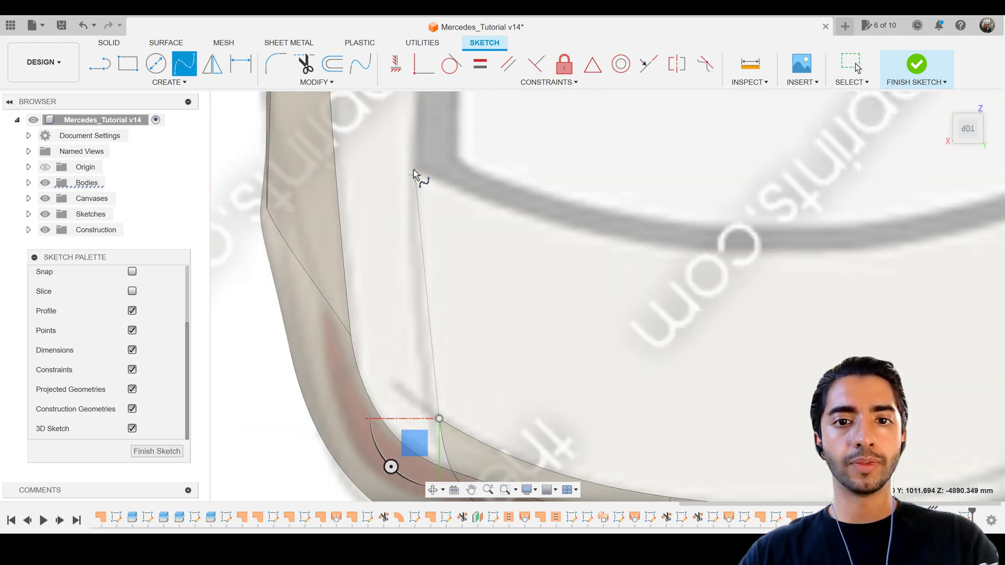
double_click(414, 168)
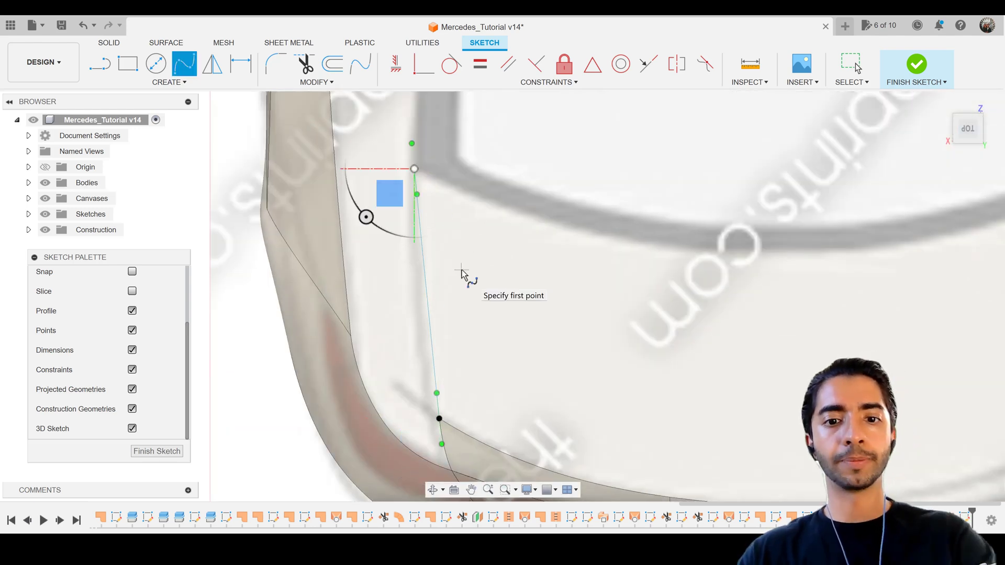
key(Escape)
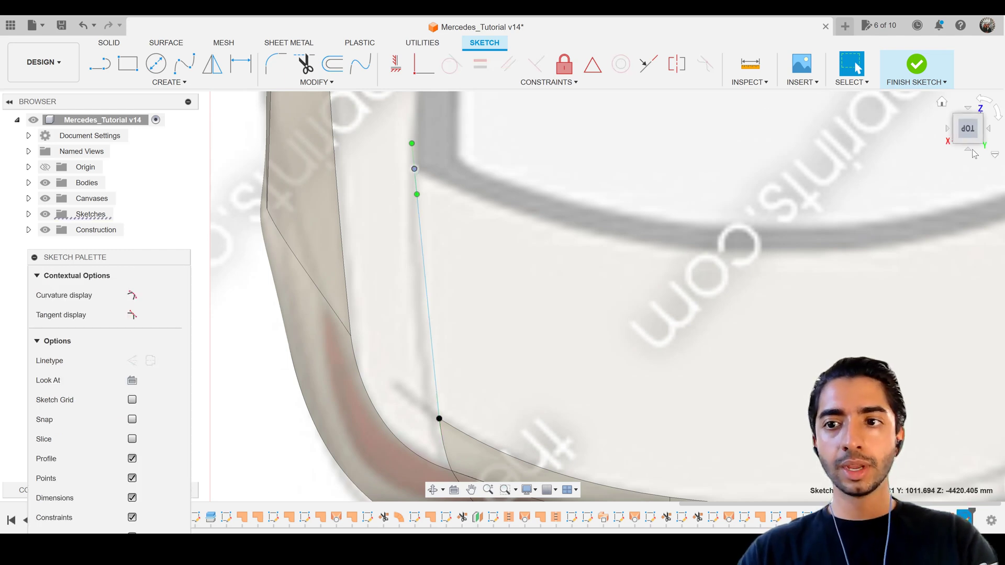
Move the spline's front endpoint about 90 mm up and 10 mm rearward to the rear window's base, checking the curve from several sides.
click(974, 149)
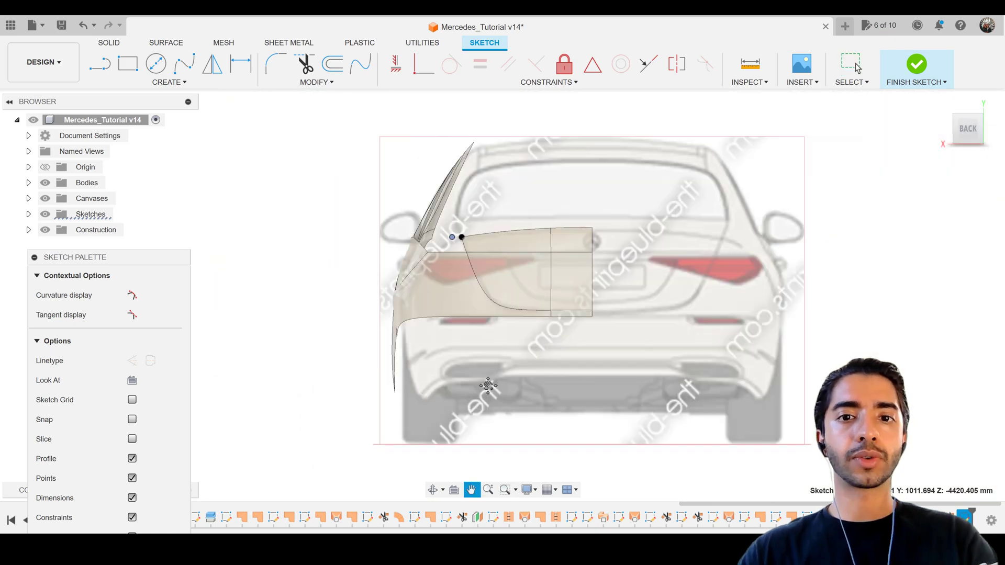
scroll(462, 272, up, 8)
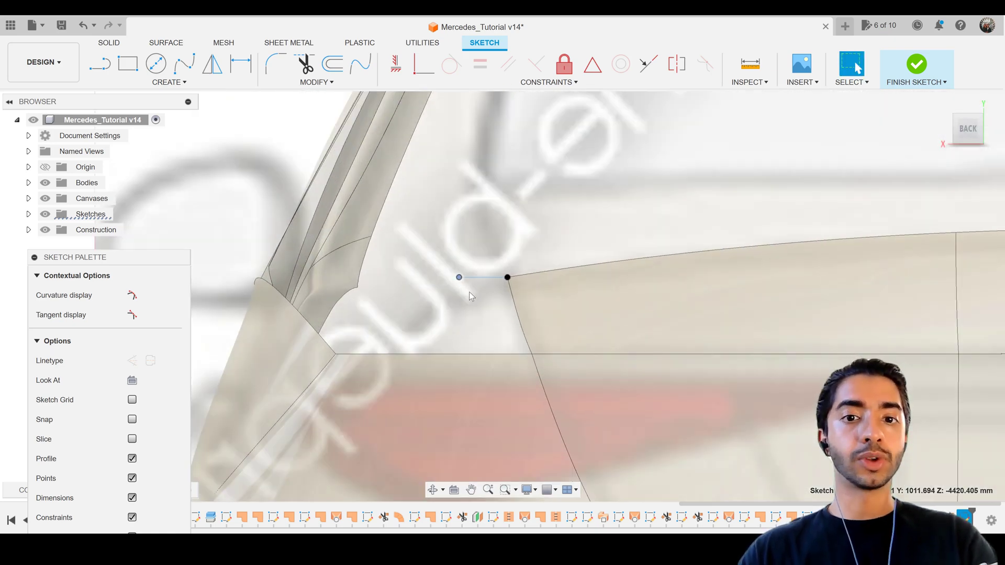
click(937, 148)
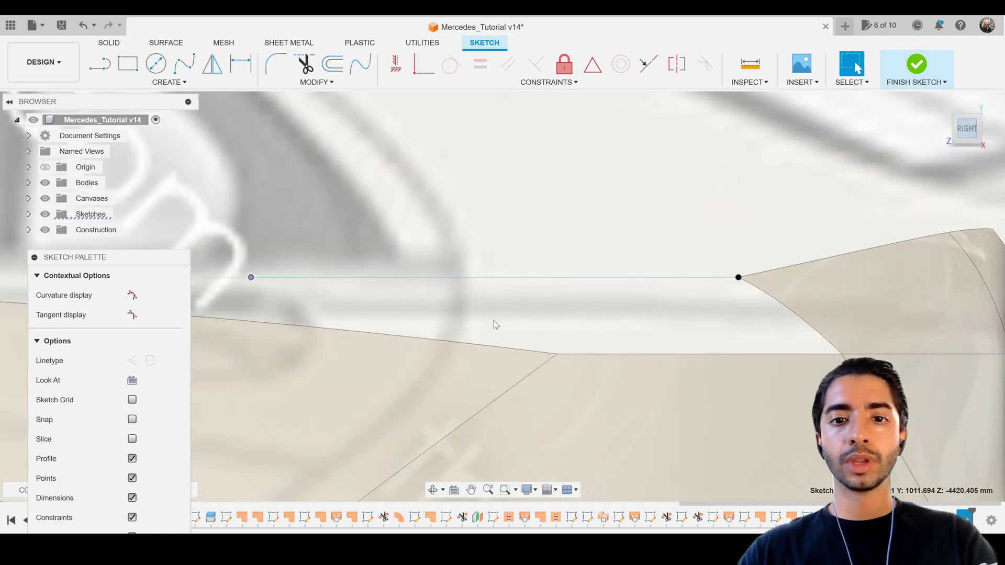
scroll(358, 285, down, 4)
scroll(308, 266, up, 2)
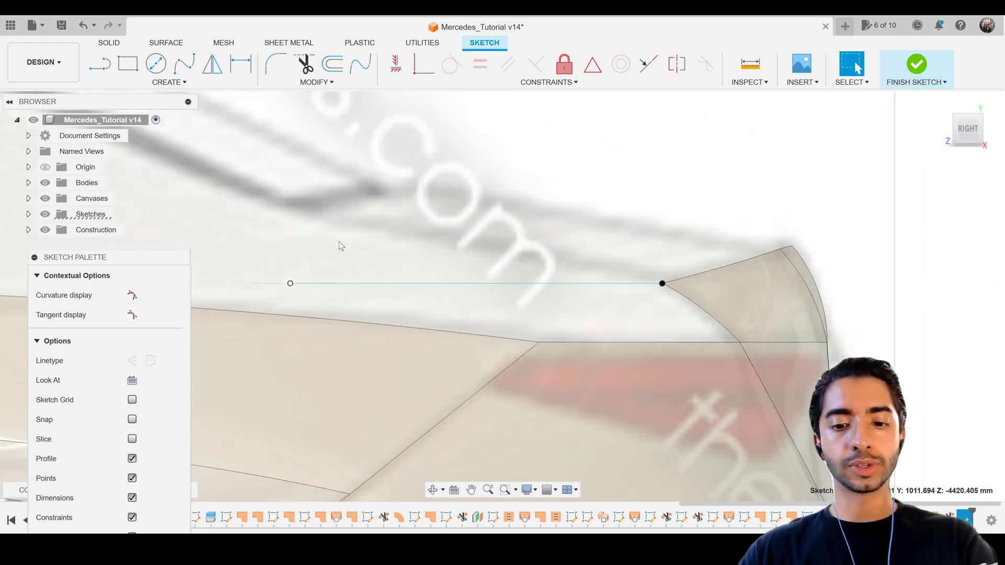
key(m)
drag(305, 267, 312, 197)
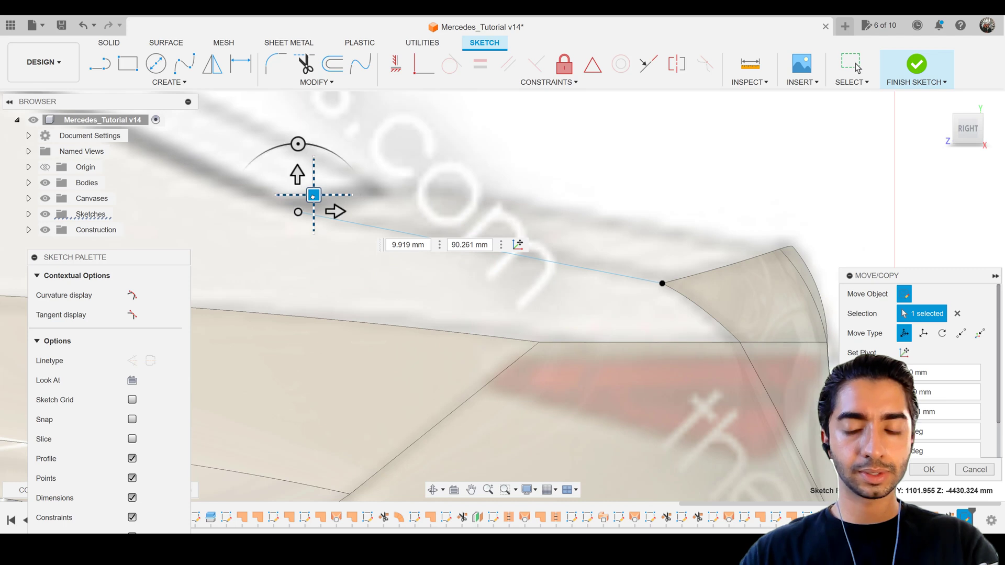
key(Escape)
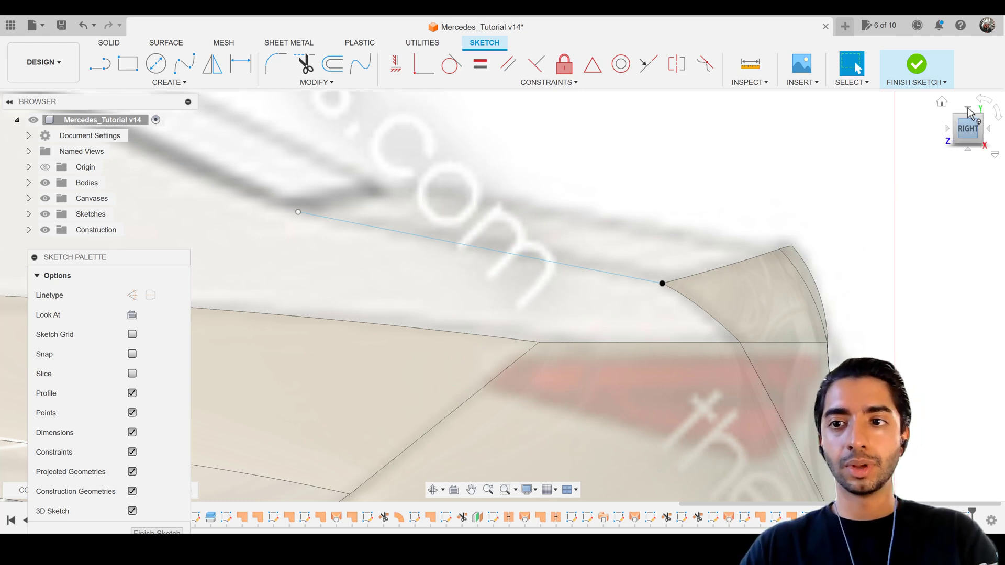
click(968, 108)
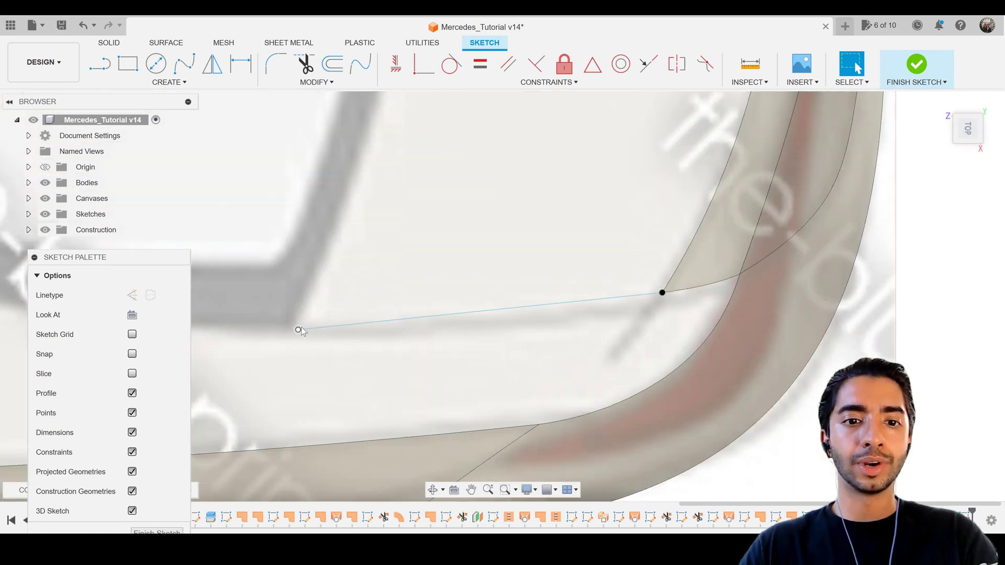
click(968, 146)
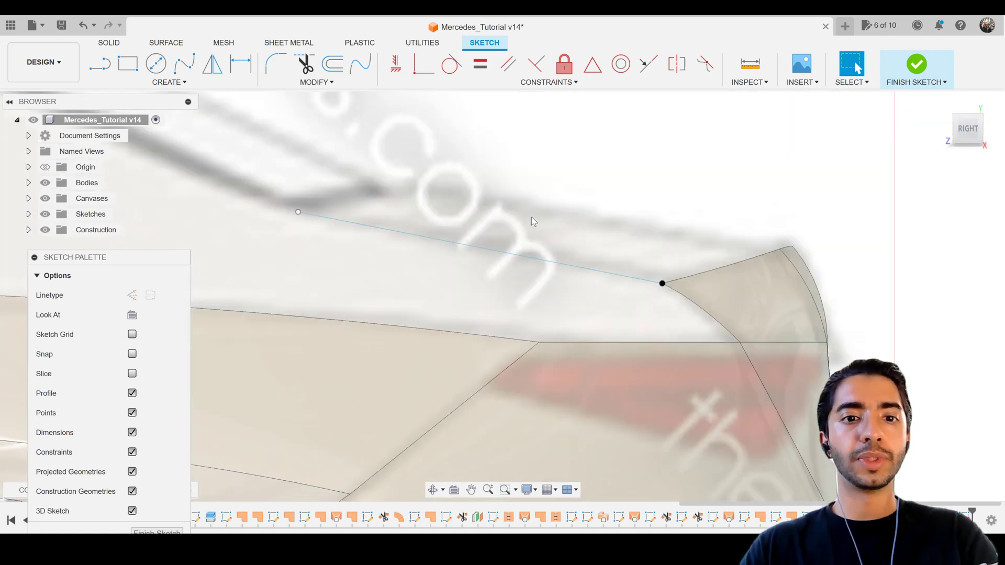
click(987, 129)
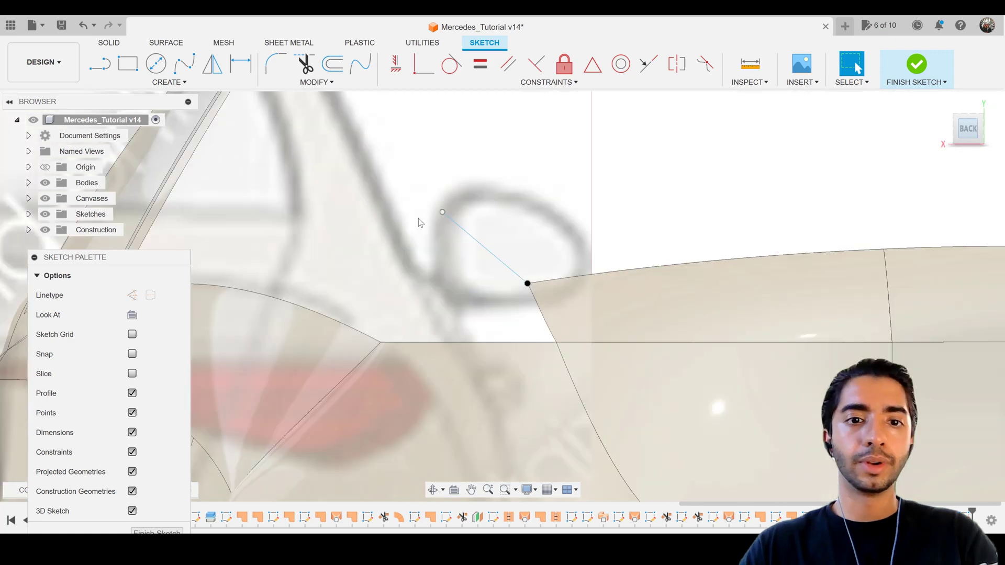
Check the lid's side-edge spline against the rear, side and top blueprints and finish its sketch.
scroll(469, 214, up, 4)
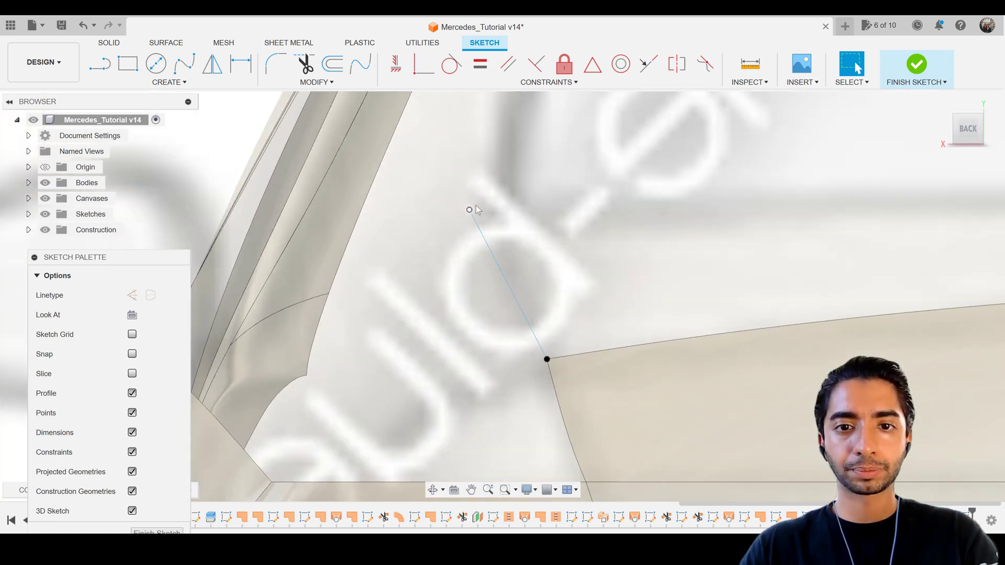
scroll(488, 210, down, 5)
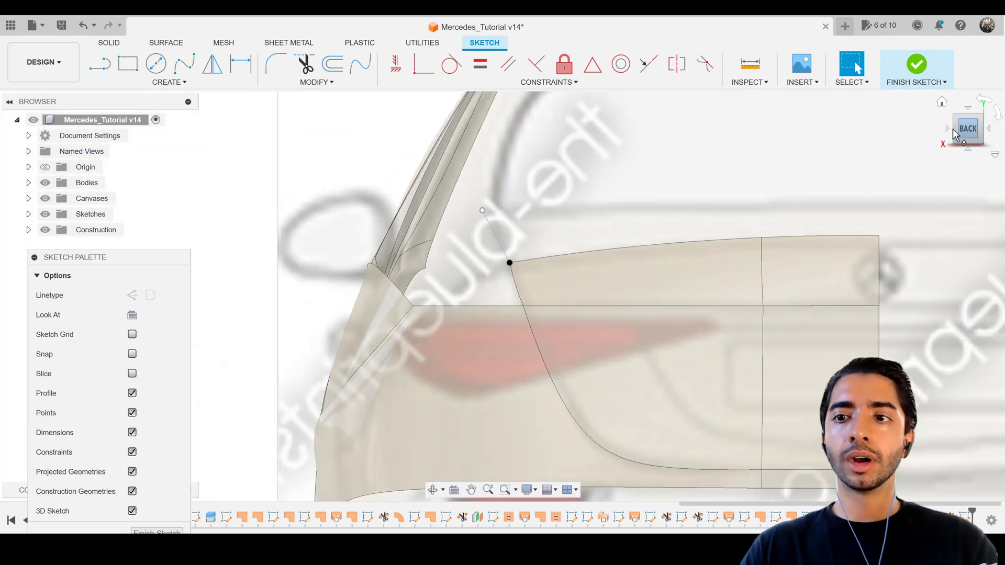
click(946, 128)
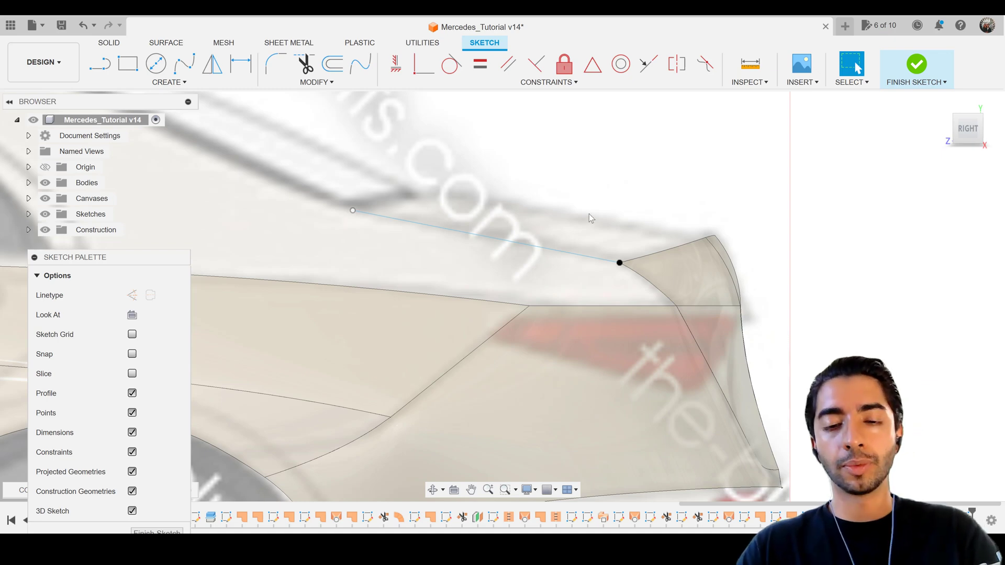
mouse_move(609, 268)
shift+middle_down()
mouse_move(608, 318)
mouse_move(622, 291)
shift+middle_up()
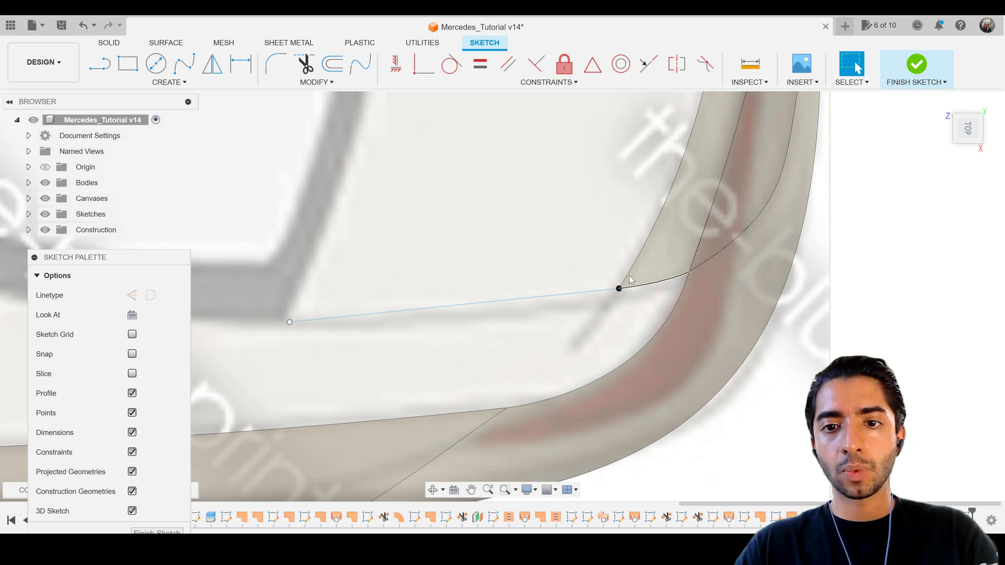
click(915, 64)
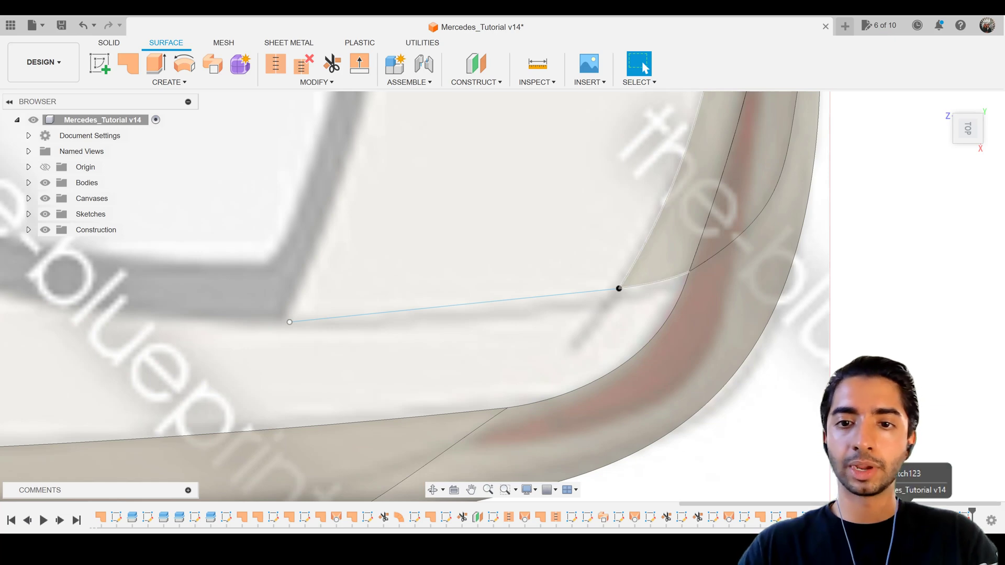
Reopen the trunk surface's sketch and move its outer front corner point about 12 mm forward and 16 mm outward over the top-view blueprint.
right_click(912, 517)
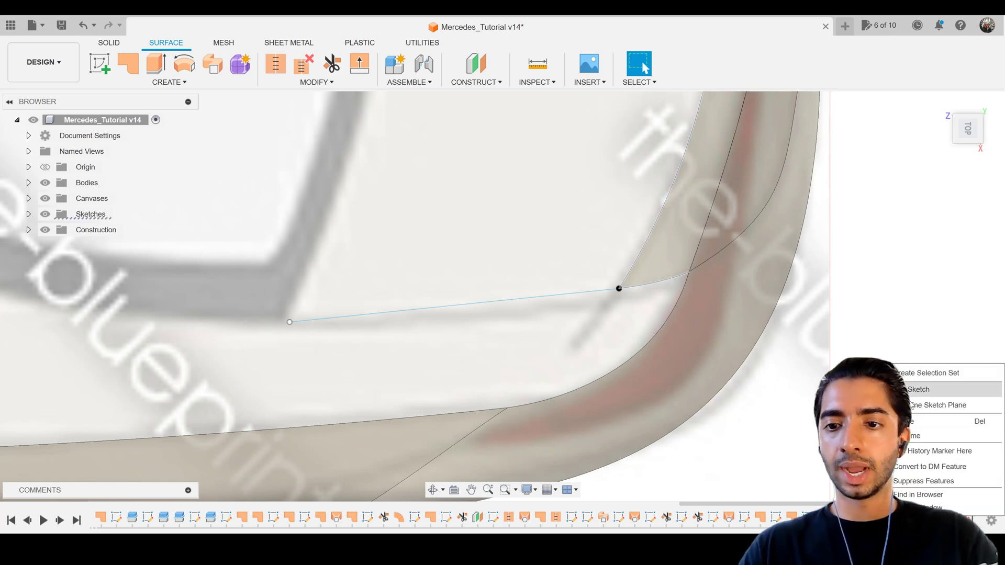
click(924, 393)
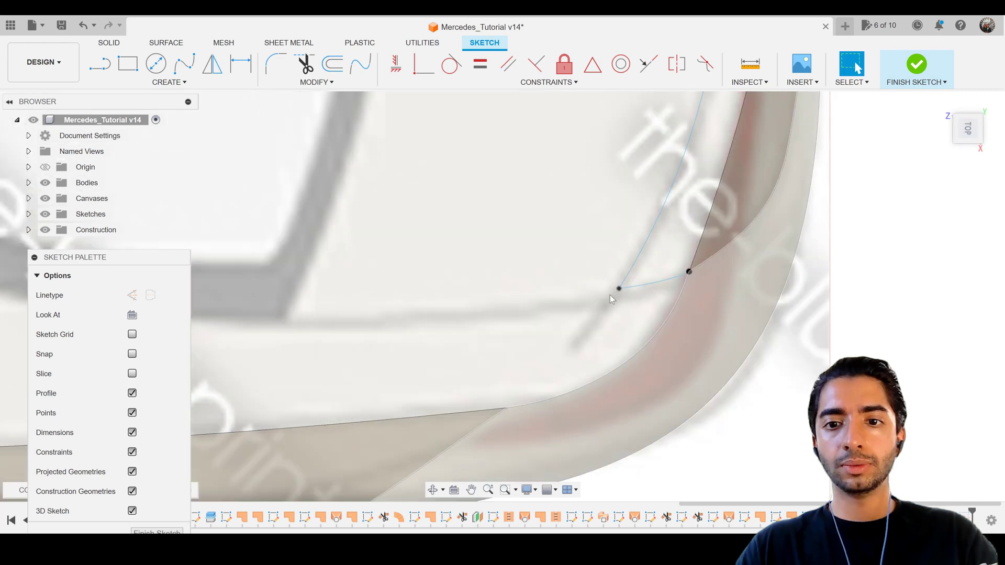
click(619, 288)
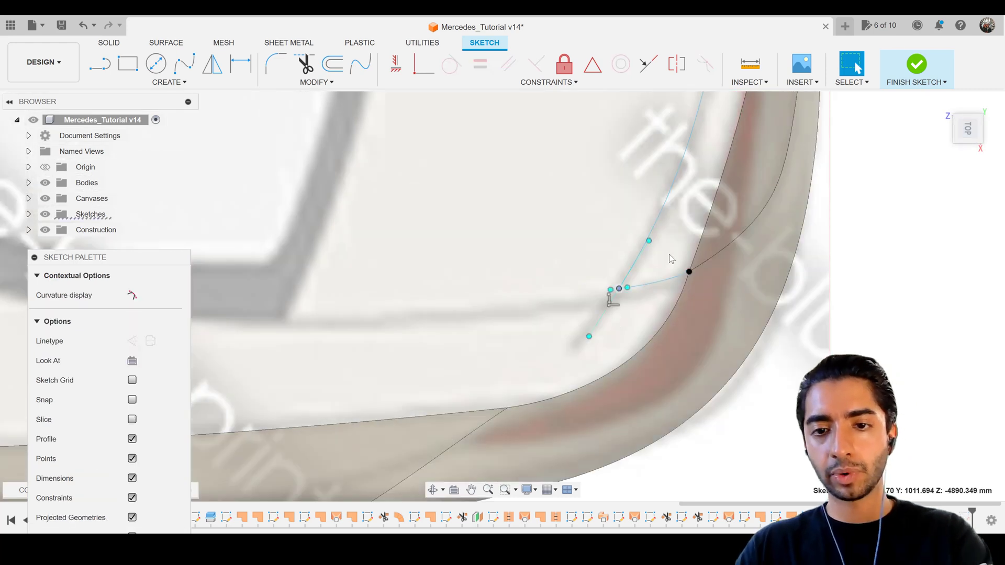
key(m)
drag(635, 305, 628, 317)
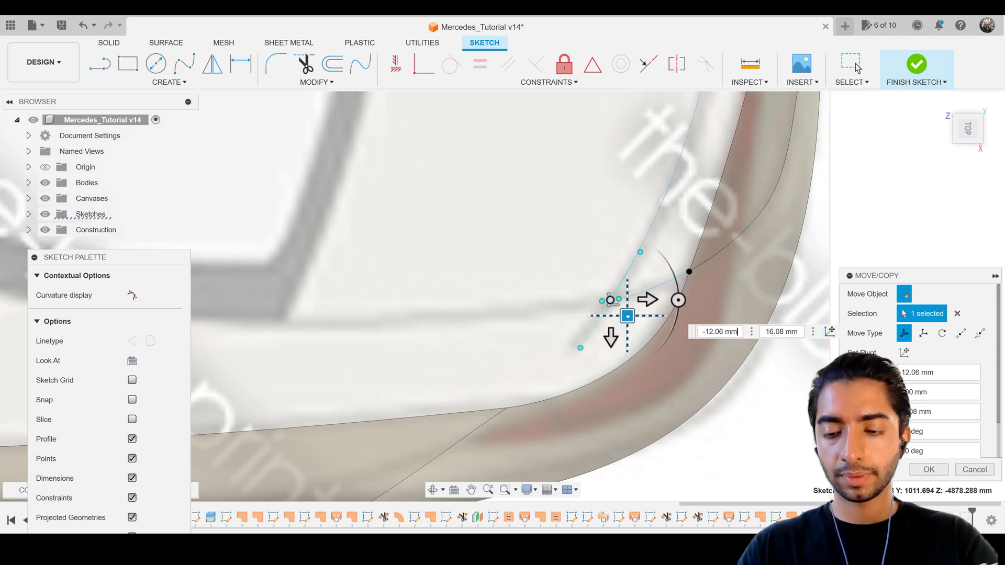
key(Return)
click(558, 196)
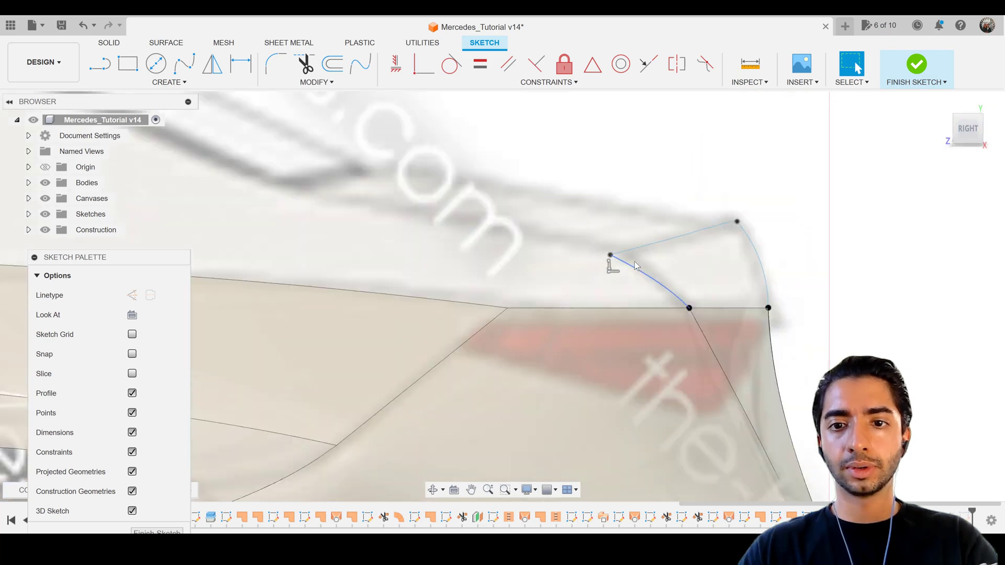
Move the same corner point about 7 mm rearward and 6 mm up to match the side-view blueprint.
scroll(611, 249, up, 5)
click(610, 247)
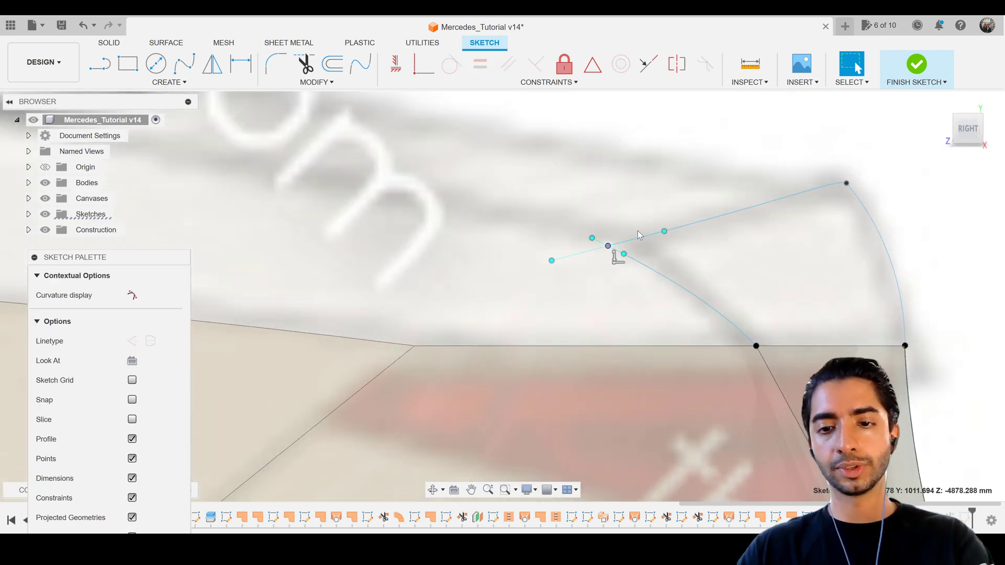
key(m)
drag(625, 231, 635, 222)
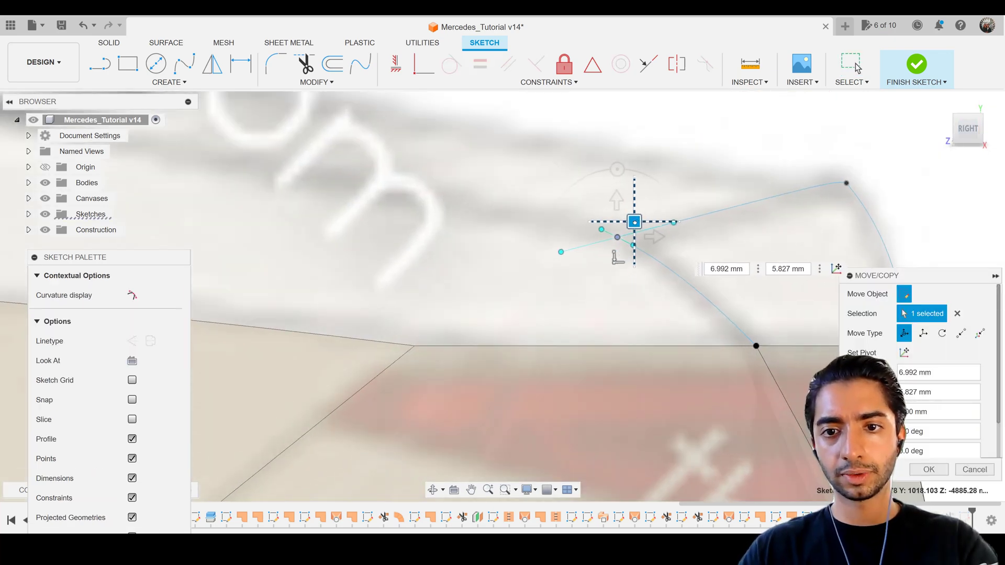
key(Escape)
key(Escape)
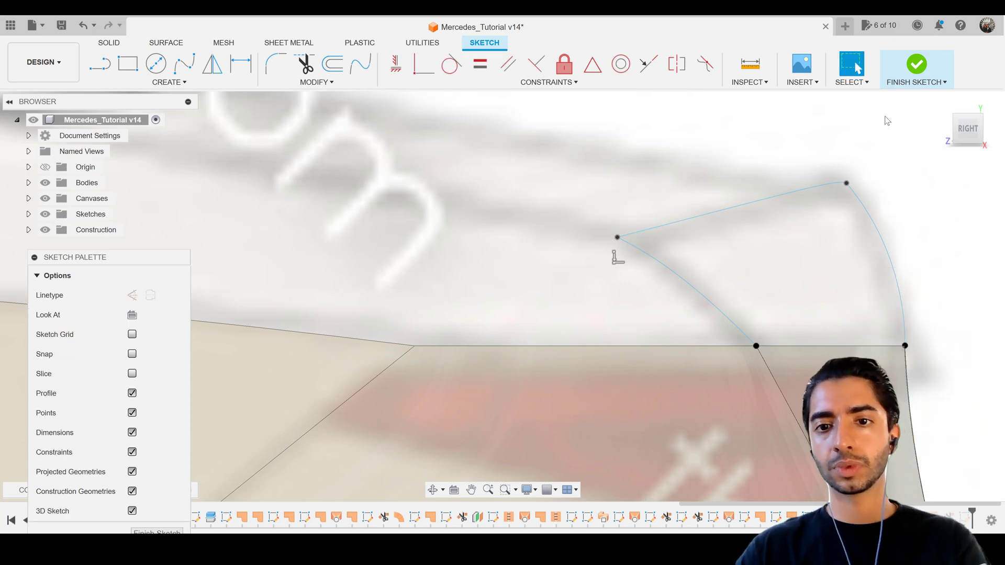
Shift the upper tangent handle of the trunk outline's short side curve slightly toward the car's centre in the rear view.
click(985, 135)
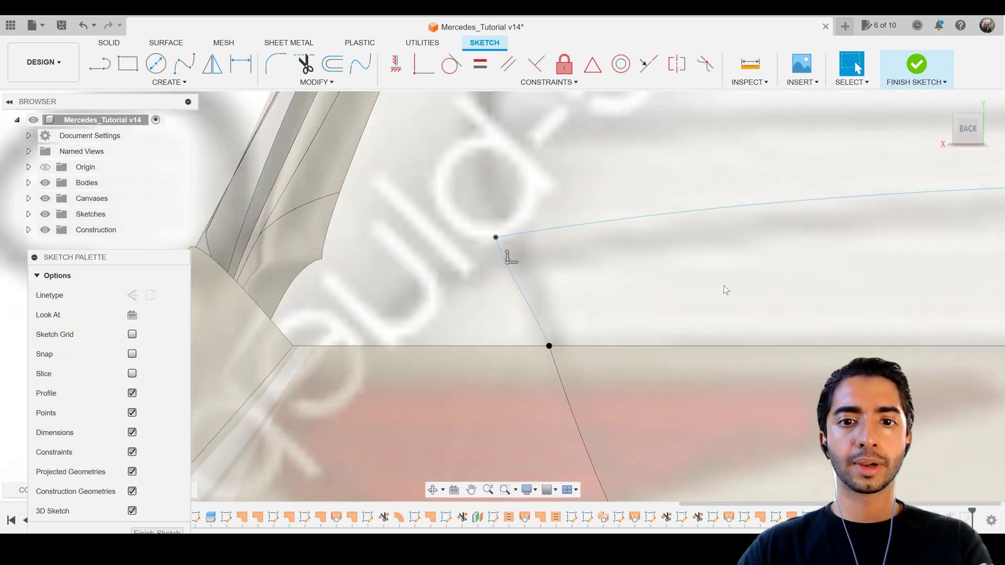
click(501, 251)
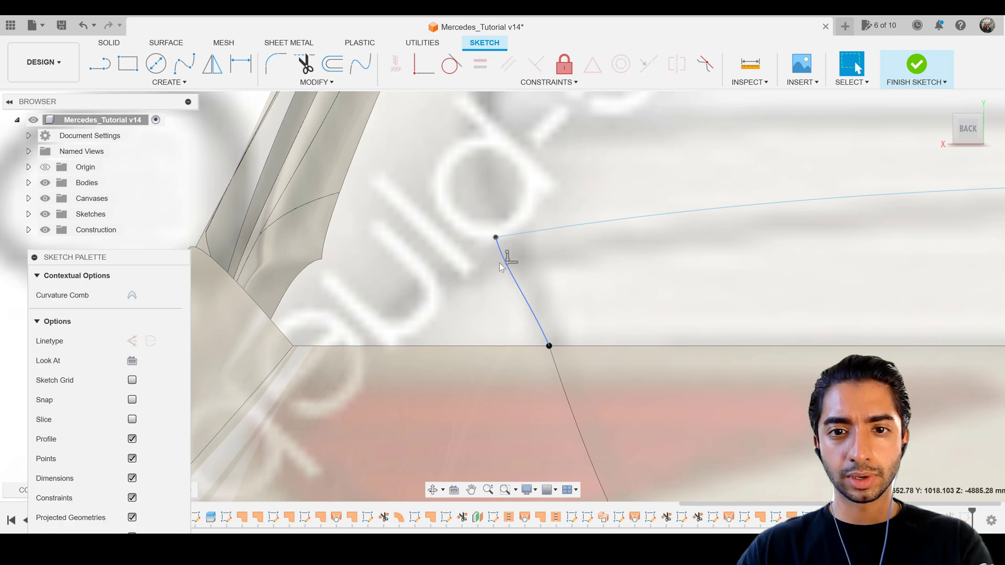
scroll(500, 248, up, 1)
click(537, 232)
key(m)
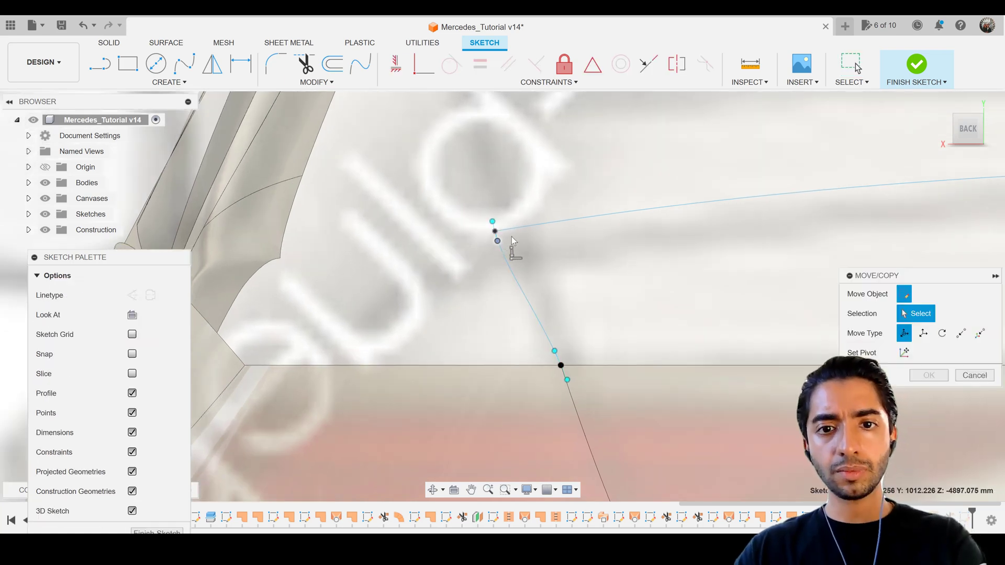
drag(485, 228, 488, 229)
key(Return)
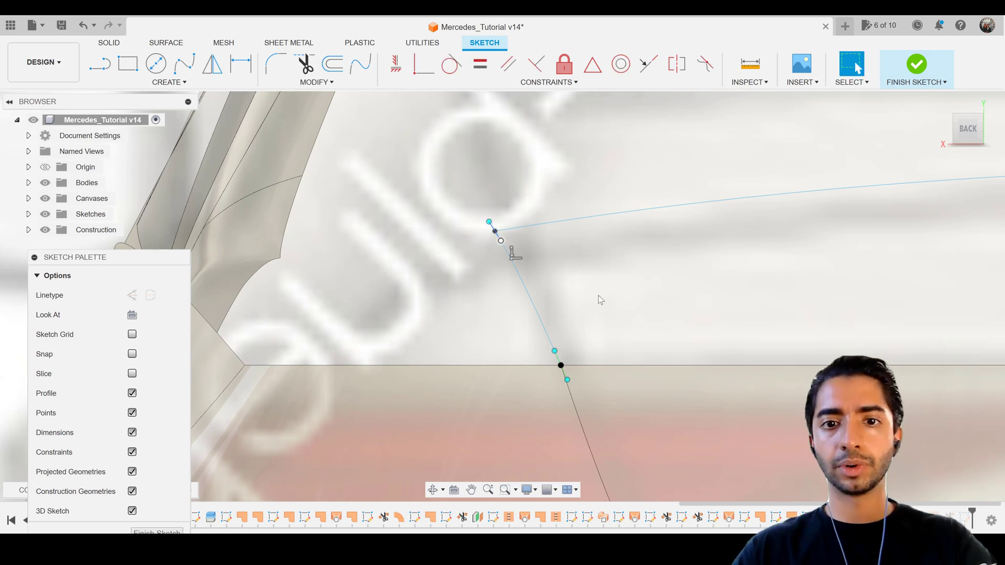
Check the reshaped trunk outline from the rear, side and top, and finish its sketch.
scroll(598, 295, down, 3)
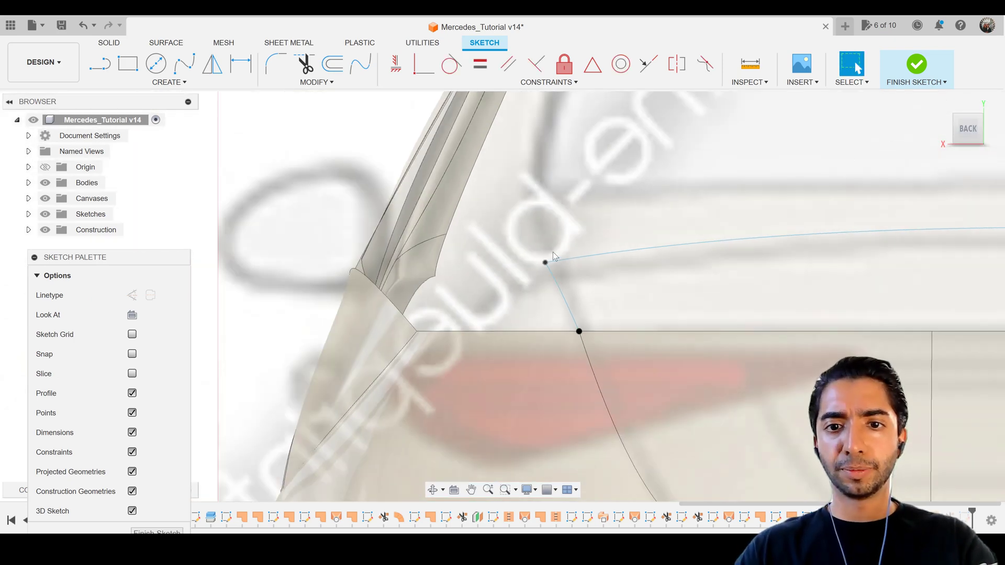
scroll(552, 252, up, 3)
click(944, 127)
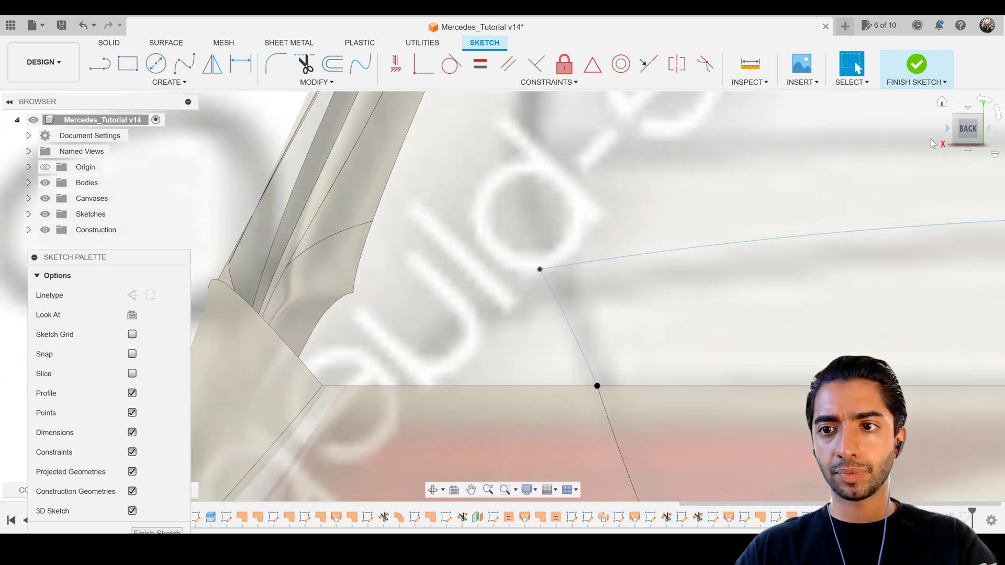
scroll(742, 240, down, 3)
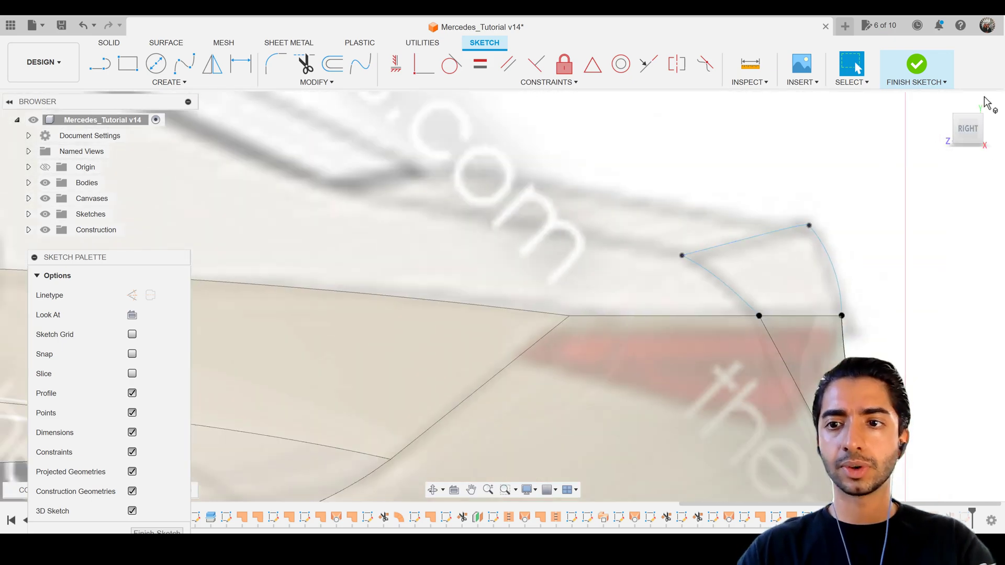
click(968, 107)
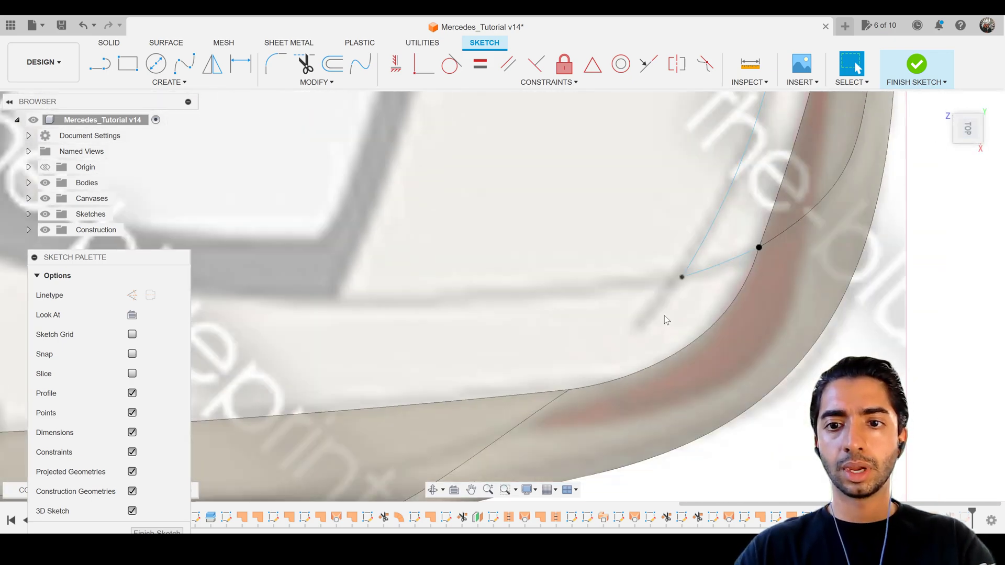
click(913, 65)
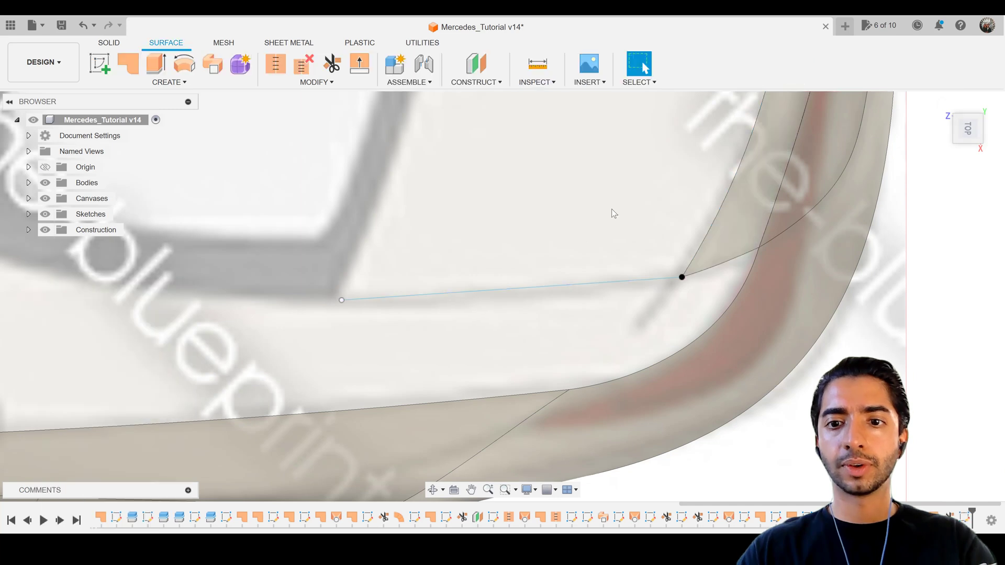
Reopen the sketch of the lid's side-edge spline and move its tangent handle at the trunk corner to bend the curve along the blueprint line.
scroll(598, 238, up, 1)
scroll(599, 238, down, 2)
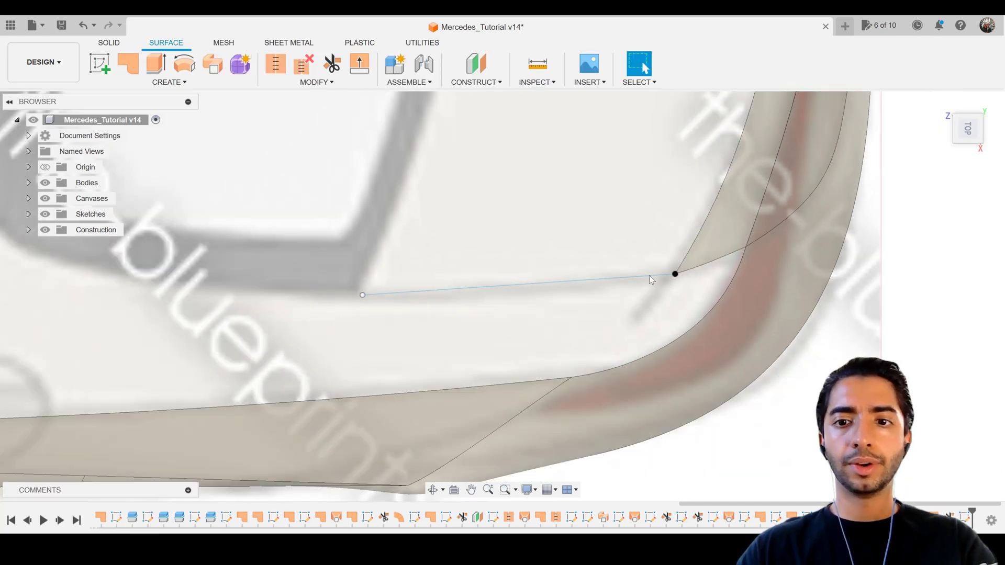
click(654, 278)
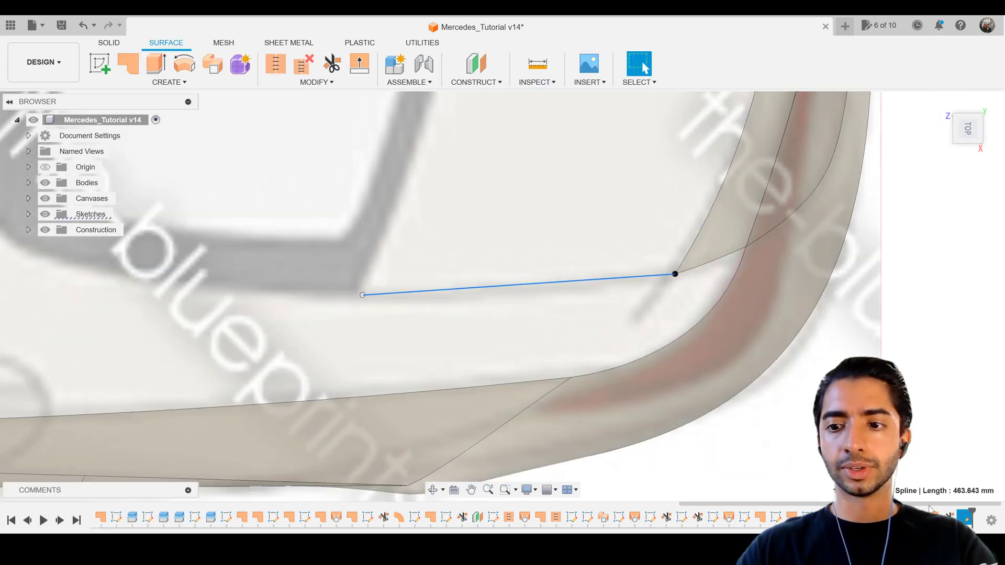
right_click(964, 522)
click(959, 454)
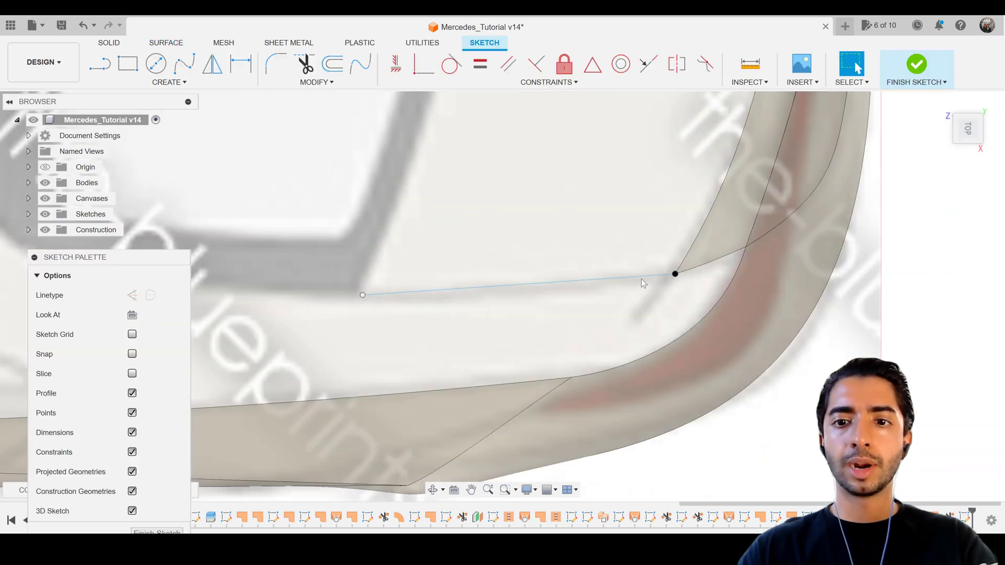
click(661, 277)
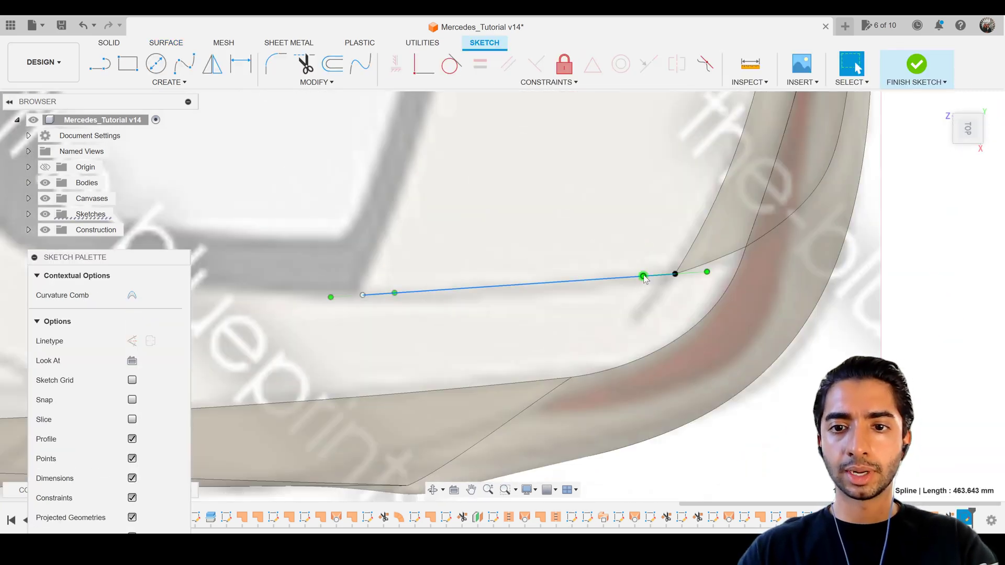
click(643, 276)
key(m)
drag(658, 292, 665, 298)
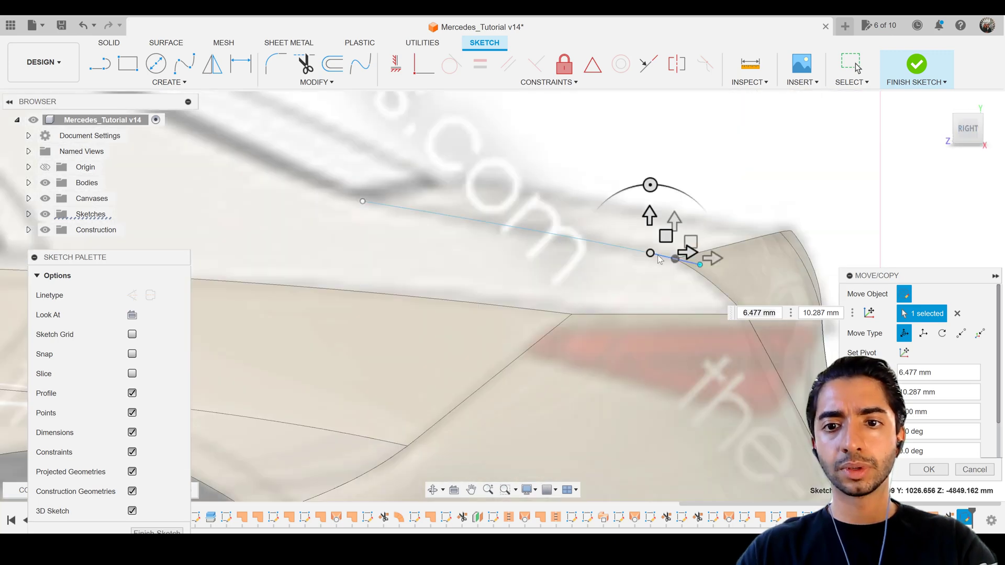
Refine that tangent handle by about 1.7 mm rearward and 2.8 mm up in side view, and 2.8 mm inward and 1 mm up in rear view.
scroll(664, 241, up, 2)
drag(663, 235, 664, 234)
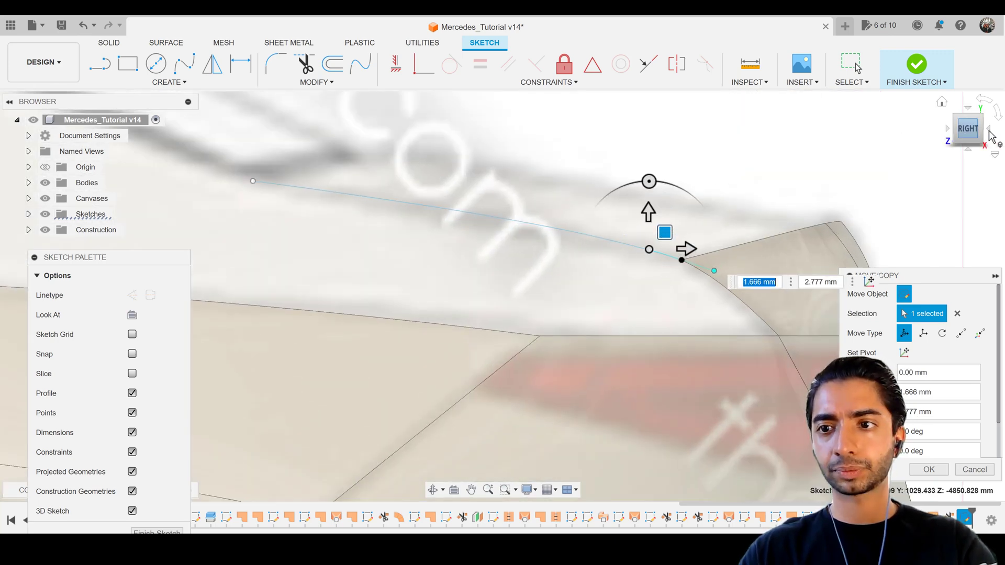
mouse_move(948, 170)
shift+middle_down()
mouse_move(704, 290)
mouse_move(564, 289)
mouse_move(496, 157)
shift+middle_up()
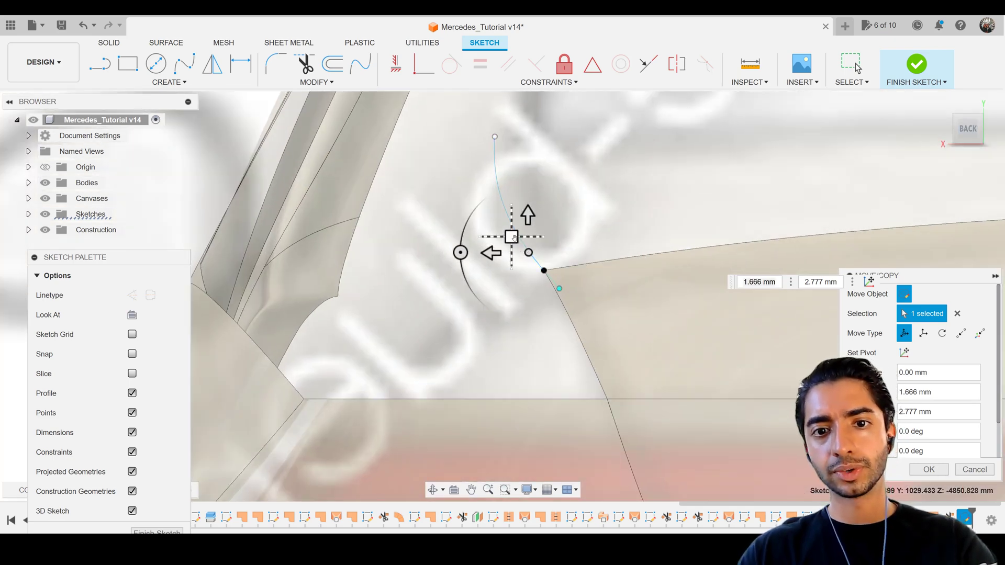
drag(514, 238, 518, 236)
click(945, 130)
scroll(792, 224, down, 2)
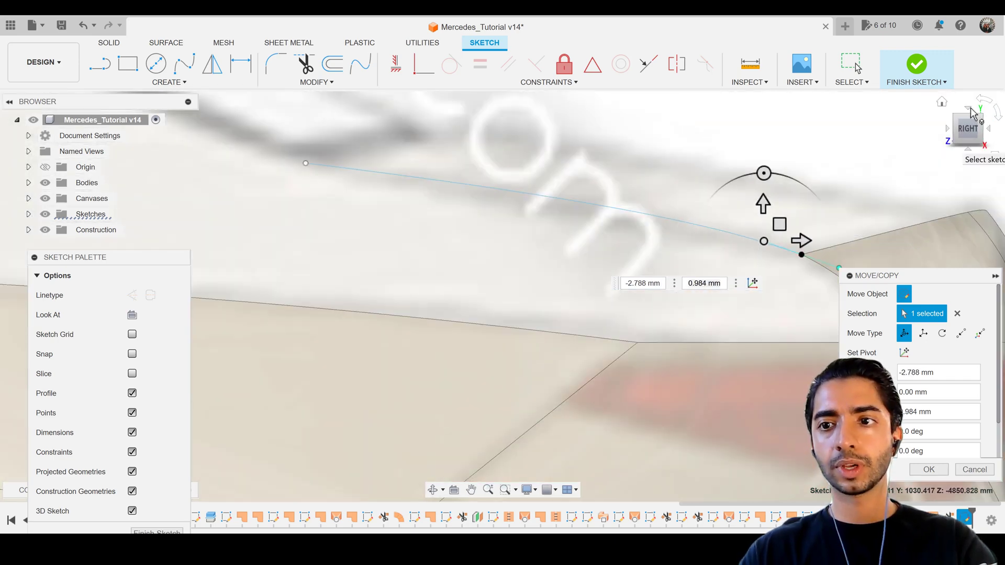
click(968, 107)
scroll(698, 354, down, 2)
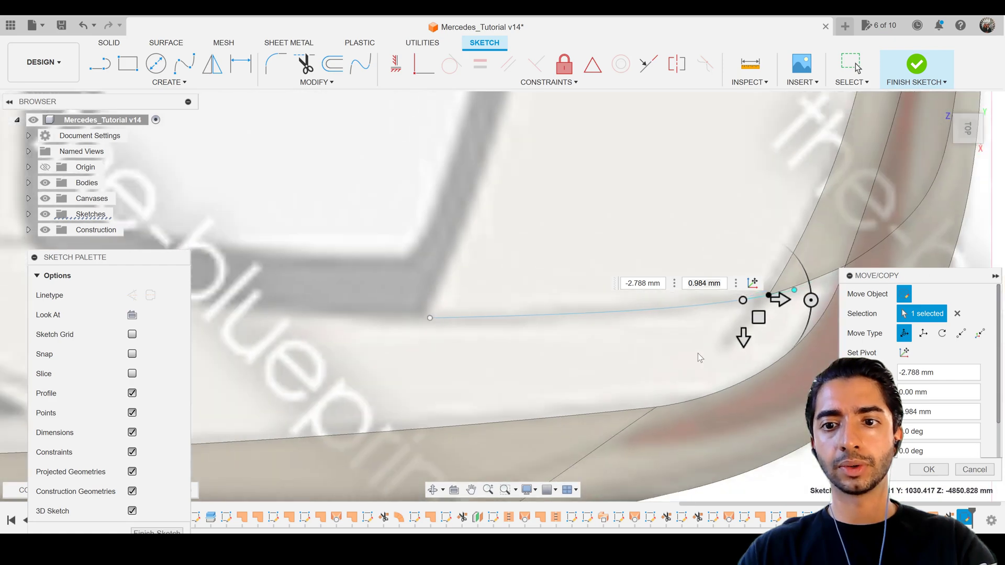
key(Return)
key(Return)
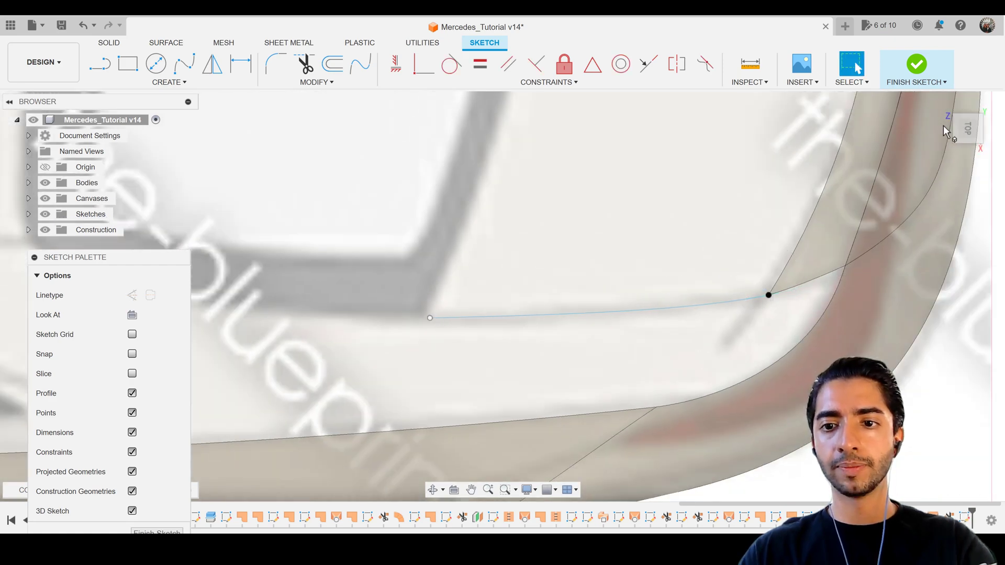
Nudge the lid side-edge spline's tangent handle about 1.6 mm toward the car's centre and 0.7 mm up in rear view.
click(967, 129)
click(987, 131)
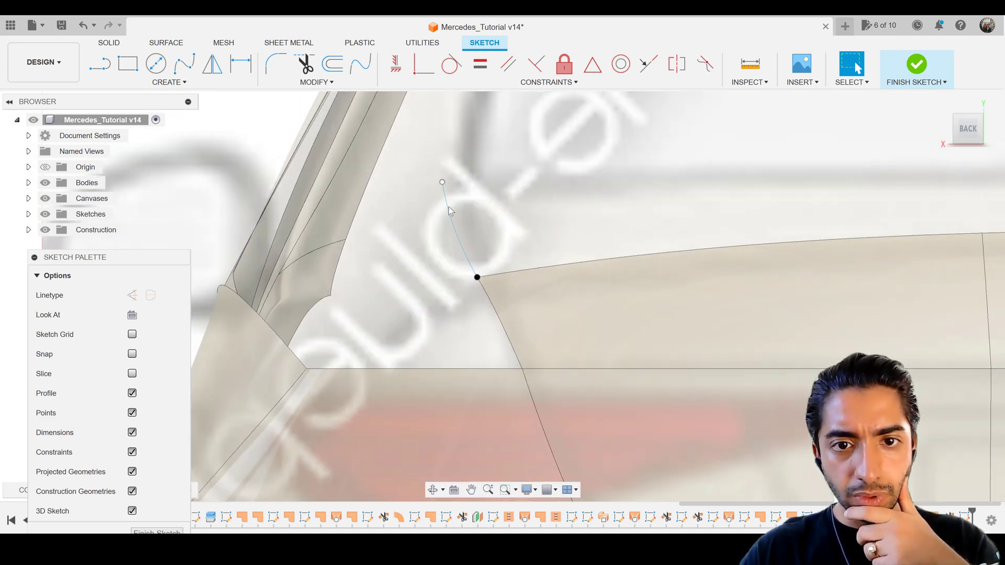
click(449, 211)
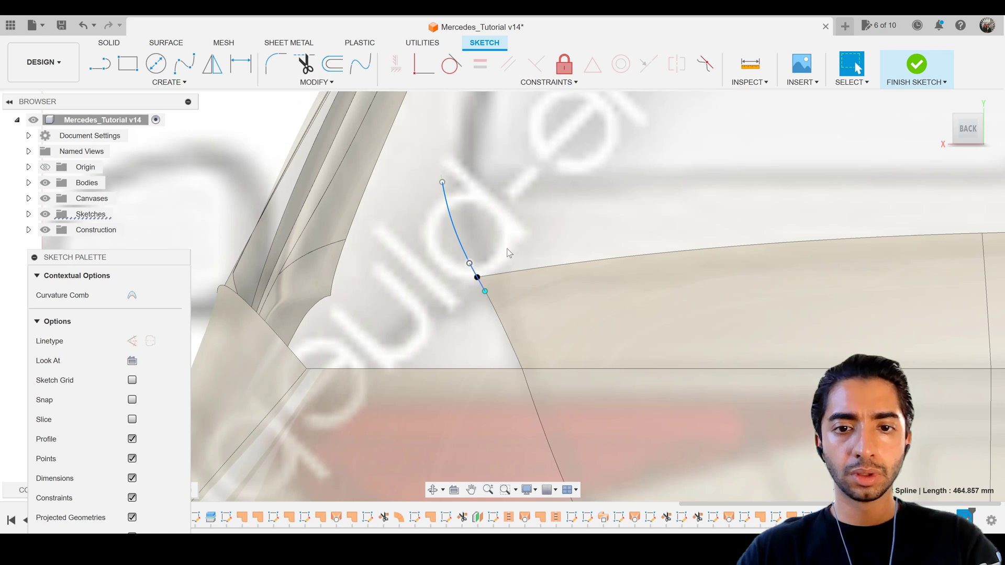
key(m)
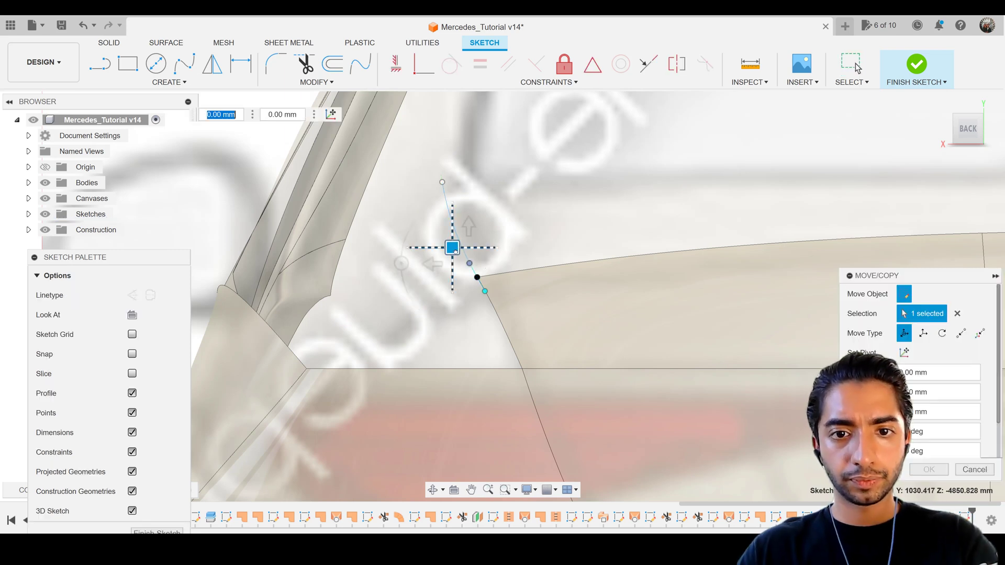
drag(455, 251, 455, 251)
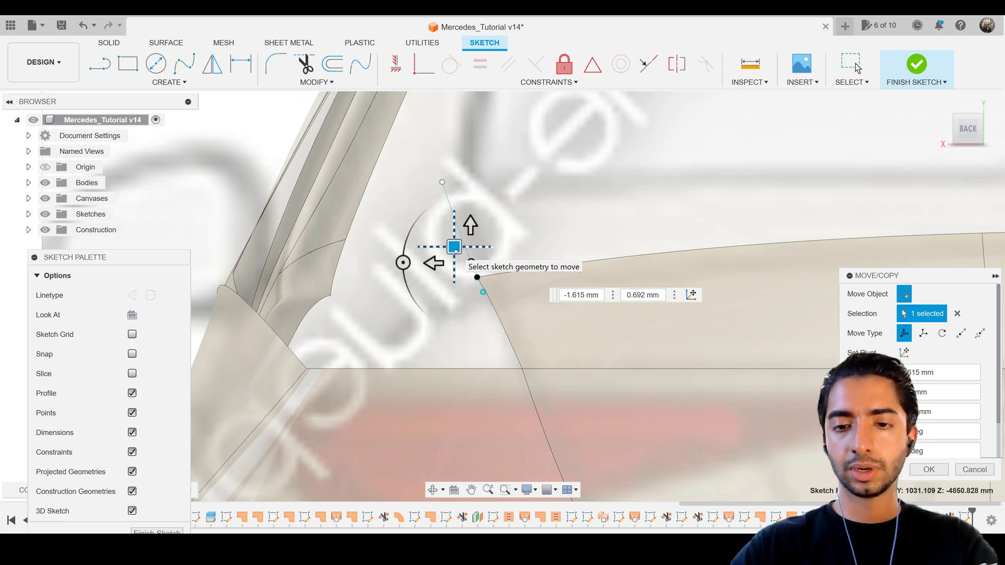
key(Return)
scroll(510, 224, down, 5)
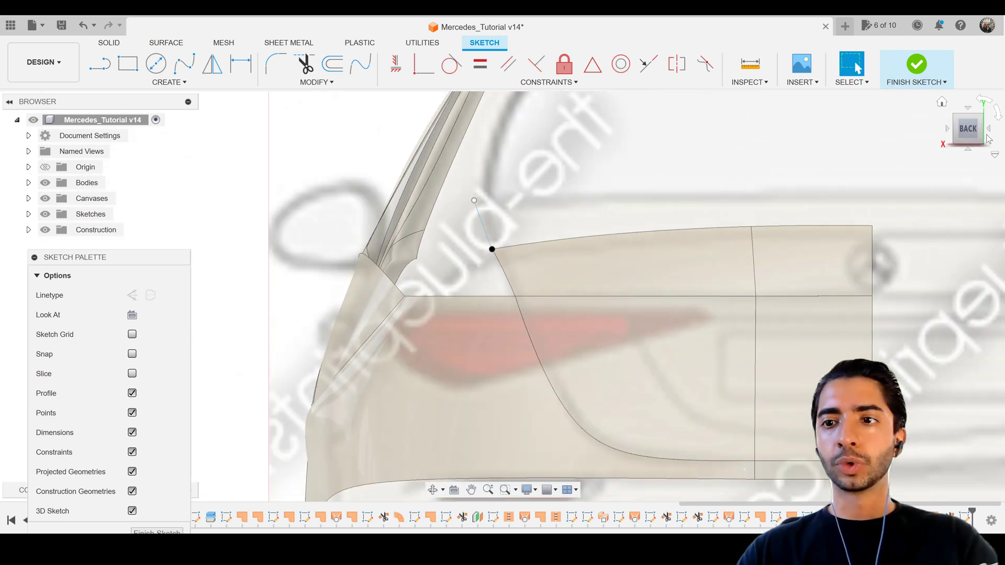
Raise the free inner end of the spline along the rear window's base by 30 mm in side view.
click(946, 129)
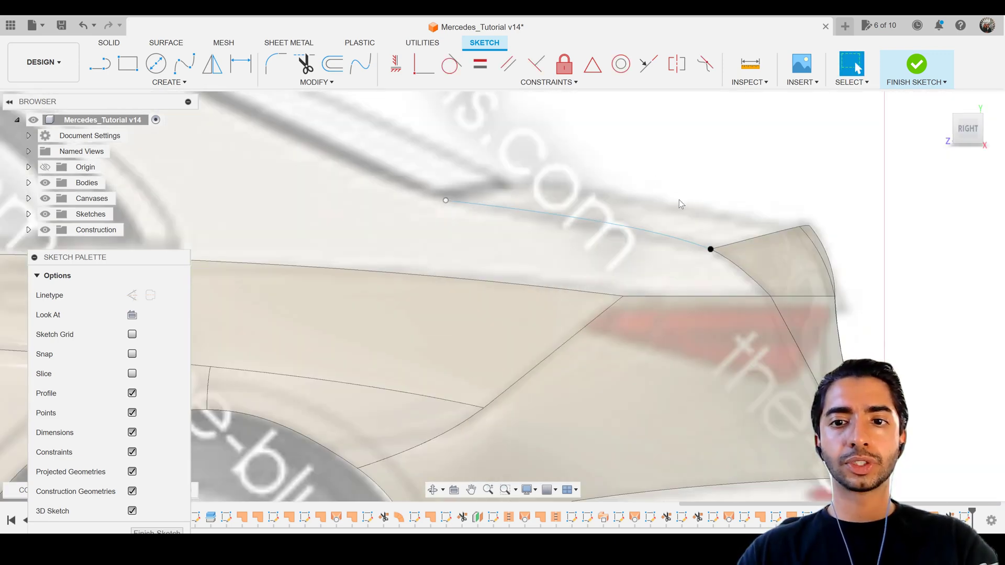
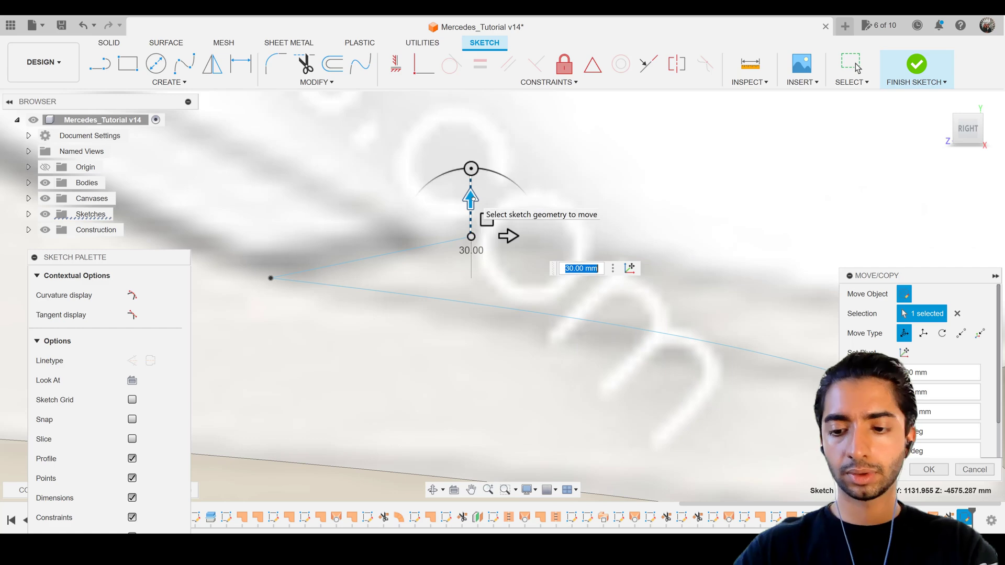
key(Return)
scroll(589, 193, down, 5)
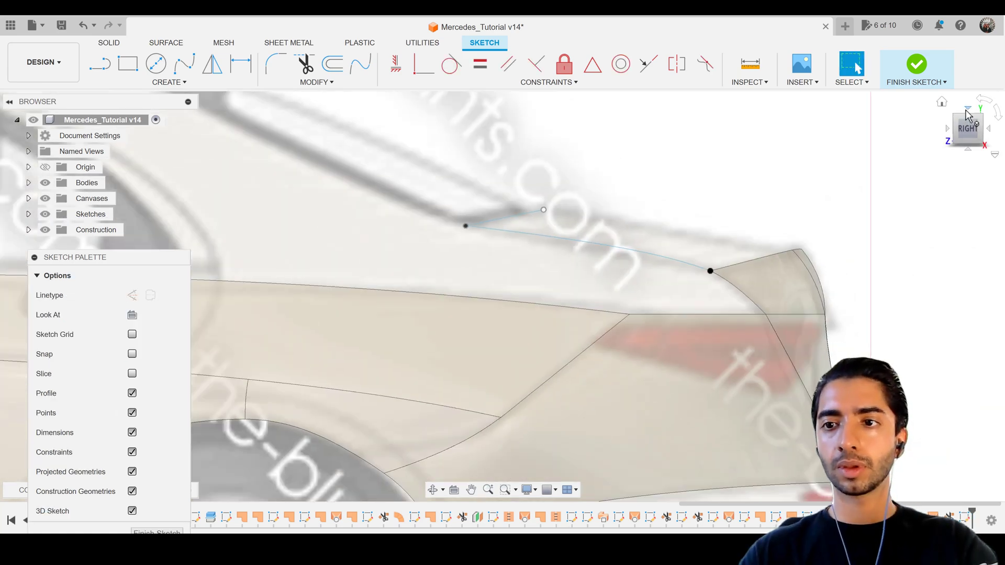
Lower the window-base spline's inner end point by about 19 mm in rear view, following the blueprint's window edge.
click(968, 110)
scroll(487, 267, down, 5)
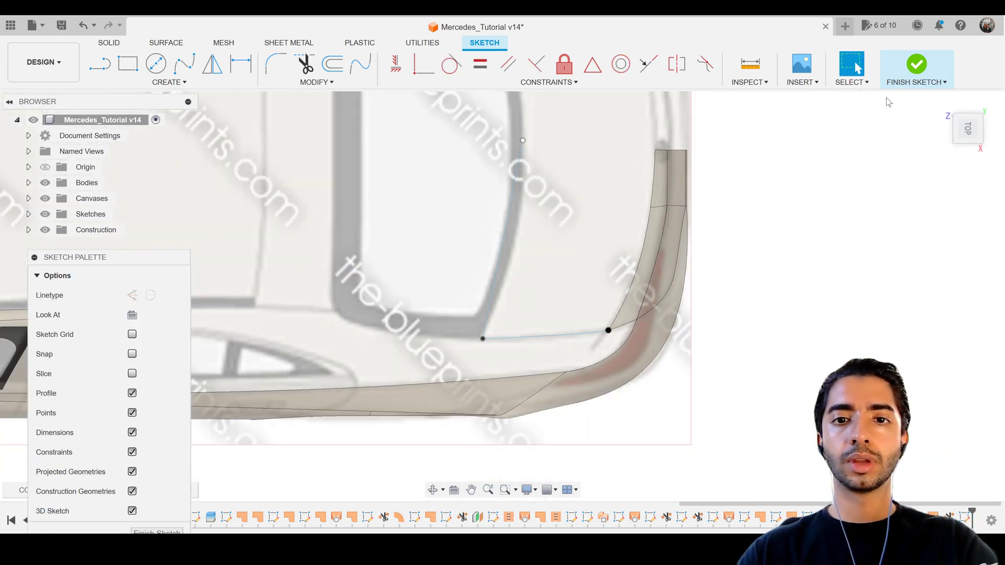
click(968, 131)
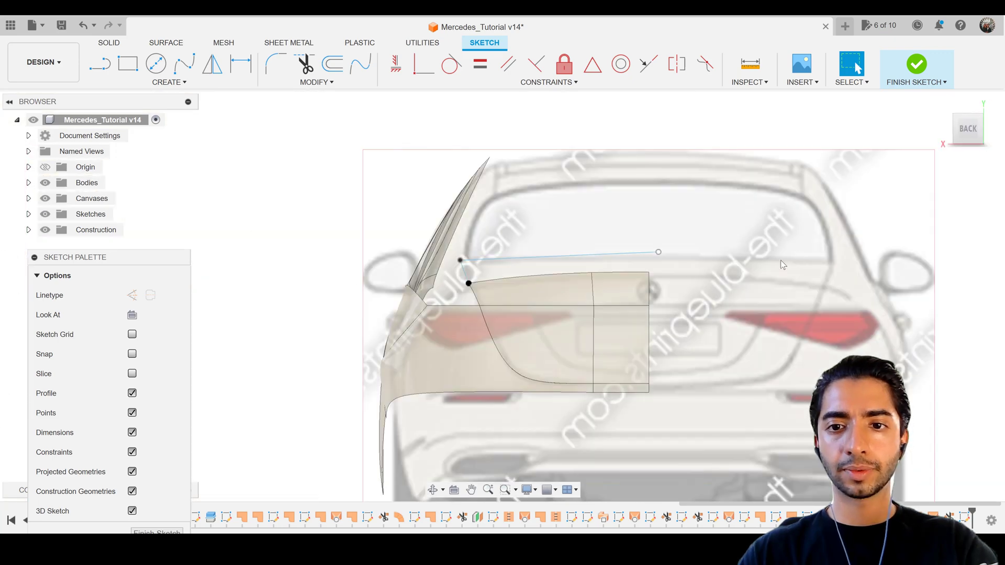
scroll(667, 264, up, 4)
click(652, 241)
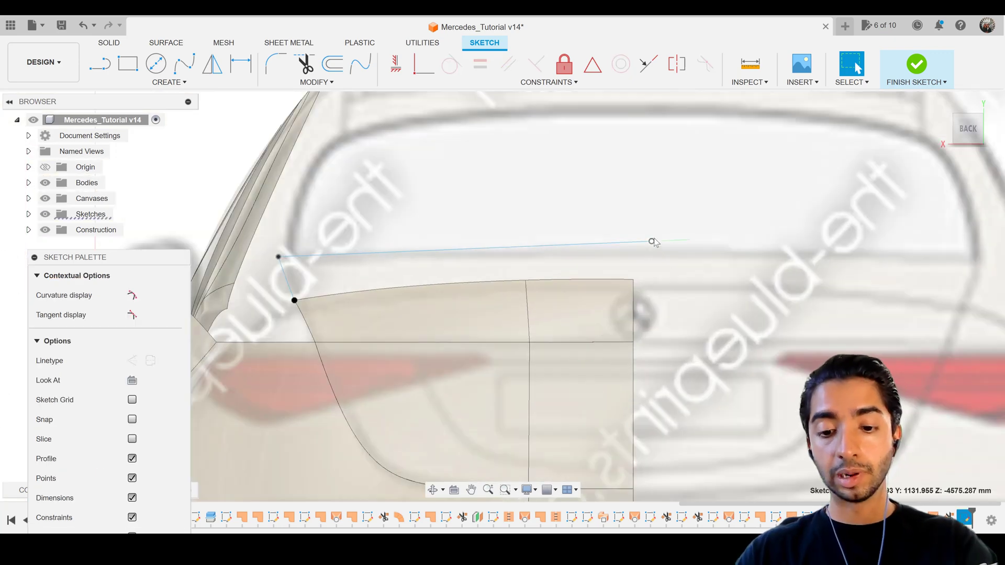
key(m)
scroll(651, 241, up, 2)
drag(650, 208, 635, 239)
scroll(647, 252, up, 3)
key(Return)
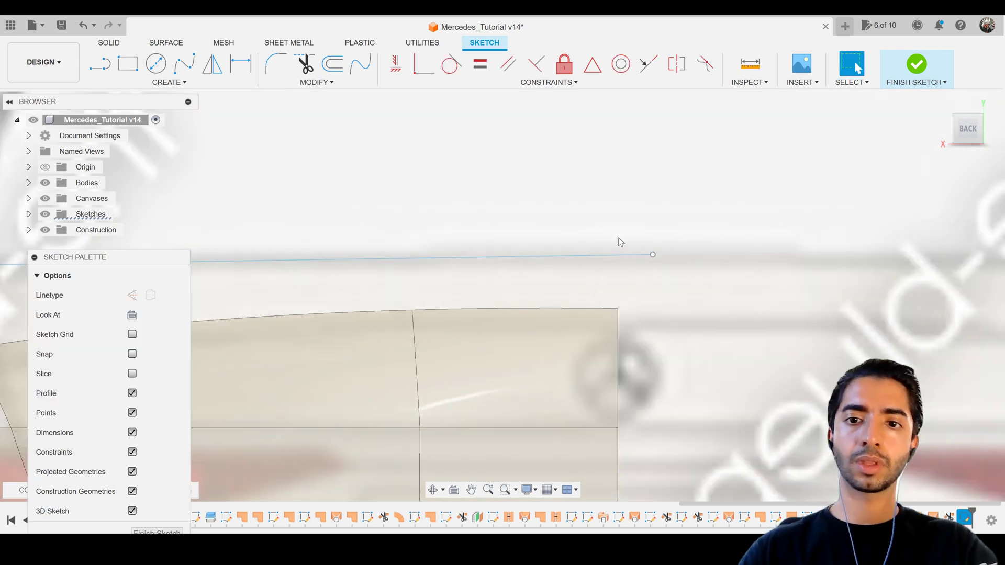
Move the tangent handle at the window-base spline's inner end about 16.5 mm rearward and 4.8 mm outward in top view.
scroll(620, 237, down, 5)
click(968, 108)
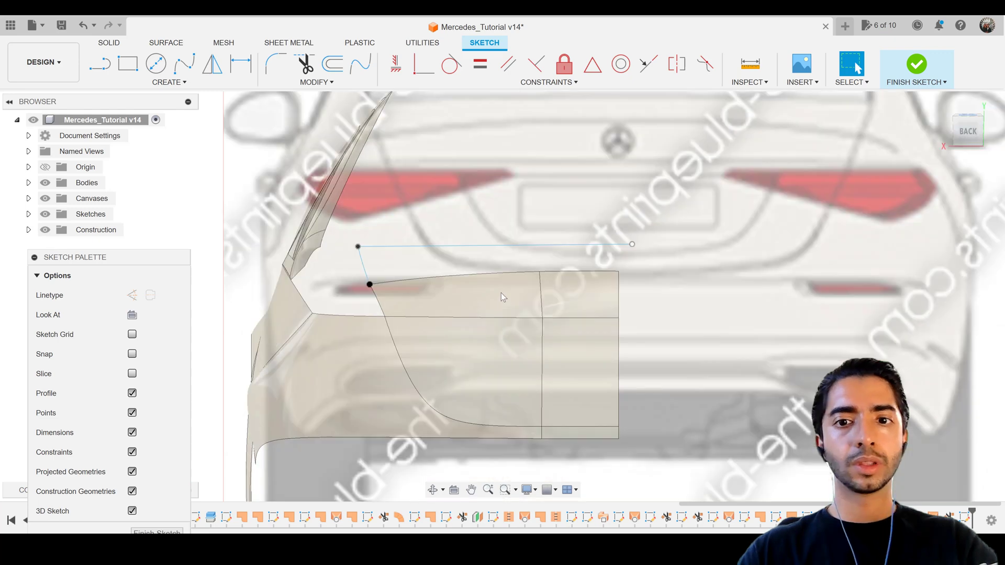
click(591, 317)
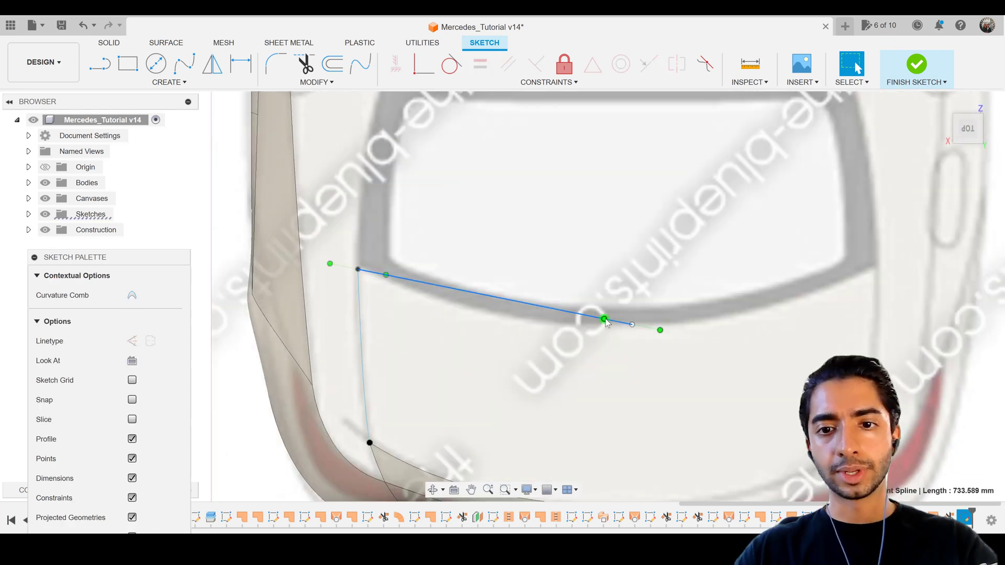
click(604, 319)
key(m)
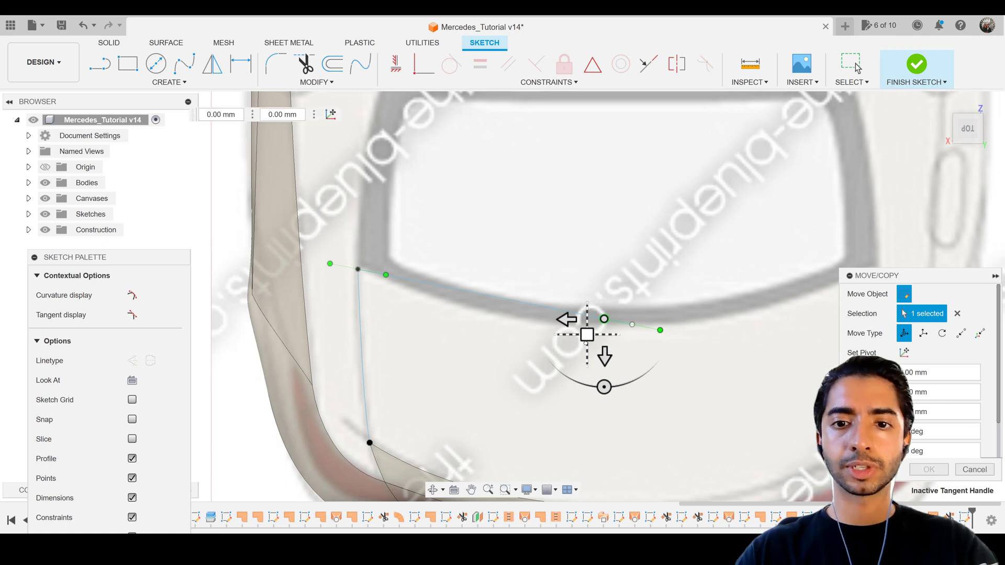
drag(587, 335, 585, 341)
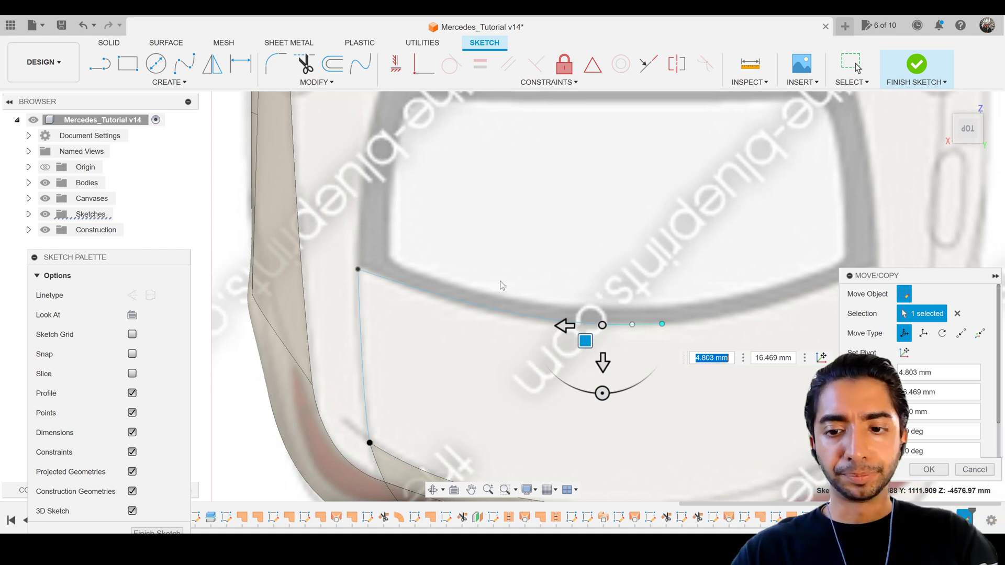
key(Return)
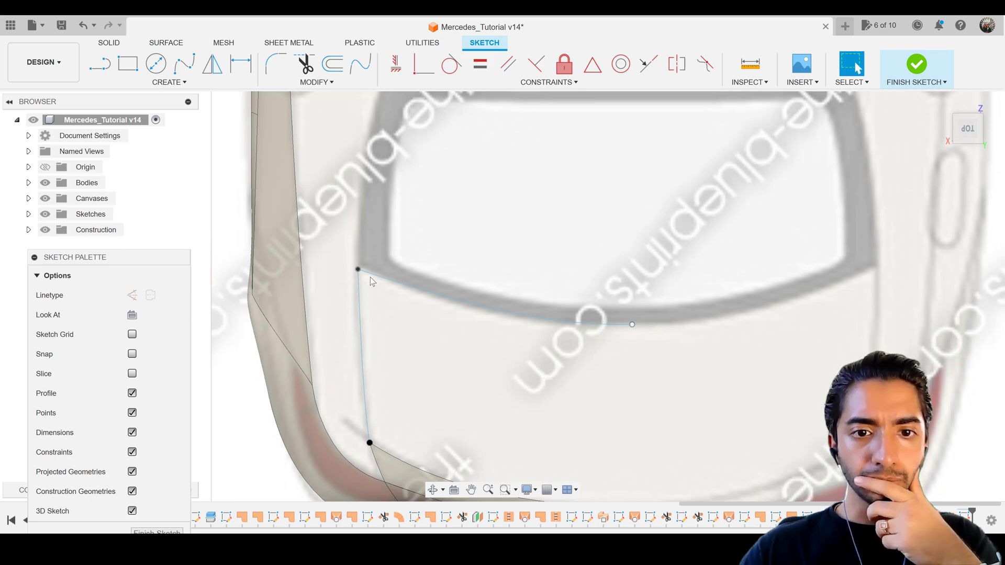
Move the window-base spline's inner end point about 23 mm forward and 16.2 mm up in side view to meet the blueprint's window line.
click(367, 275)
click(432, 271)
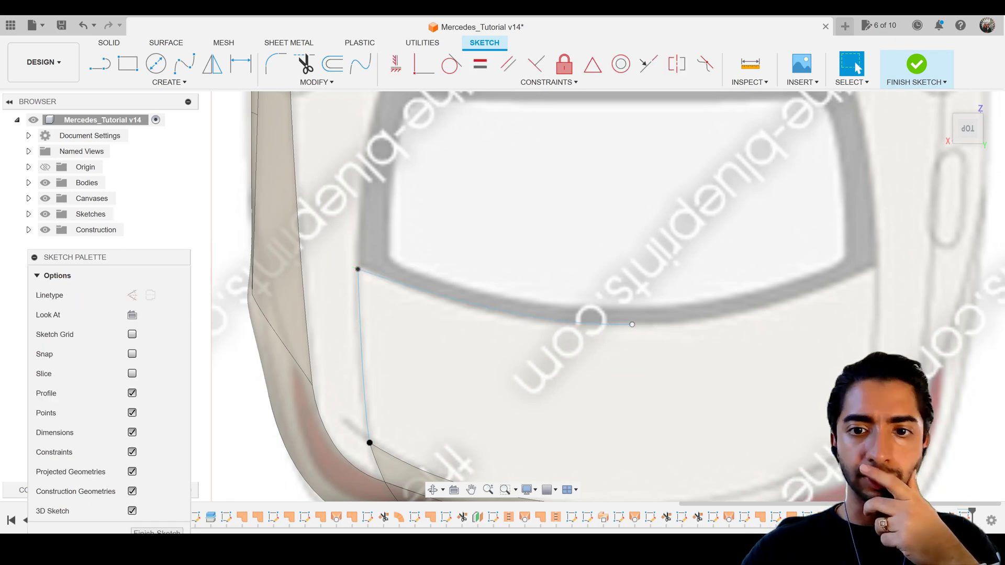
click(969, 151)
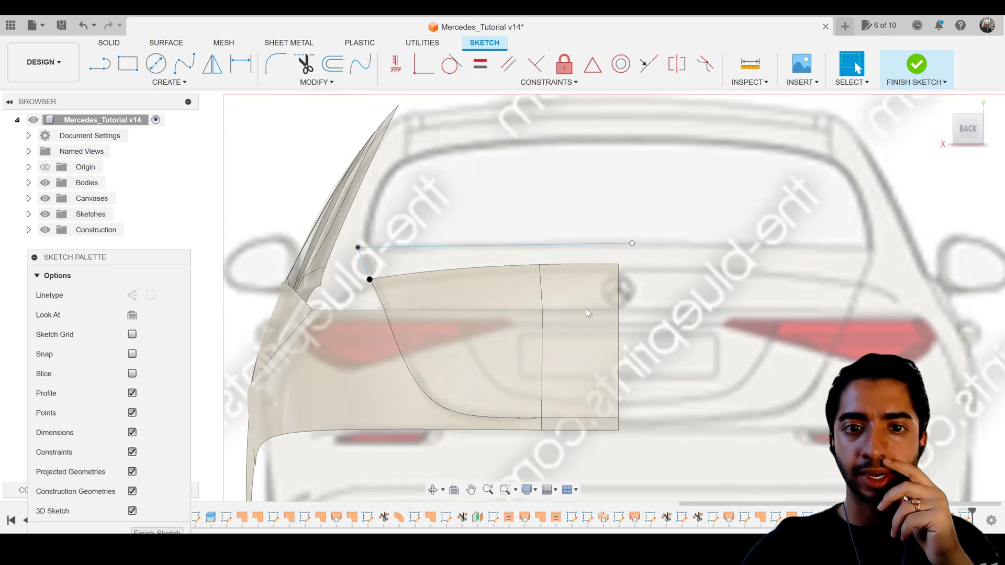
scroll(360, 253, up, 3)
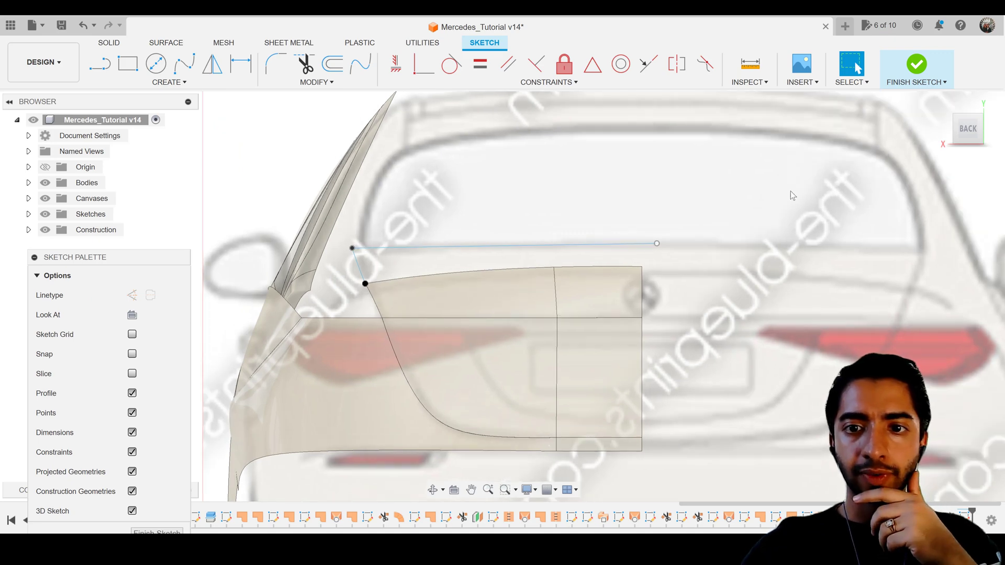
click(946, 128)
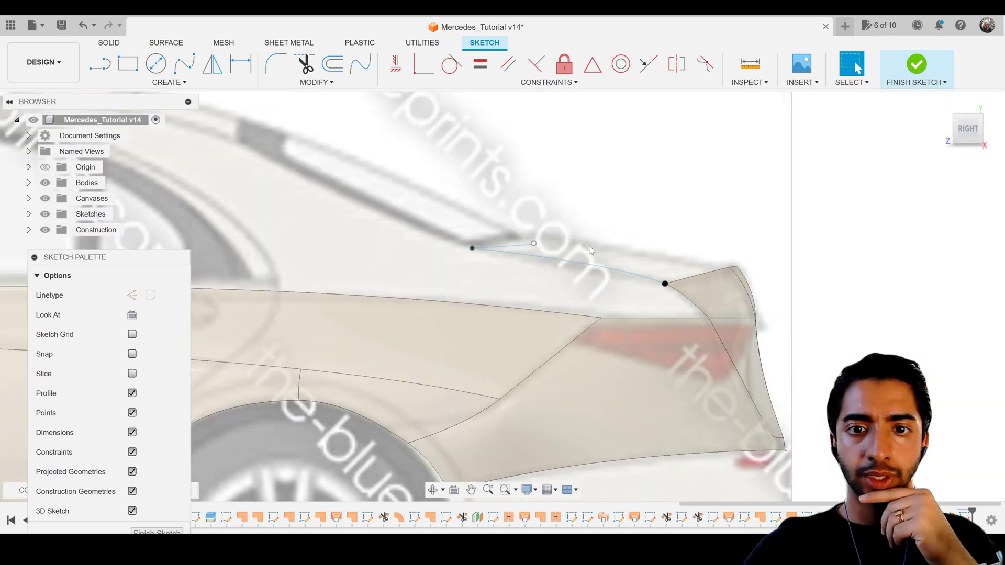
scroll(534, 251, up, 2)
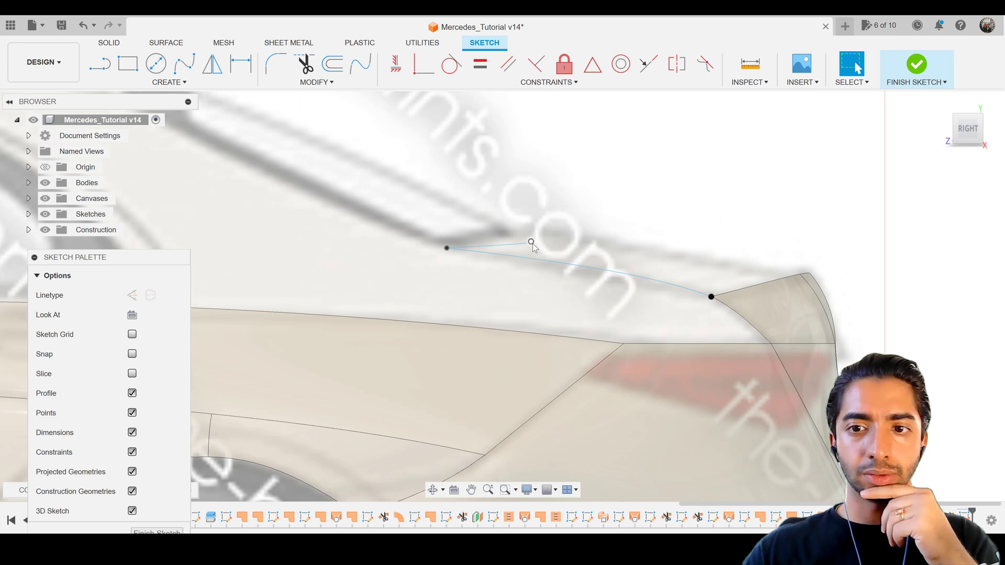
click(531, 242)
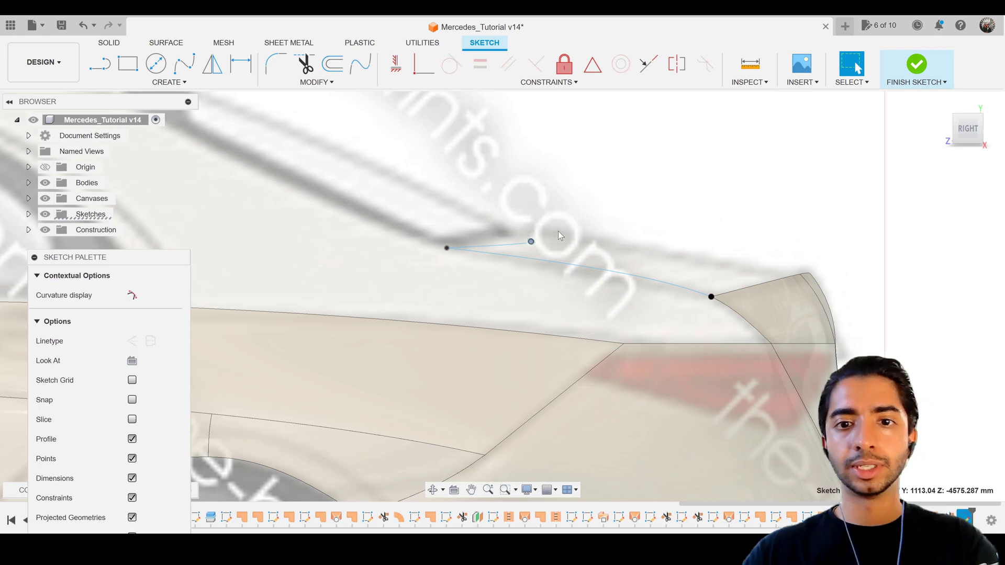
key(m)
drag(547, 225, 533, 215)
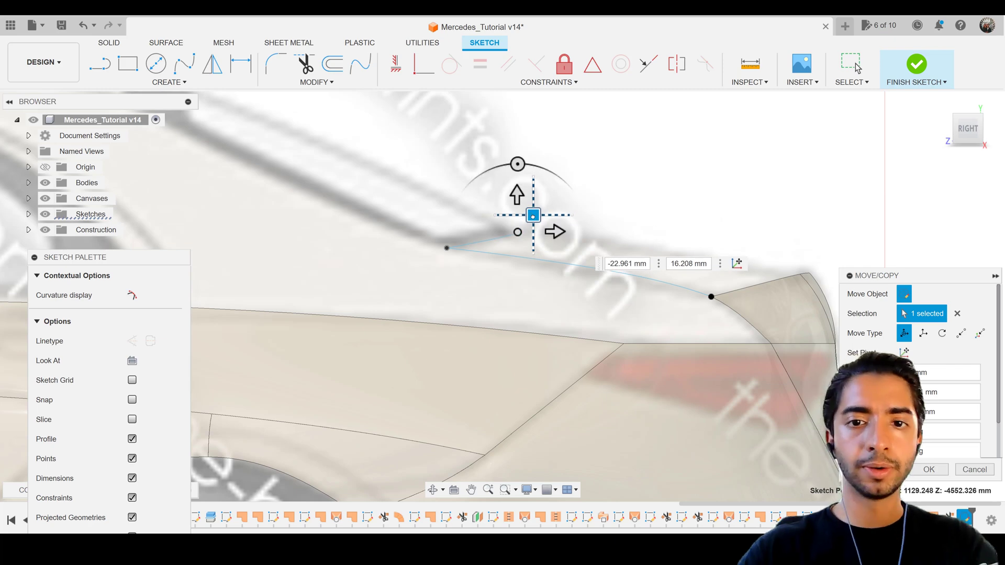
key(Return)
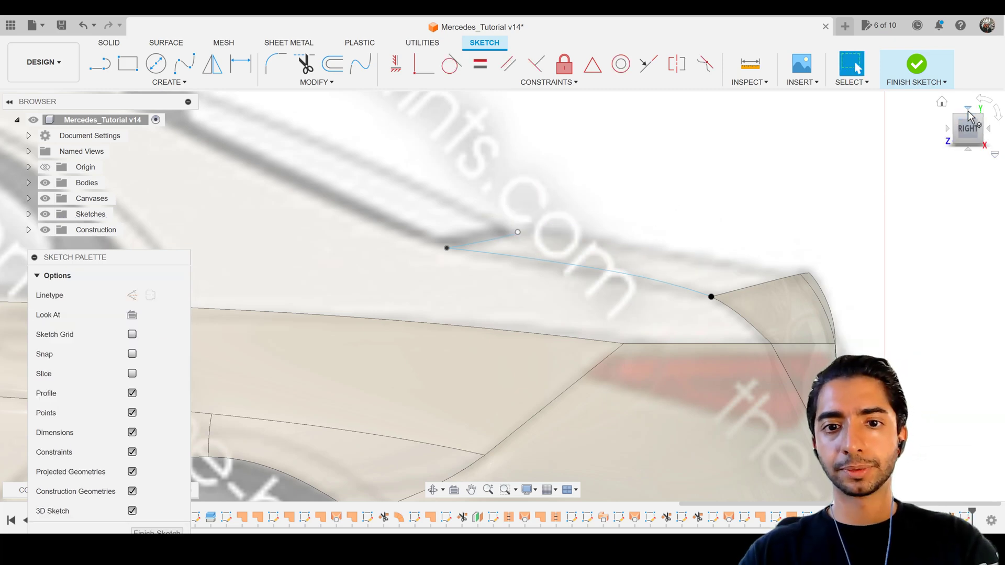
Shift the window-base spline's inner end point about 18.2 mm rearward in top view.
click(968, 108)
scroll(597, 234, down, 2)
scroll(596, 235, down, 3)
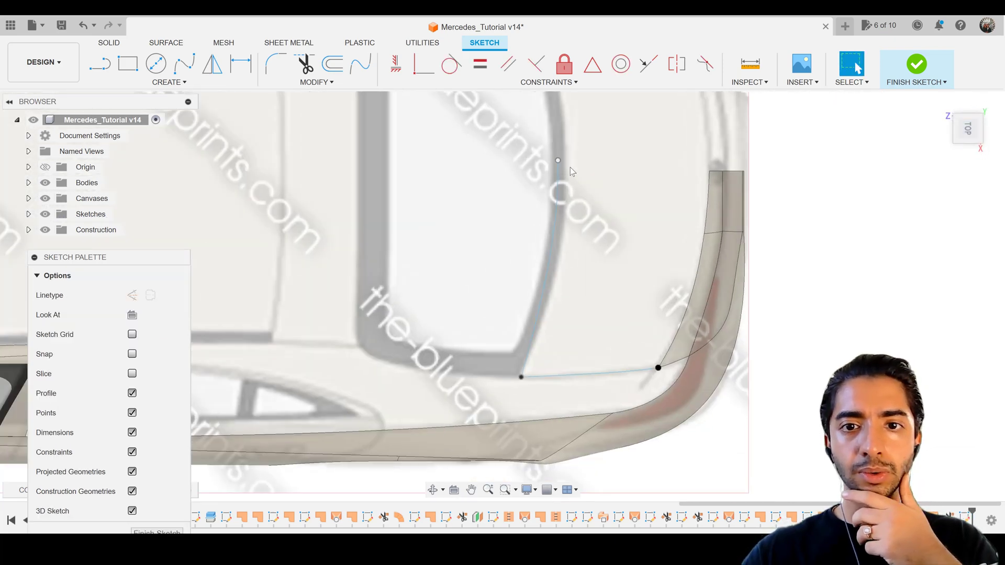
click(562, 162)
key(m)
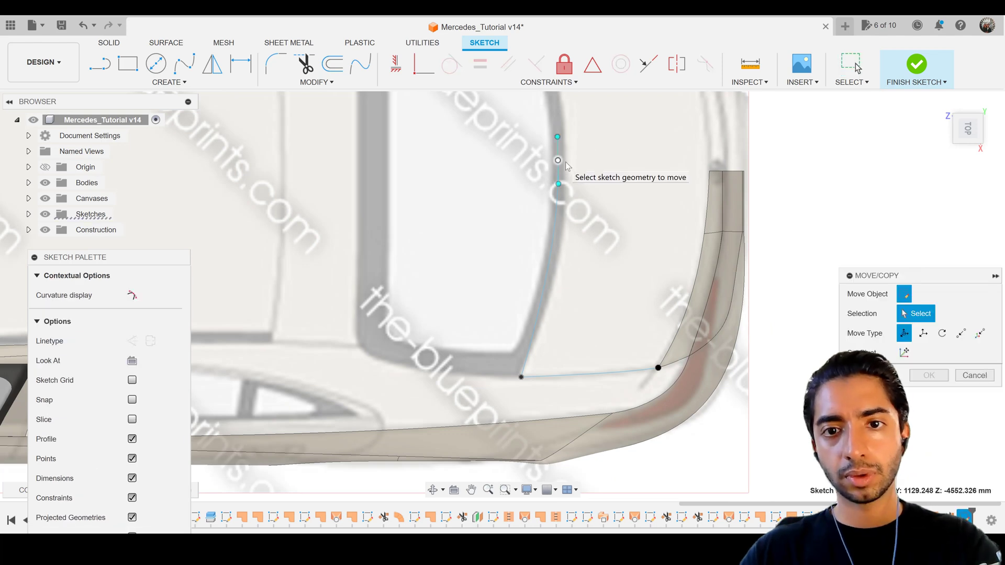
drag(573, 177, 580, 178)
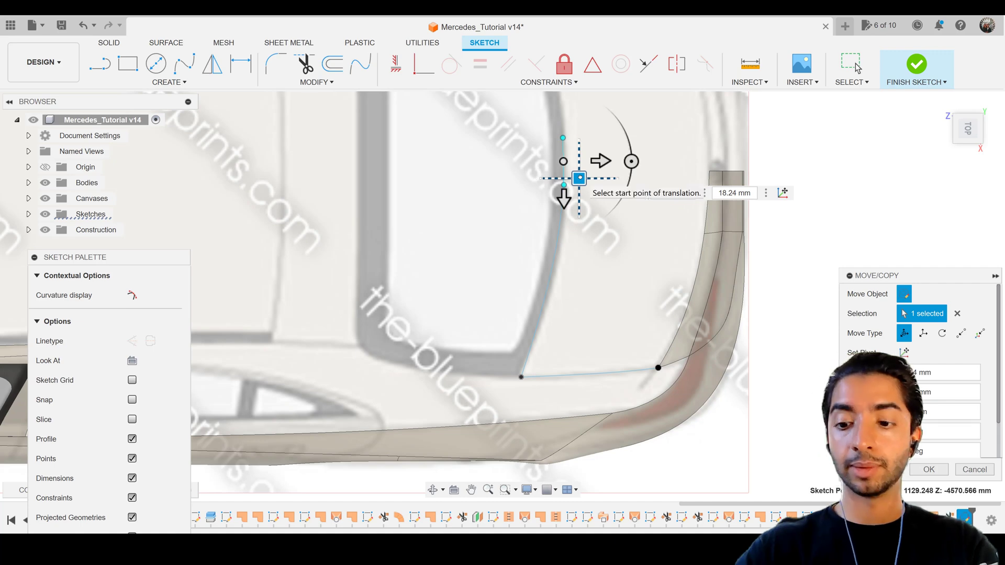
key(Return)
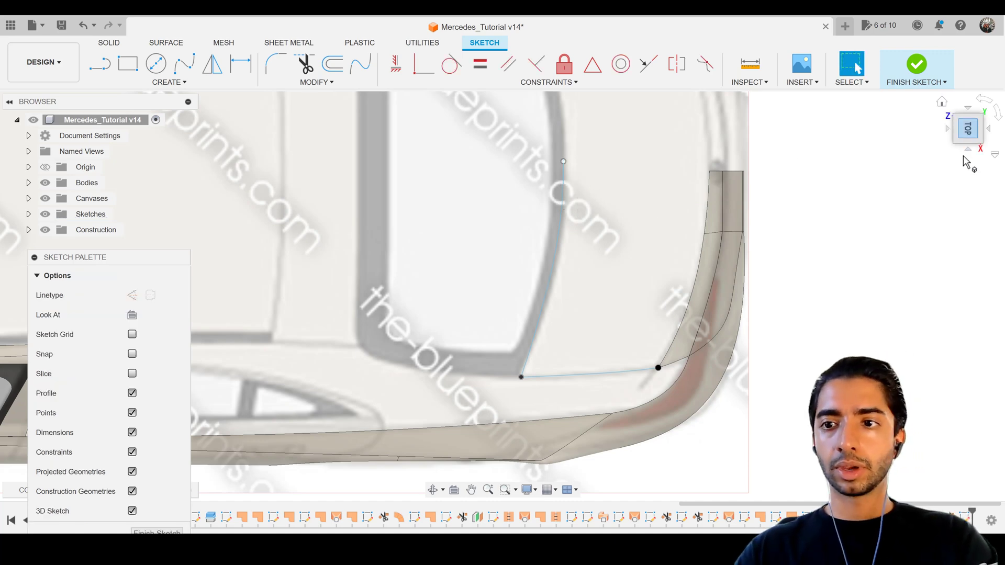
Activate the tangent handle at the window-base spline's outer end and raise its inner handle point about 5.1 mm in rear view.
click(968, 150)
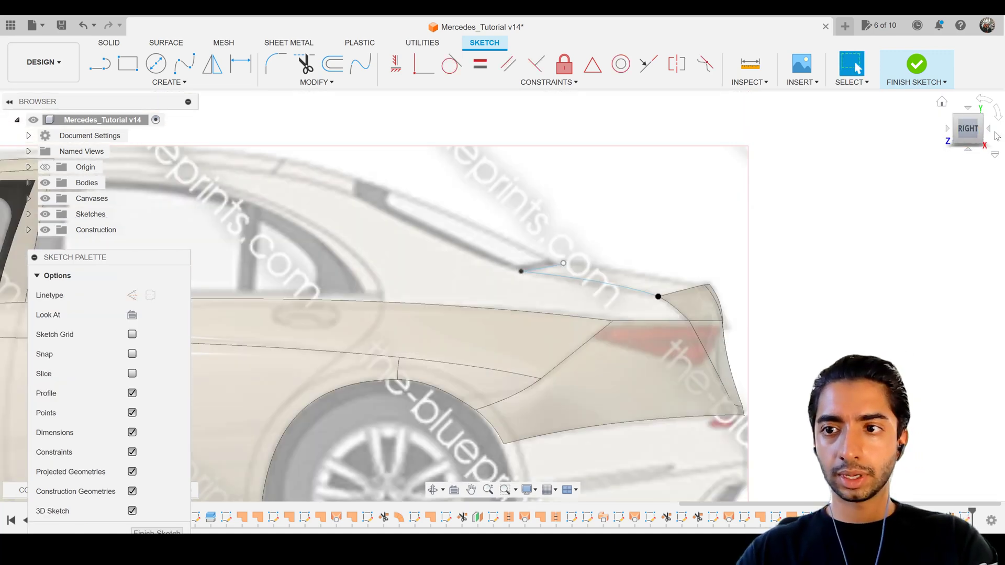
click(994, 134)
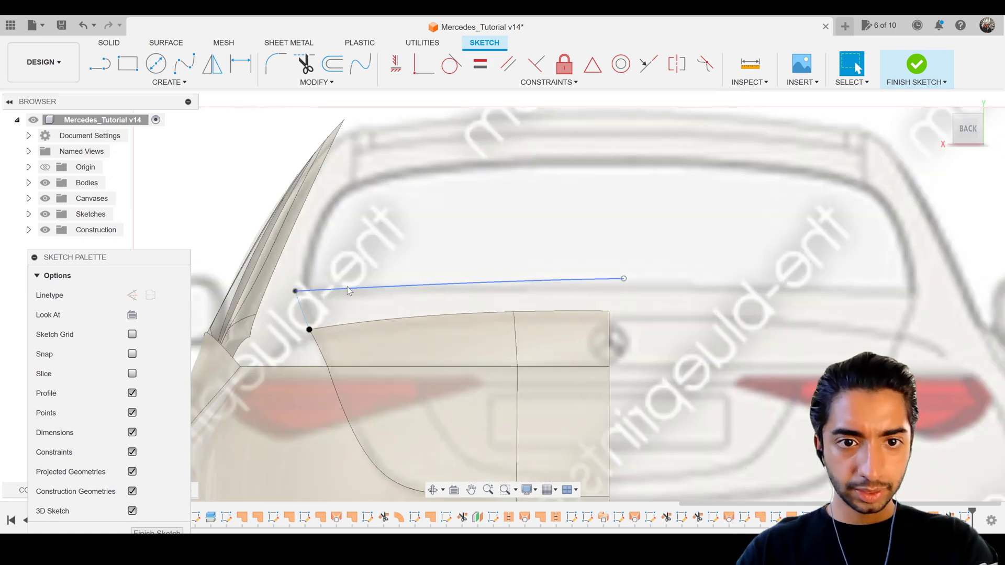
click(317, 291)
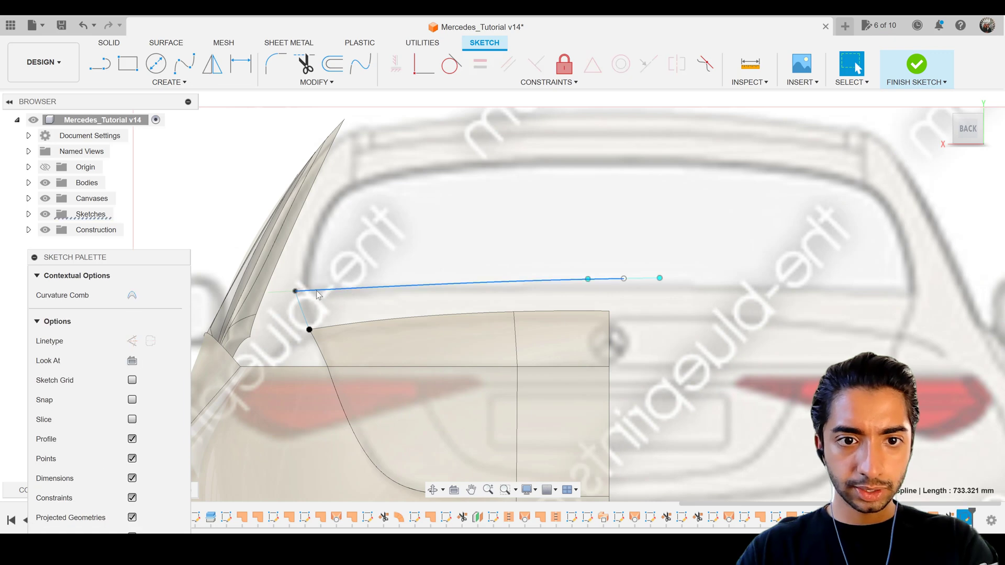
right_click(274, 295)
click(298, 400)
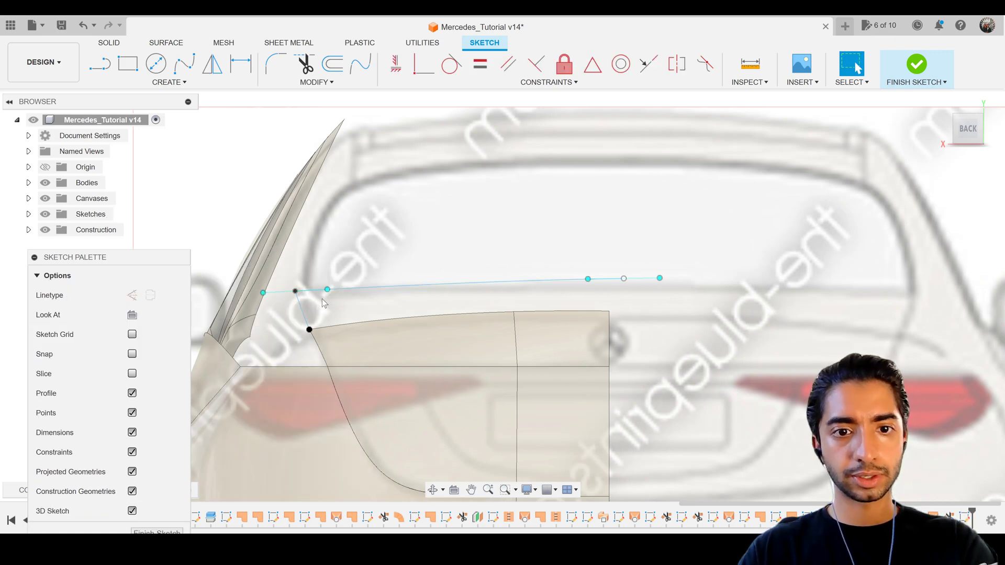
key(m)
click(327, 290)
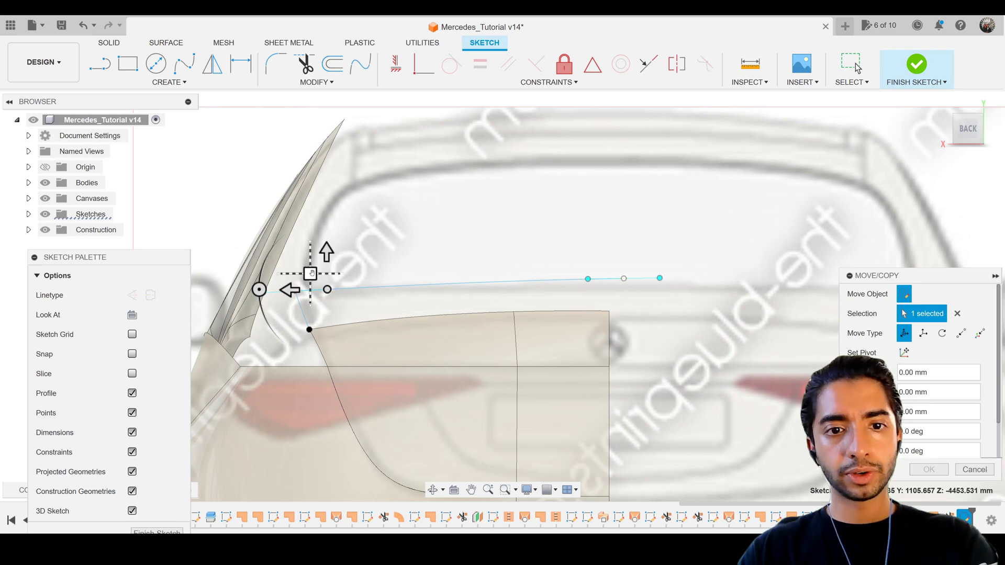
drag(326, 287, 311, 271)
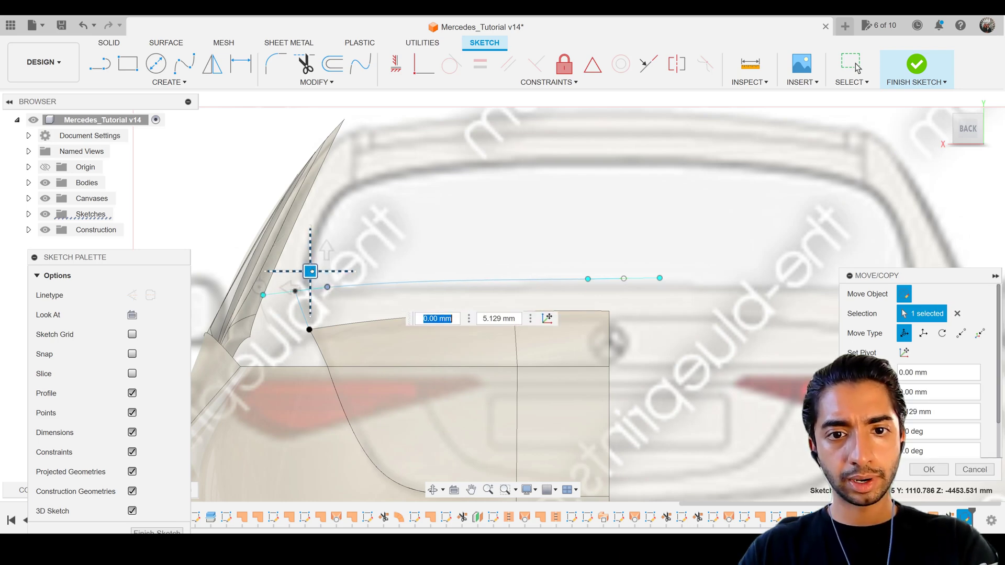
key(Escape)
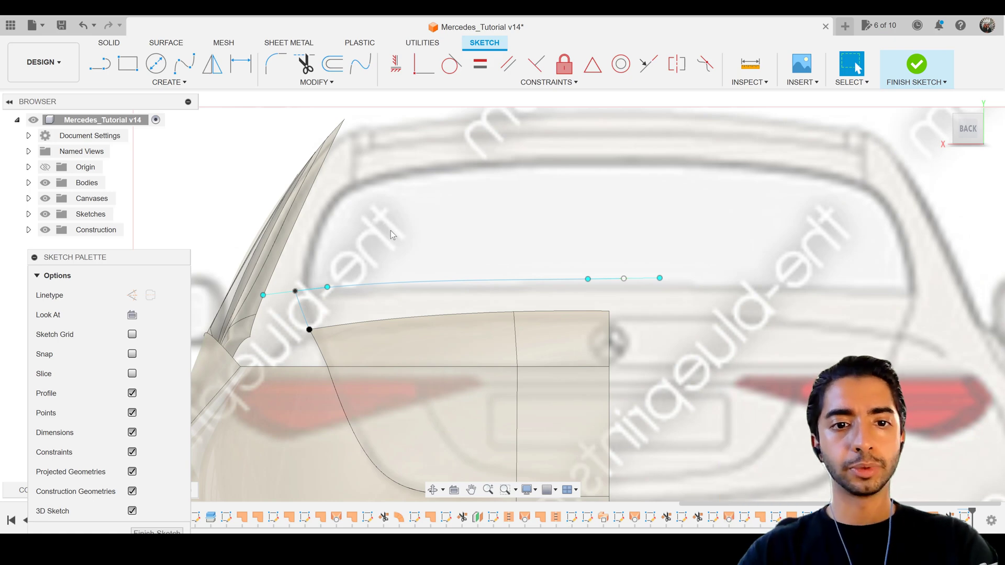
Draw a two-point spline from the window-base spline's inner end to the centre-line corner of the rear trunk surface.
scroll(648, 296, down, 4)
shift+middle_drag(560, 332, 675, 377)
click(184, 63)
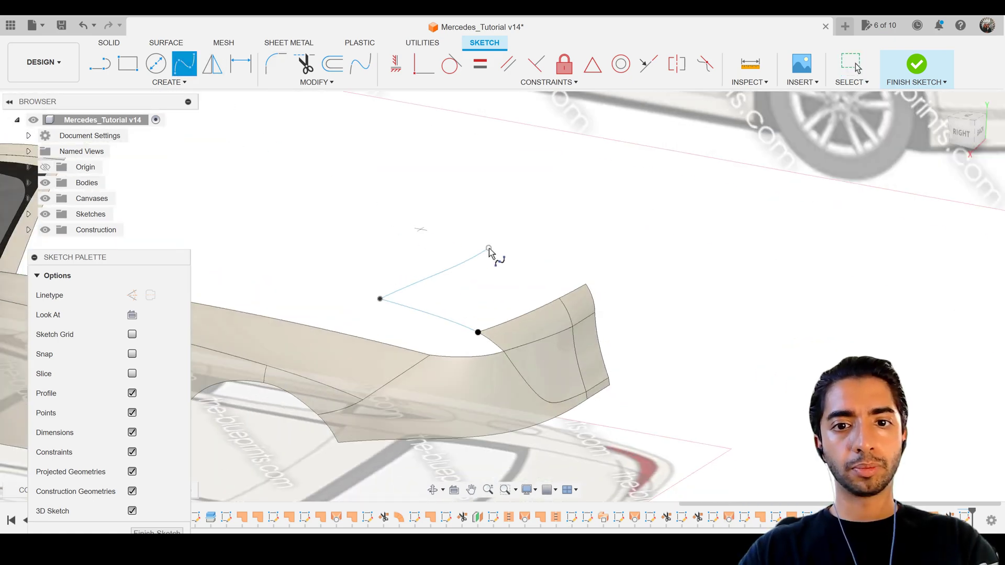
click(488, 248)
shift+middle_drag(646, 302, 648, 311)
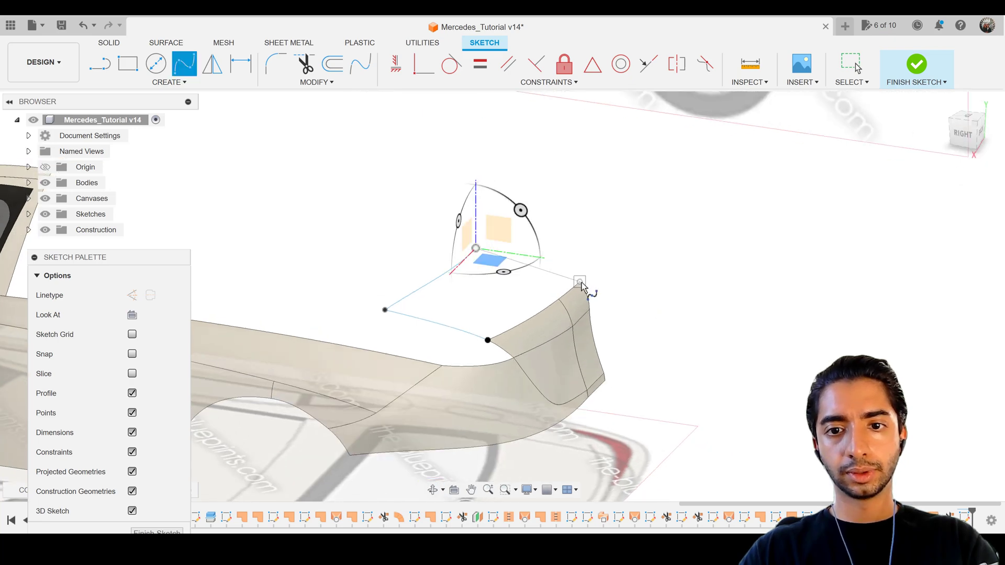
click(580, 282)
key(Return)
key(Escape)
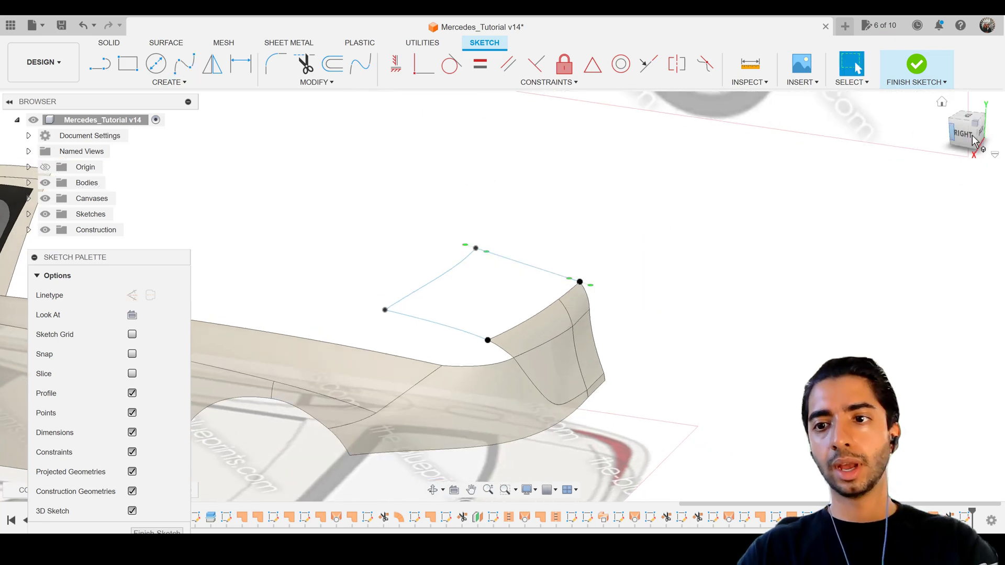
Activate the tangent handle at the centre spline's rear end and move it about 18.8 mm rearward and 2.2 mm up in side view.
click(964, 132)
scroll(572, 276, up, 5)
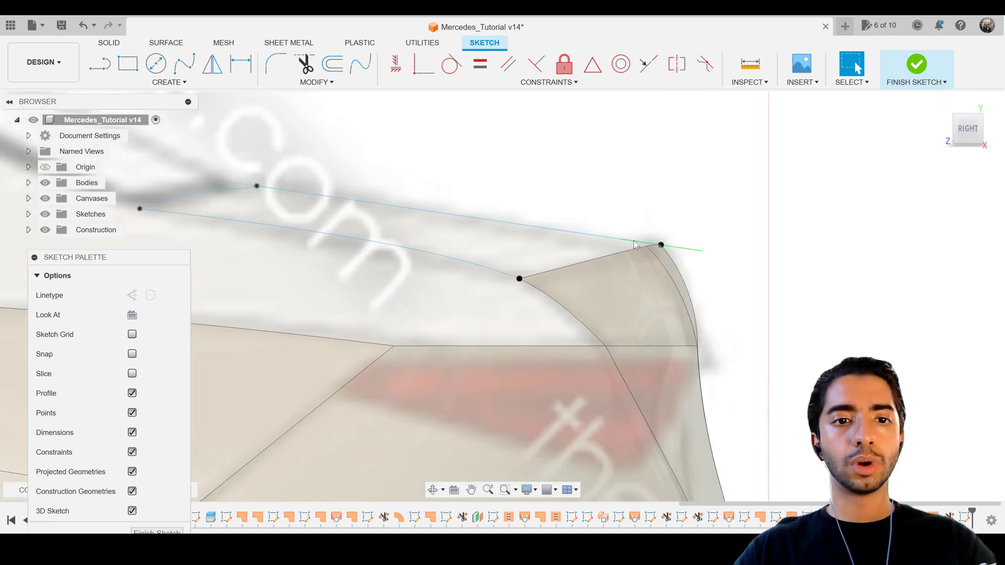
click(661, 244)
right_click(636, 242)
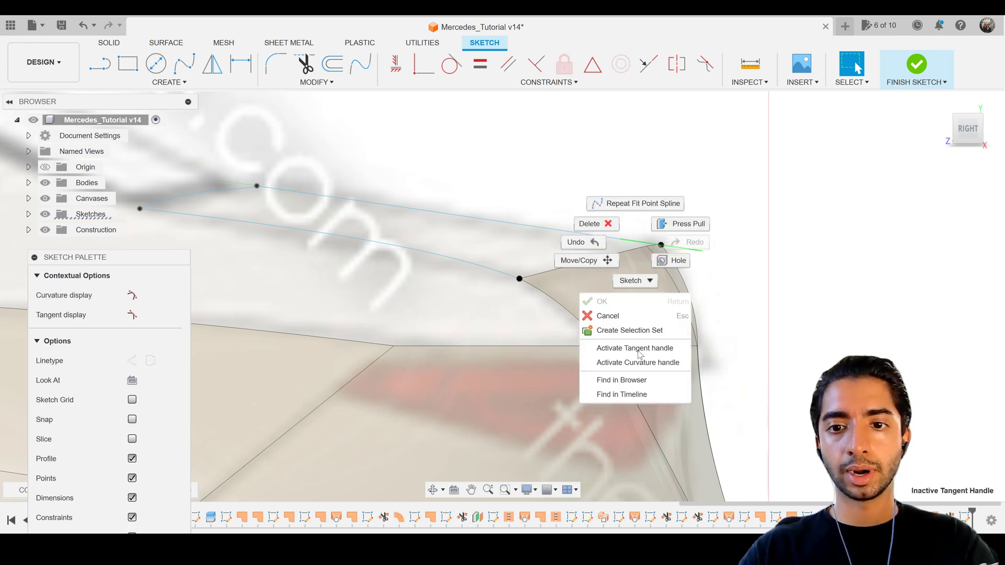
click(635, 348)
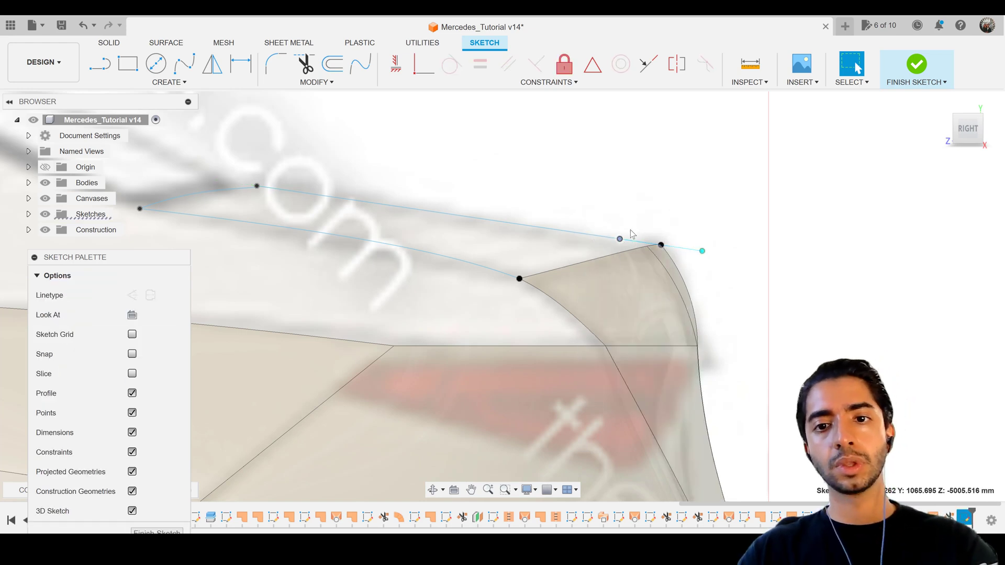
key(m)
drag(635, 220, 652, 221)
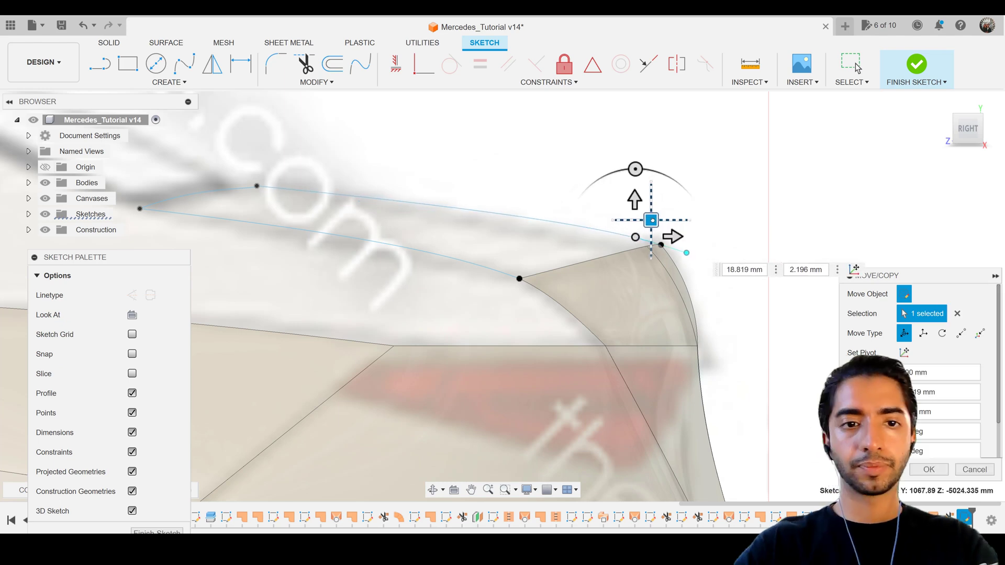
key(Return)
Activate the tangent handle at the centre spline's front end, raise it about 3.1 mm, and finish the sketch.
click(267, 188)
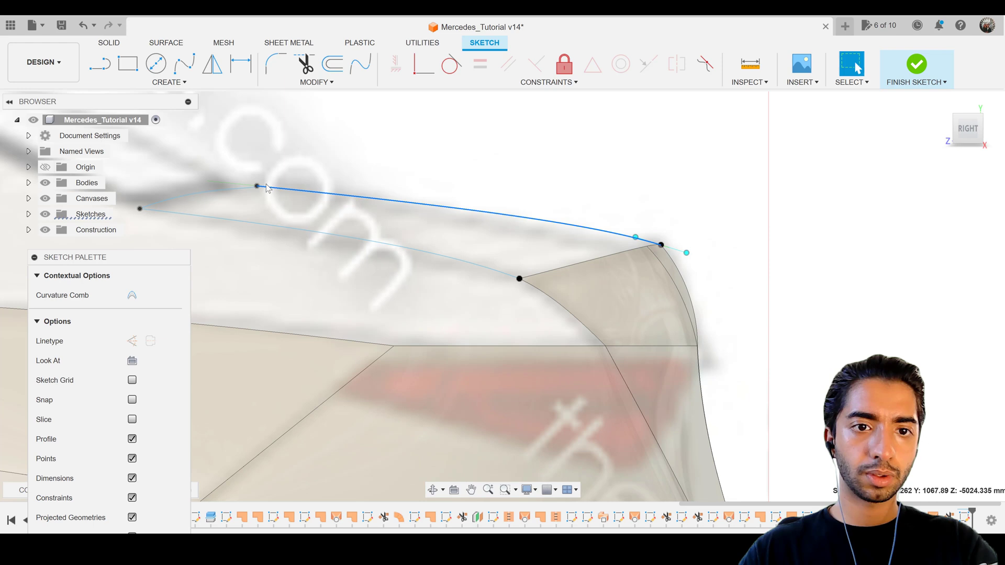
click(219, 181)
right_click(226, 188)
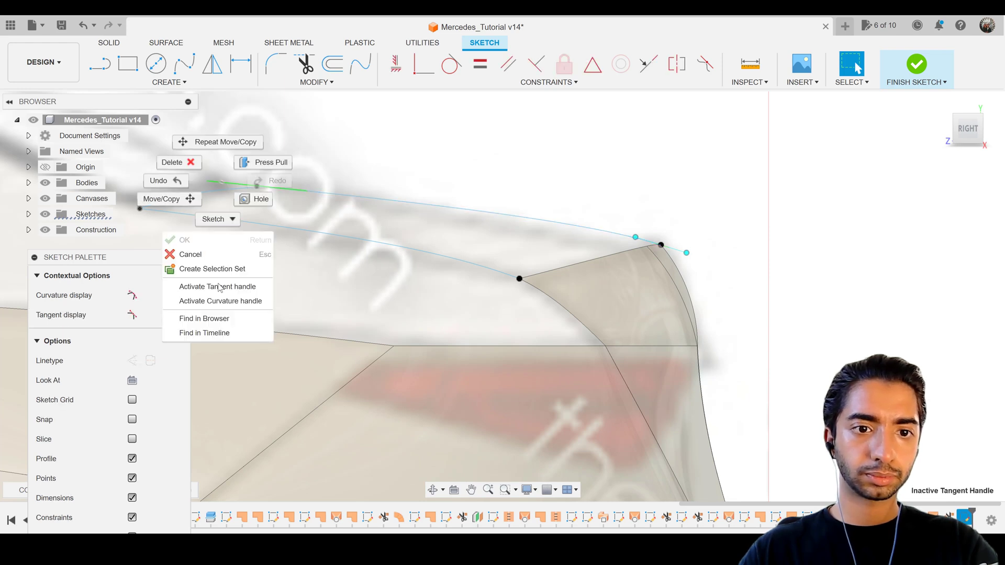
click(226, 285)
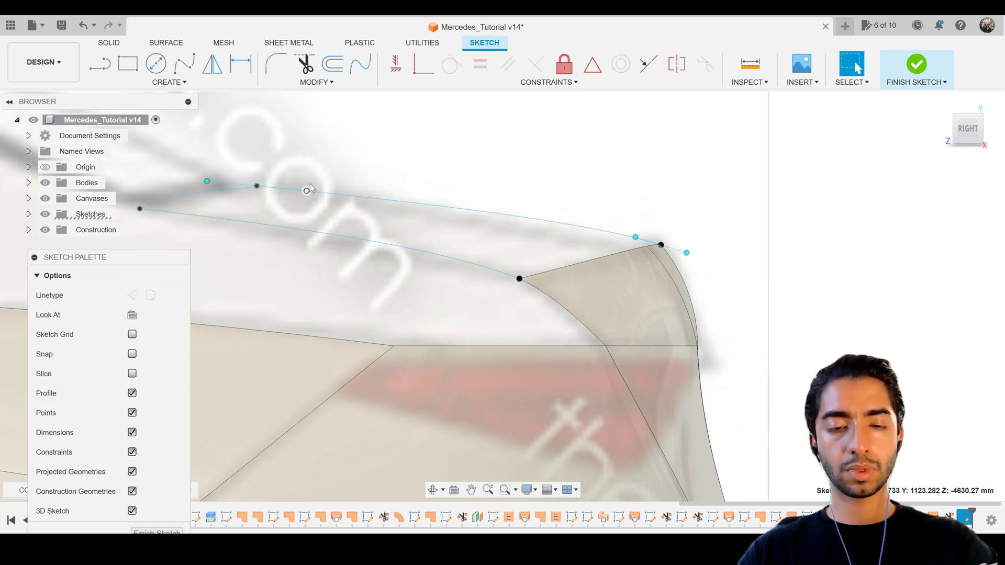
key(m)
click(307, 191)
drag(323, 174, 322, 171)
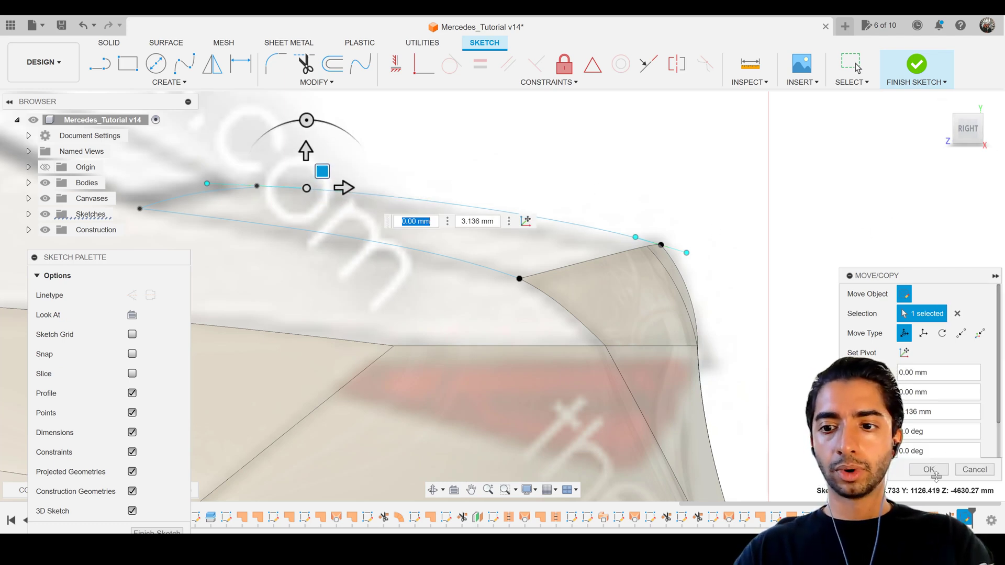
key(Return)
scroll(770, 272, down, 3)
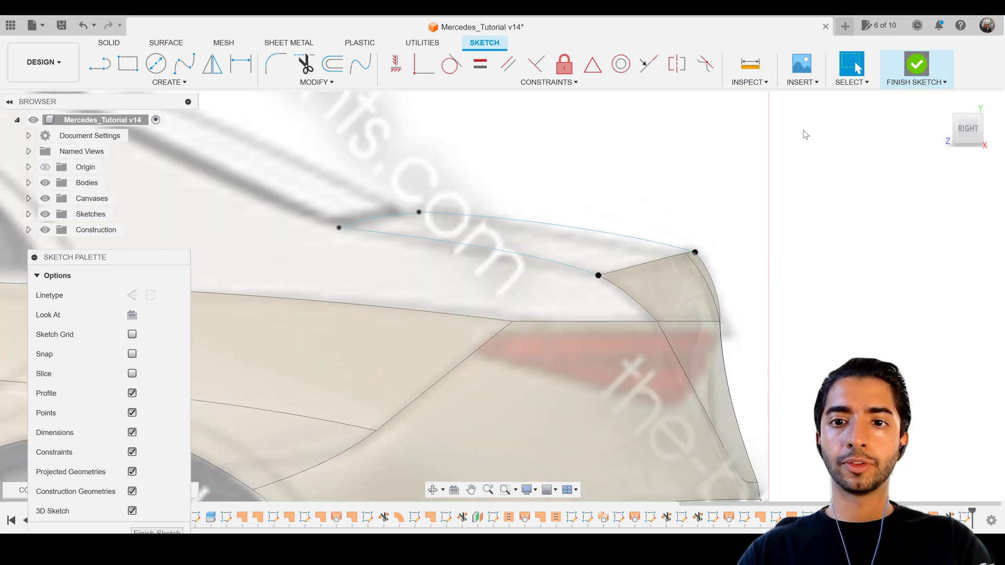
click(916, 64)
Patch the trunk lid as a new body, bounded by the three splines and the two upper edges of the rear surface.
scroll(671, 262, down, 3)
shift+middle_drag(667, 277, 626, 293)
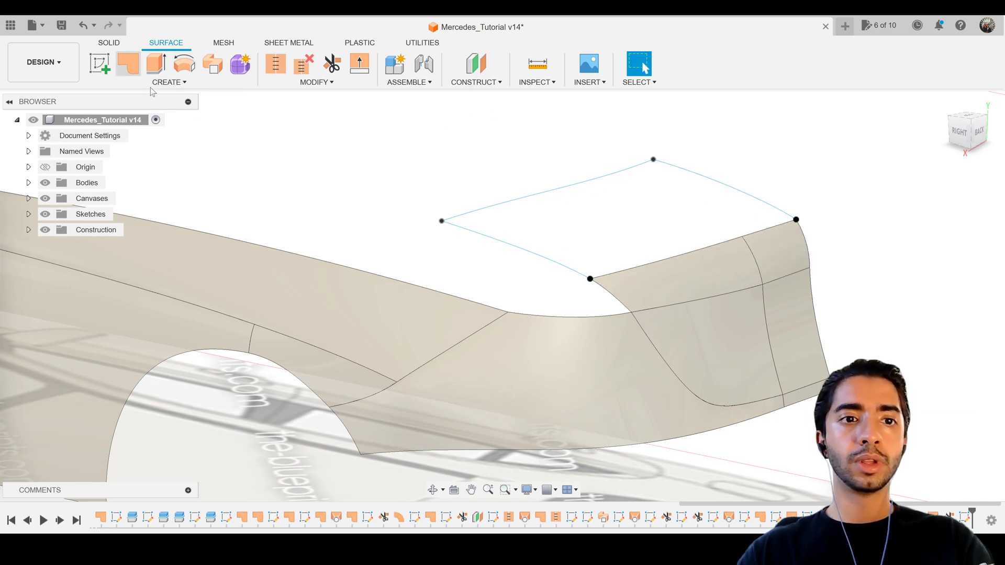
click(128, 63)
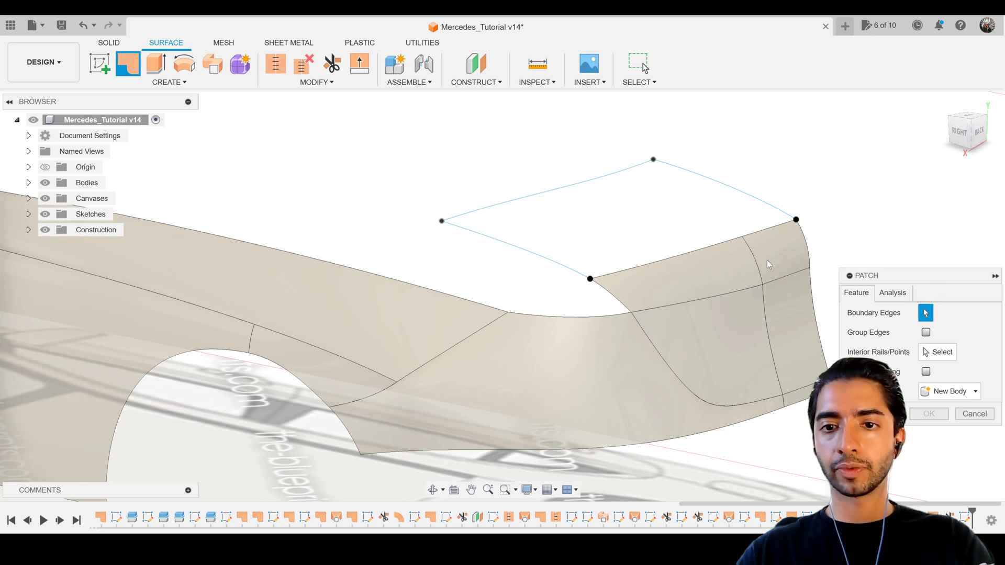
drag(934, 276, 257, 186)
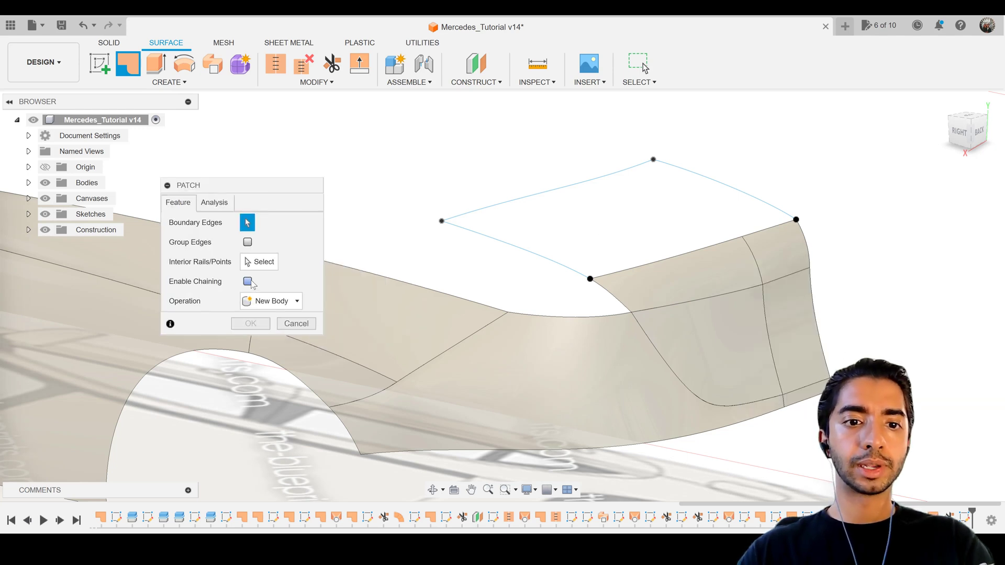
click(770, 227)
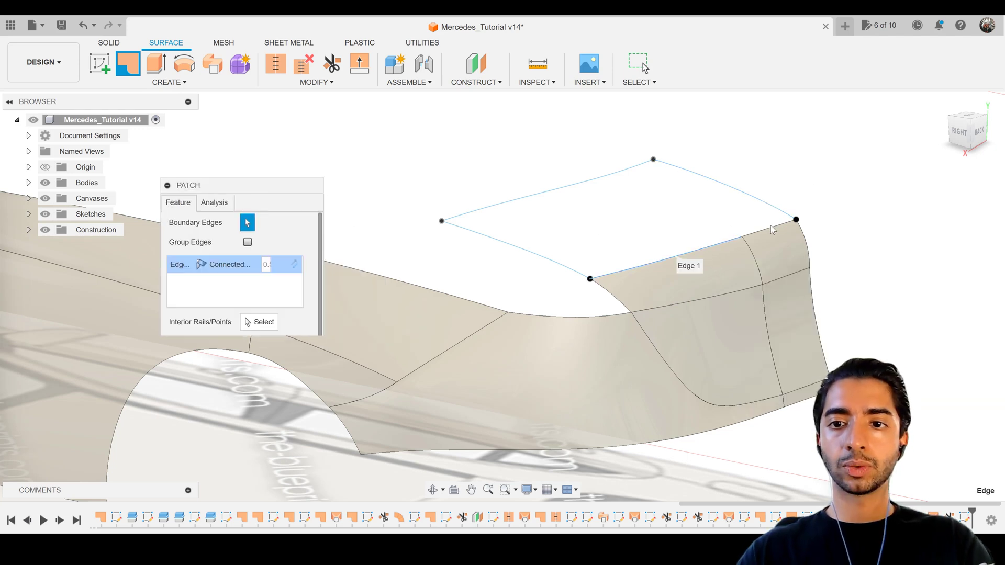
click(772, 231)
click(773, 211)
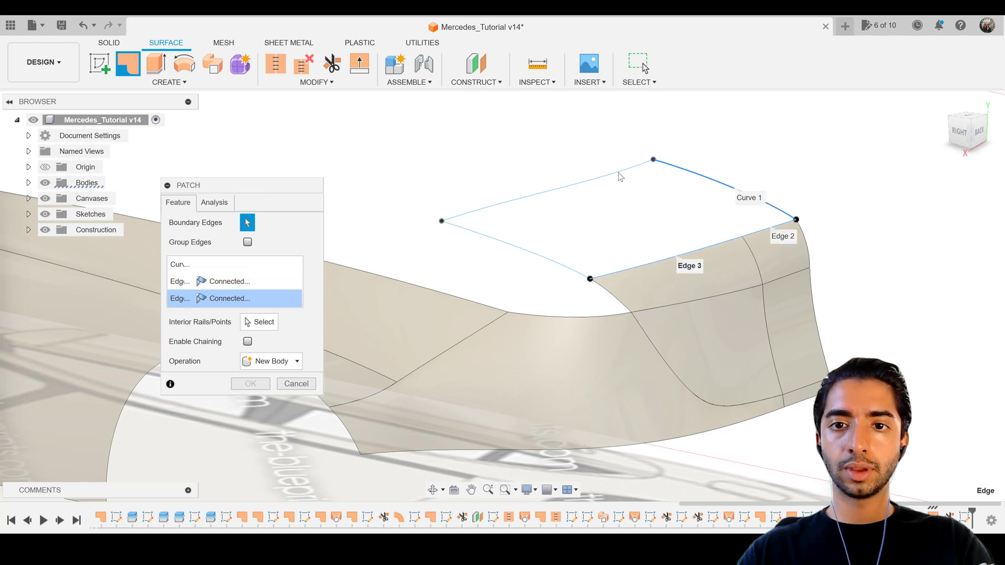
click(620, 177)
click(527, 252)
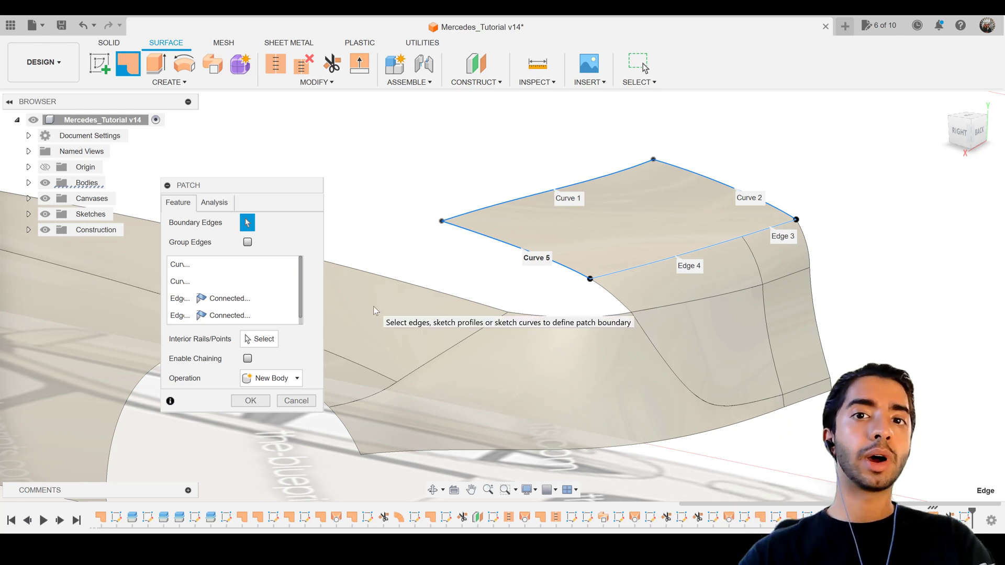
click(250, 401)
Start a new sketch on the side-view blueprint plane, with the rear bumper area in view.
shift+middle_drag(781, 314, 814, 298)
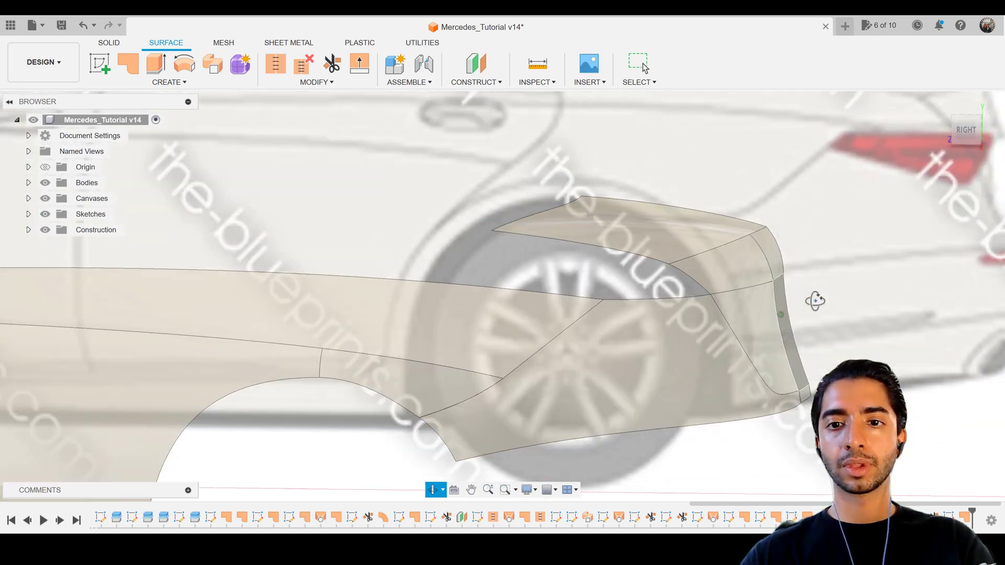
click(951, 137)
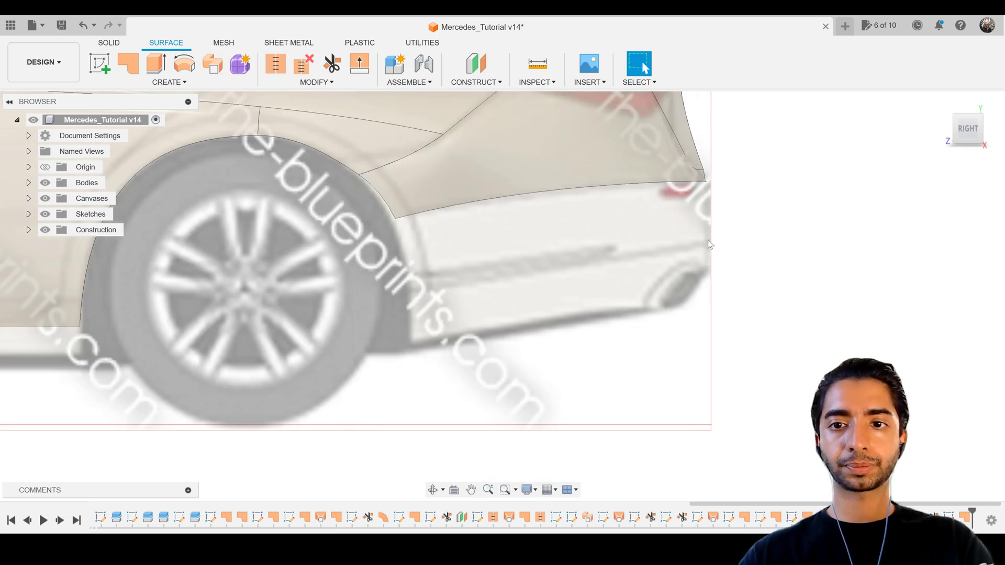
scroll(322, 272, down, 3)
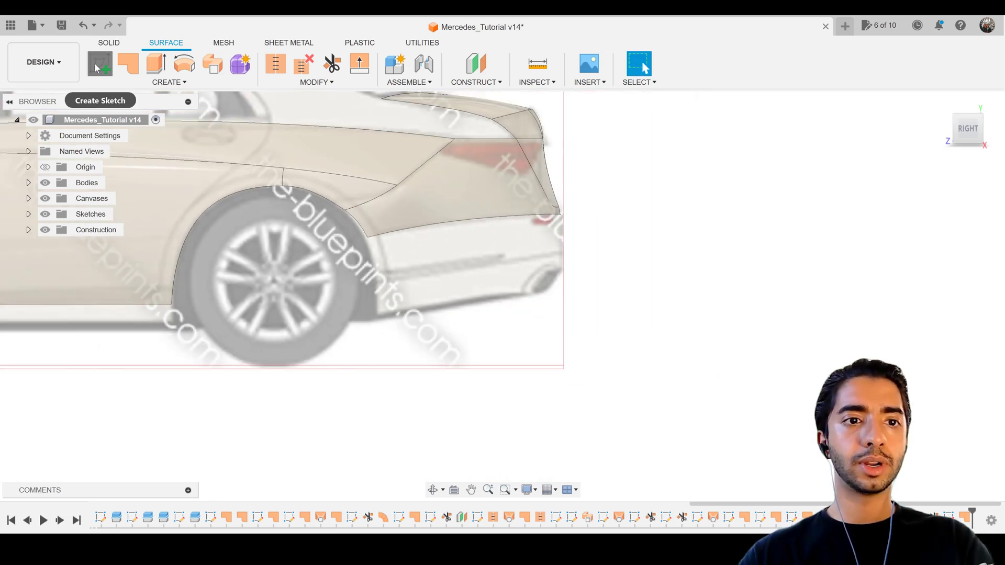
click(100, 63)
click(527, 264)
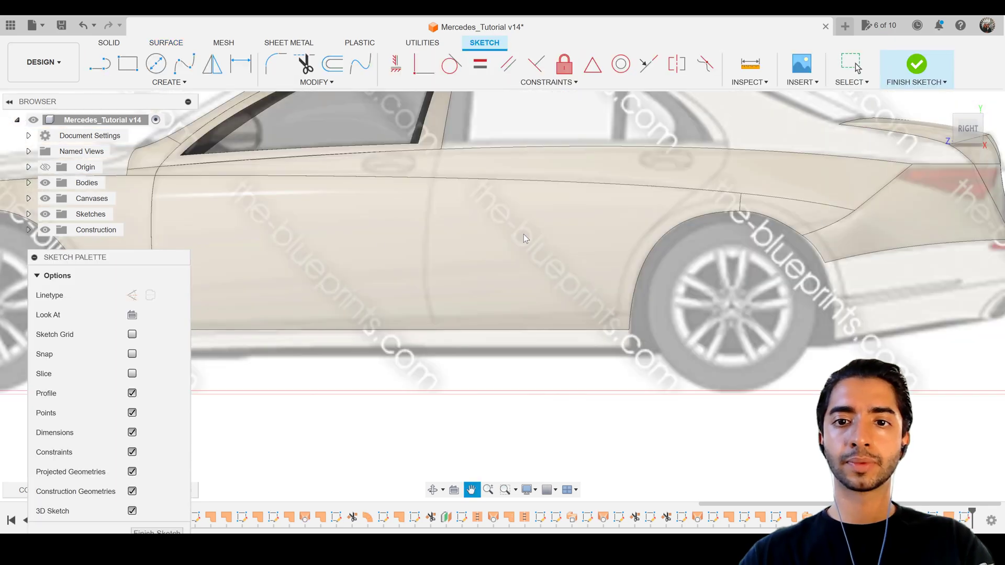
middle_drag(241, 210, 63, 202)
scroll(283, 224, up, 3)
mouse_move(393, 245)
middle_down()
mouse_move(435, 267)
mouse_move(507, 242)
middle_up()
scroll(432, 242, up, 3)
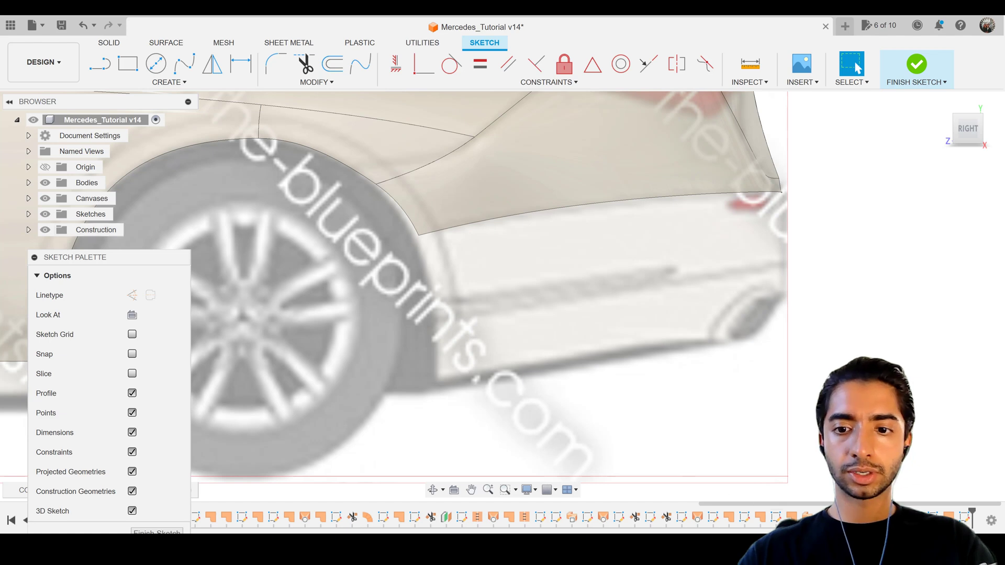
Trace the rear side surface back to its source sketch in the model history and make Sketch120 visible.
click(457, 185)
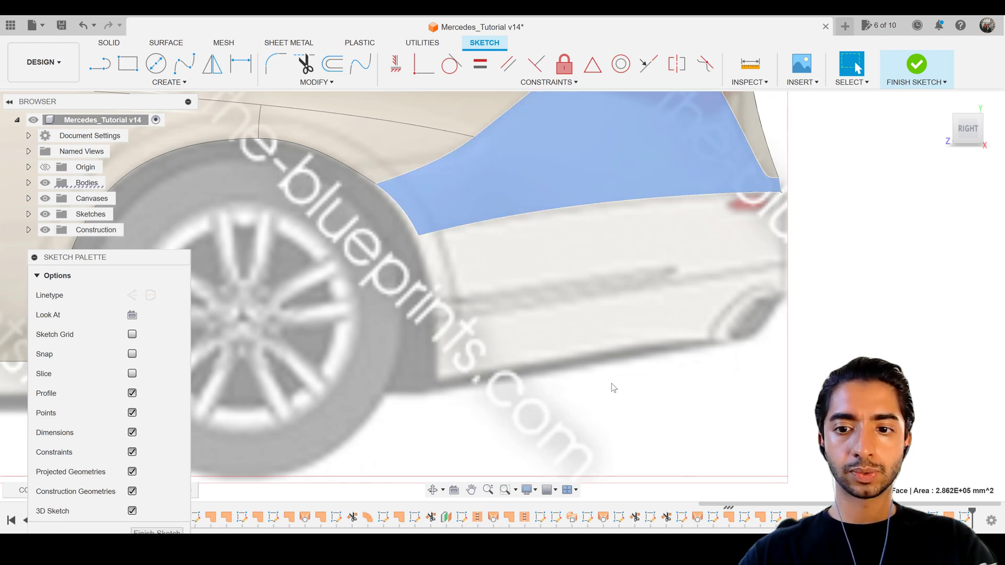
click(728, 517)
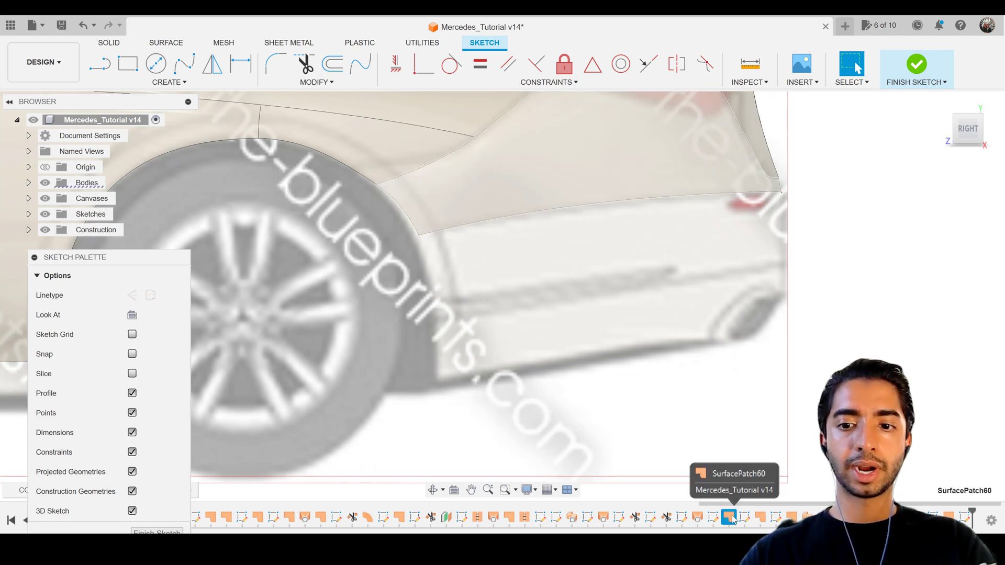
click(714, 517)
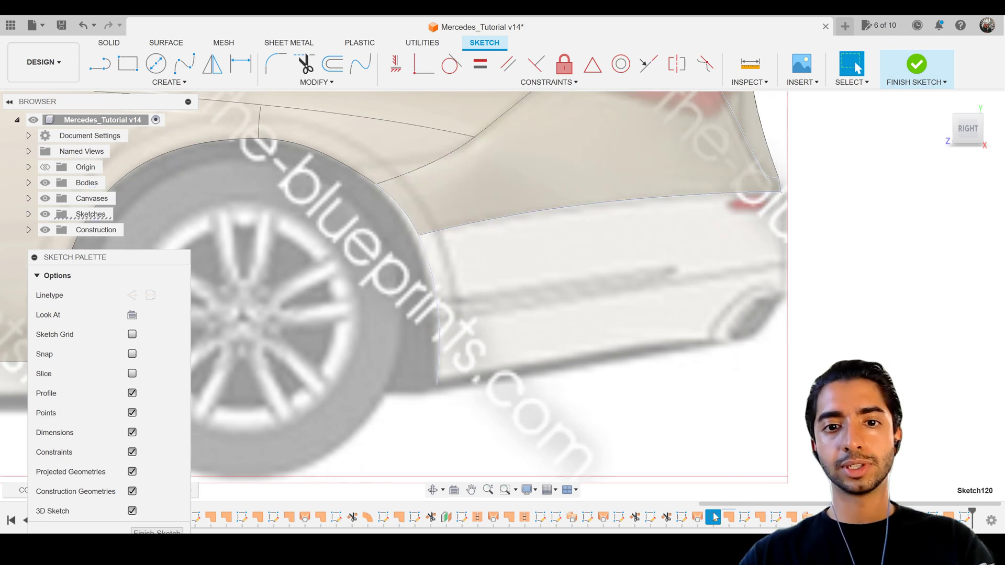
click(26, 211)
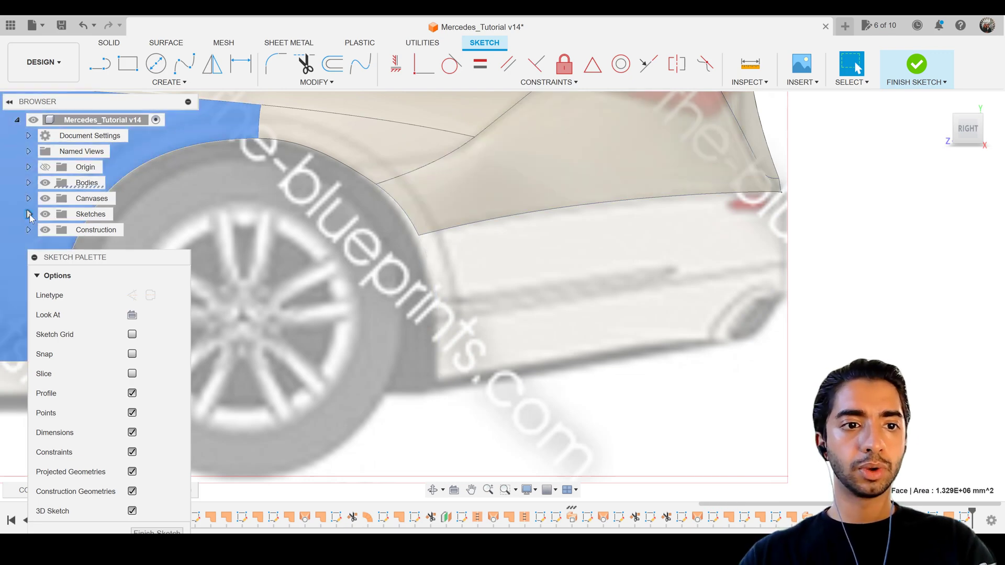
click(455, 196)
click(712, 517)
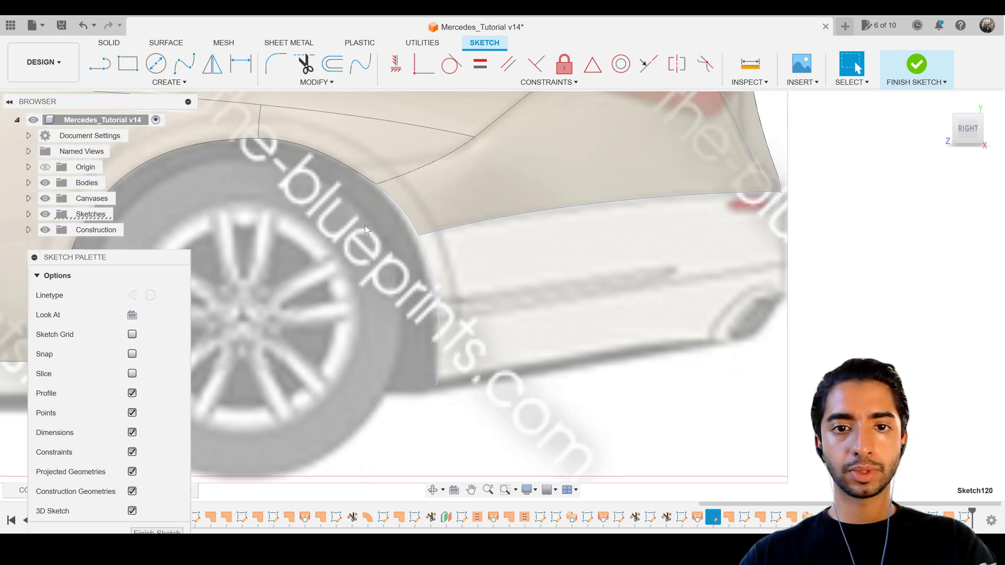
click(29, 214)
scroll(49, 236, down, 5)
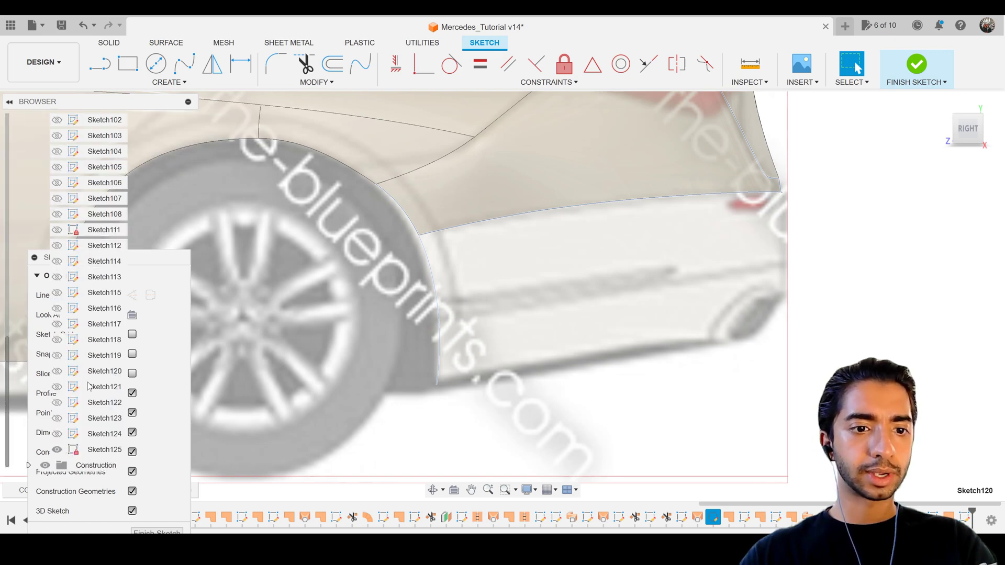
click(716, 521)
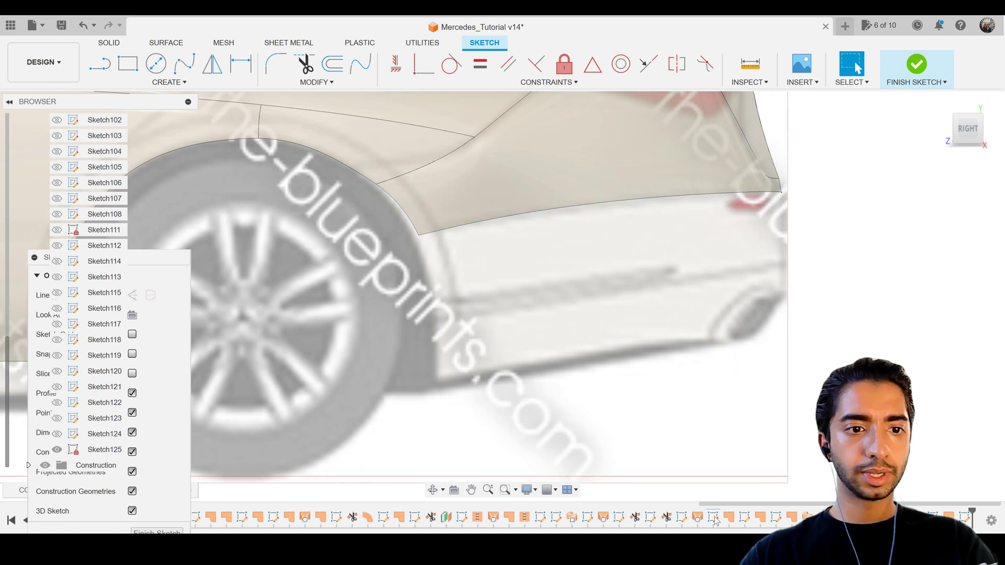
right_click(714, 518)
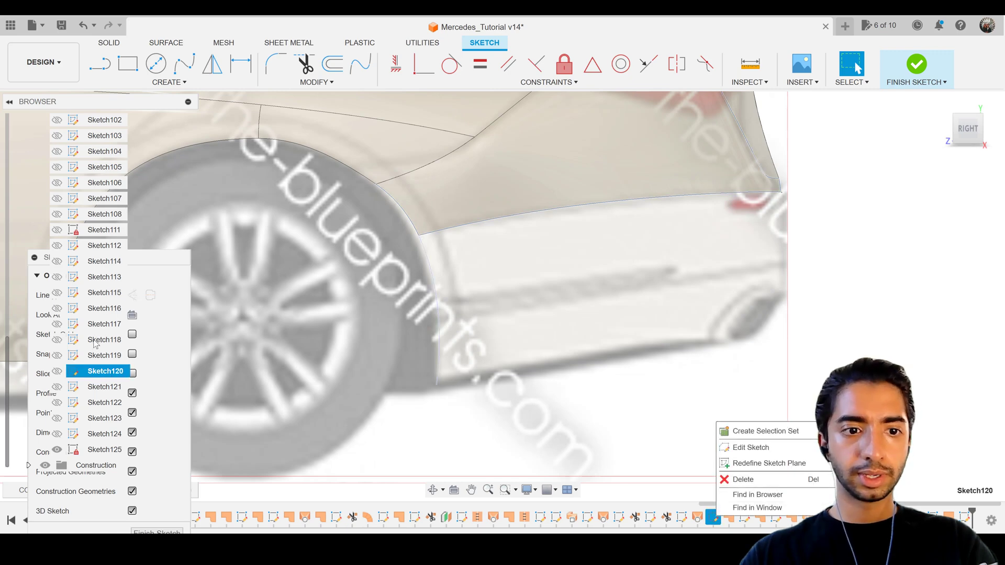
click(715, 522)
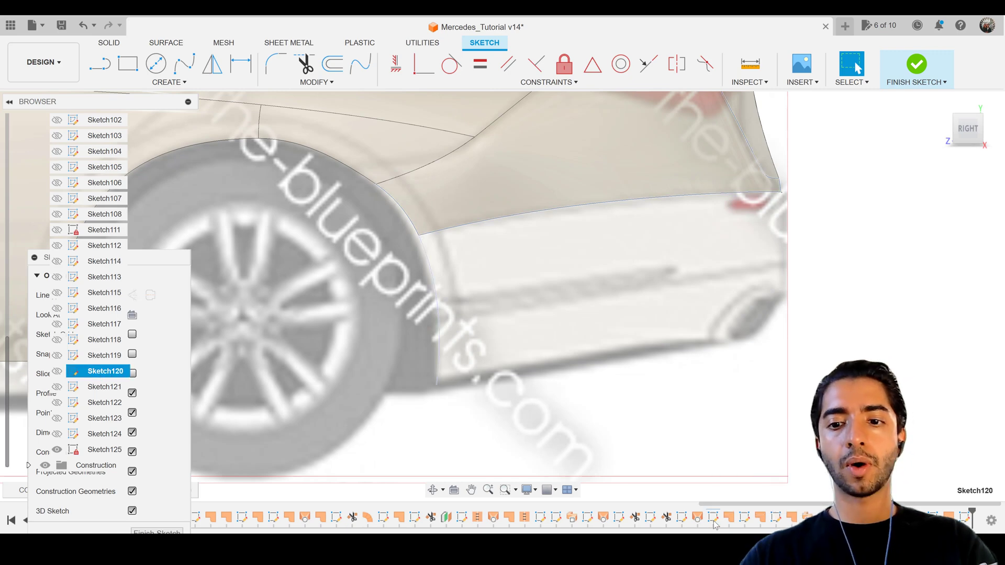
click(715, 521)
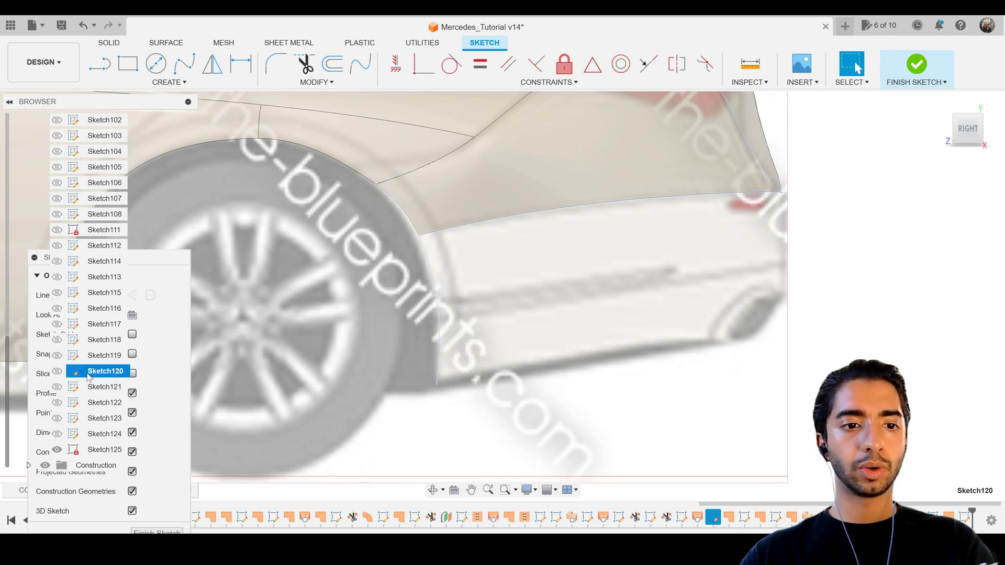
click(57, 371)
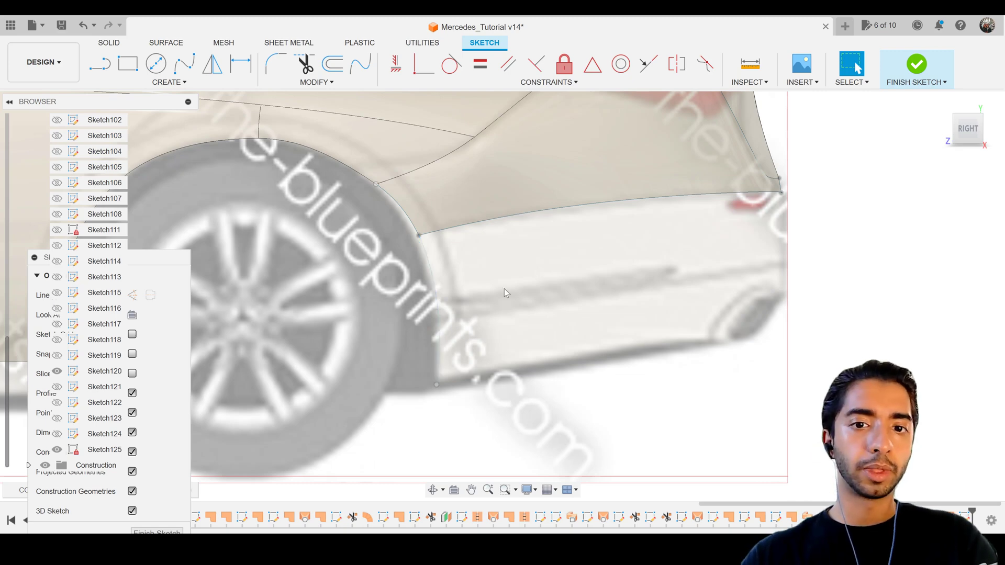
Copy the wheel-arch spline behind the rear wheel from Sketch120 and paste it in place into the bumper sketch.
click(441, 320)
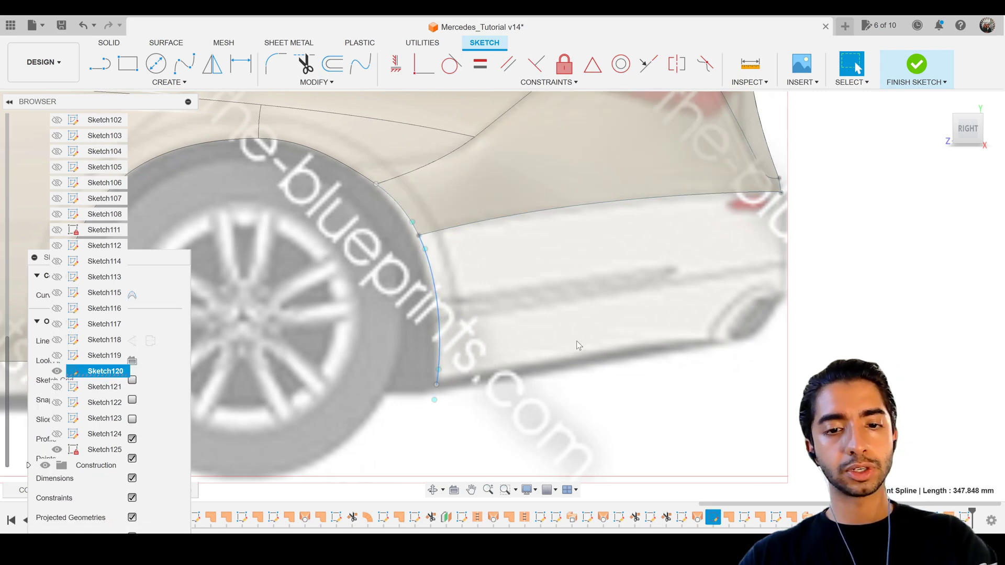
click(607, 326)
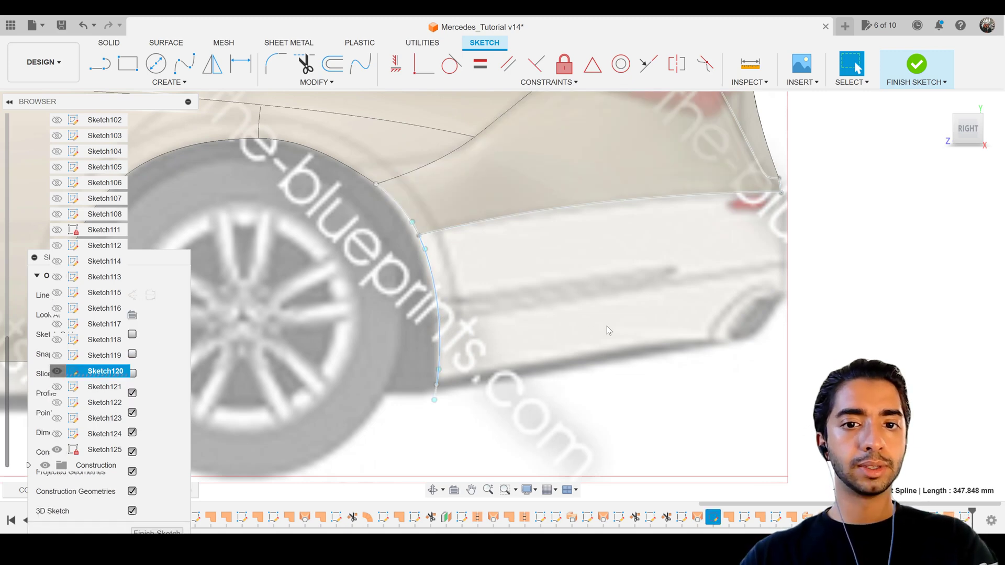
key(ctrl+v)
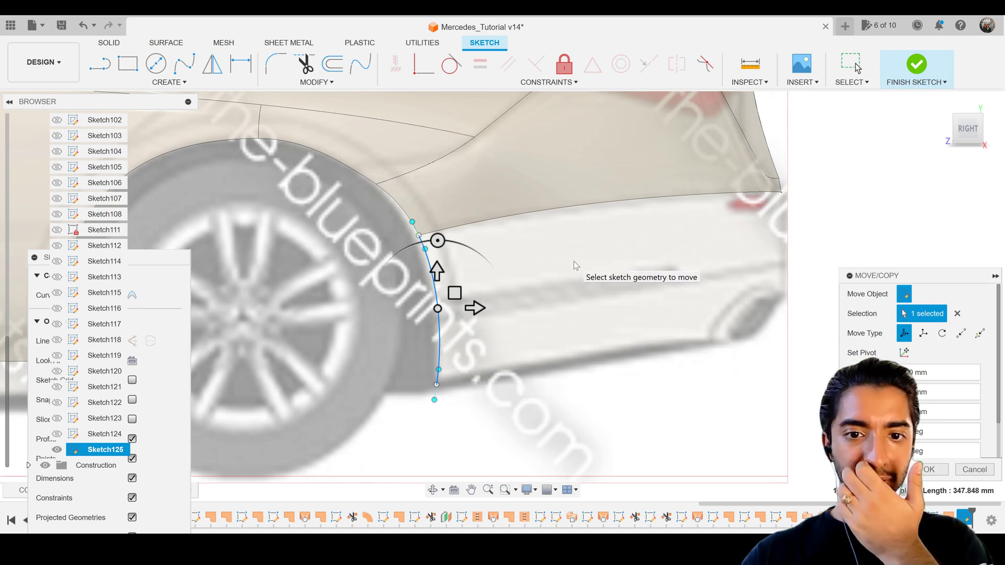
click(928, 470)
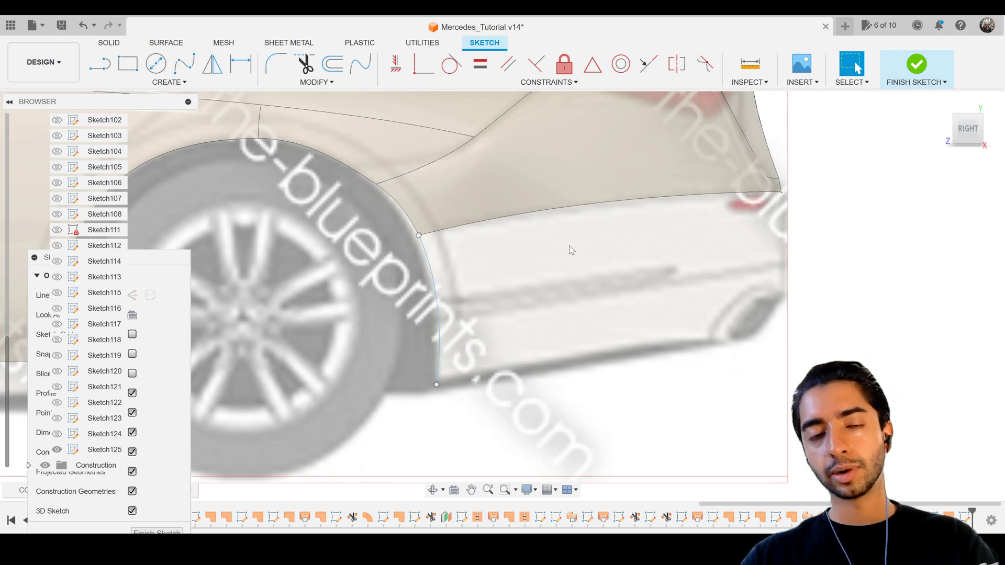
Draw a two-point spline from the middle of the wheel-arch spline rearward along the bumper crease to the blueprint's rear edge.
click(186, 66)
shift+middle_drag(416, 292, 675, 287)
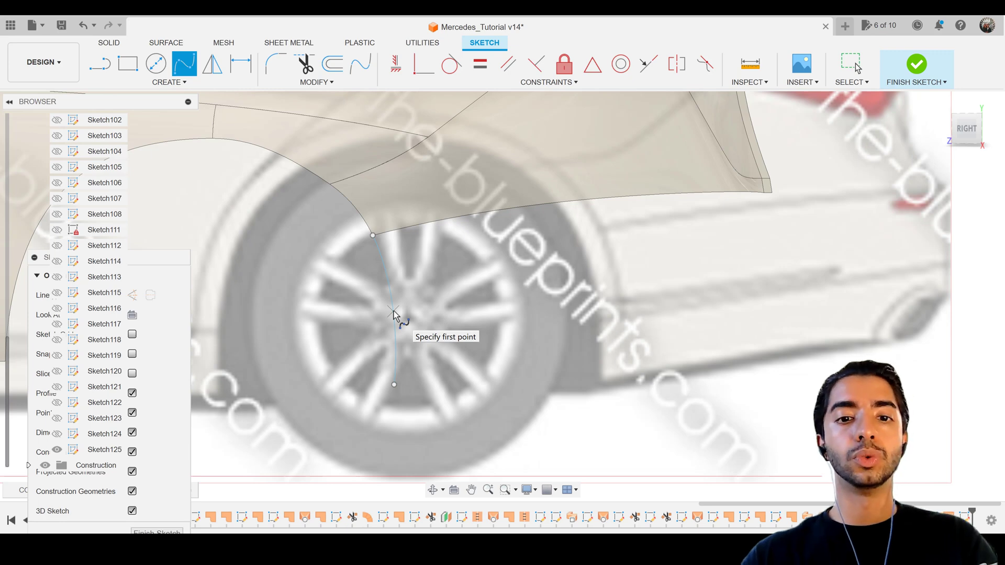
click(394, 311)
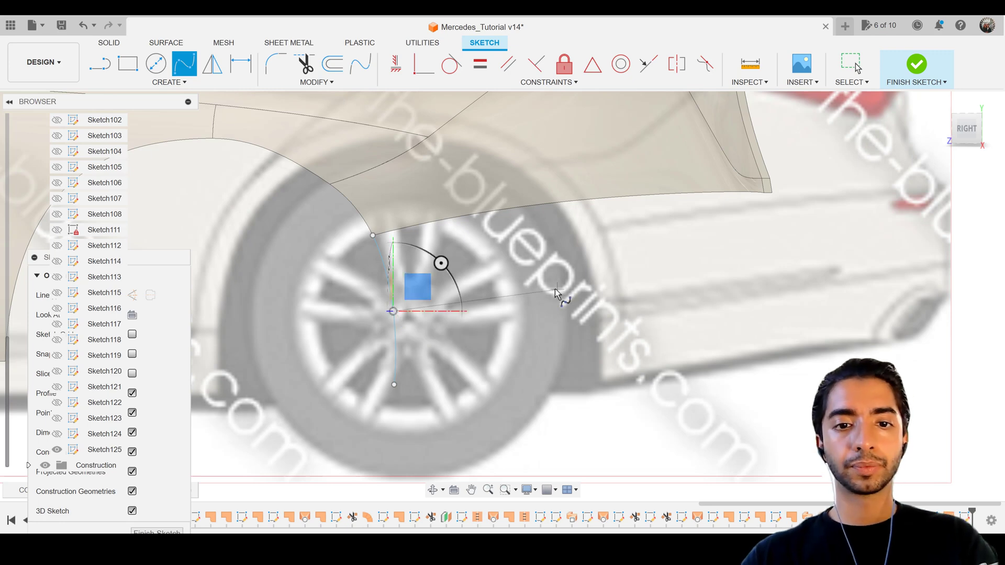
click(975, 129)
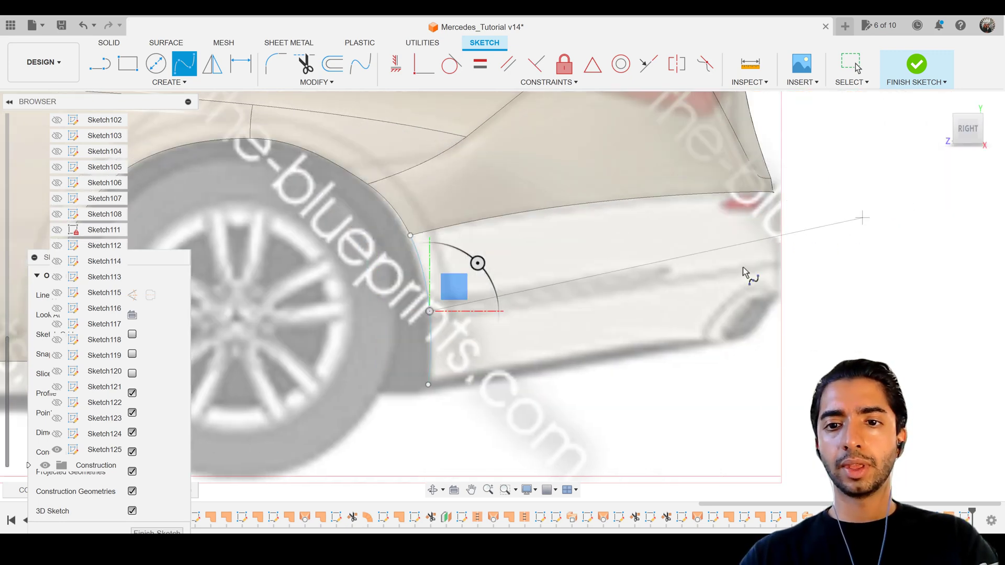
click(780, 261)
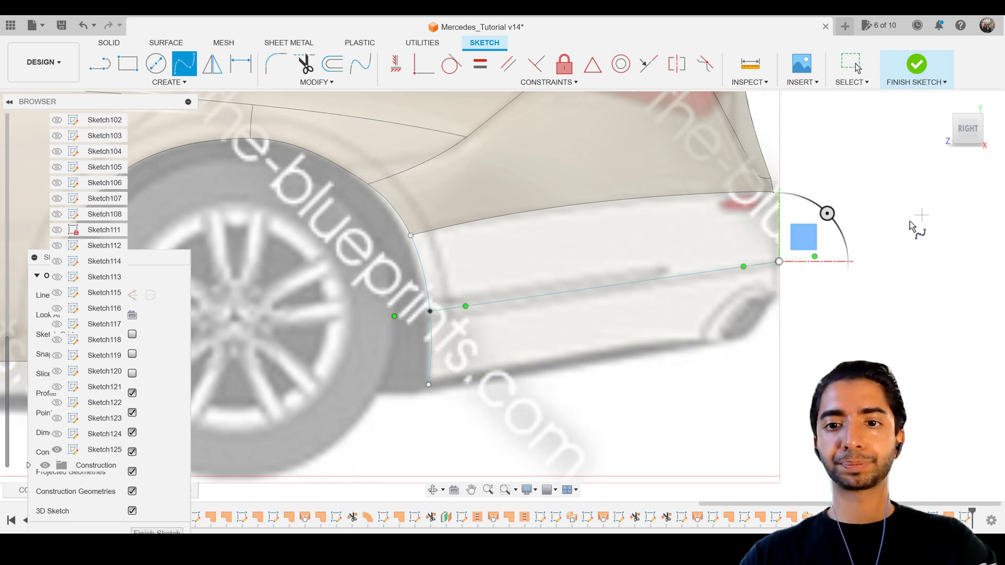
key(Escape)
Move the bumper spline's rear end point -930 mm sideways in top view, to the inner edge of the rear surfaces.
click(970, 109)
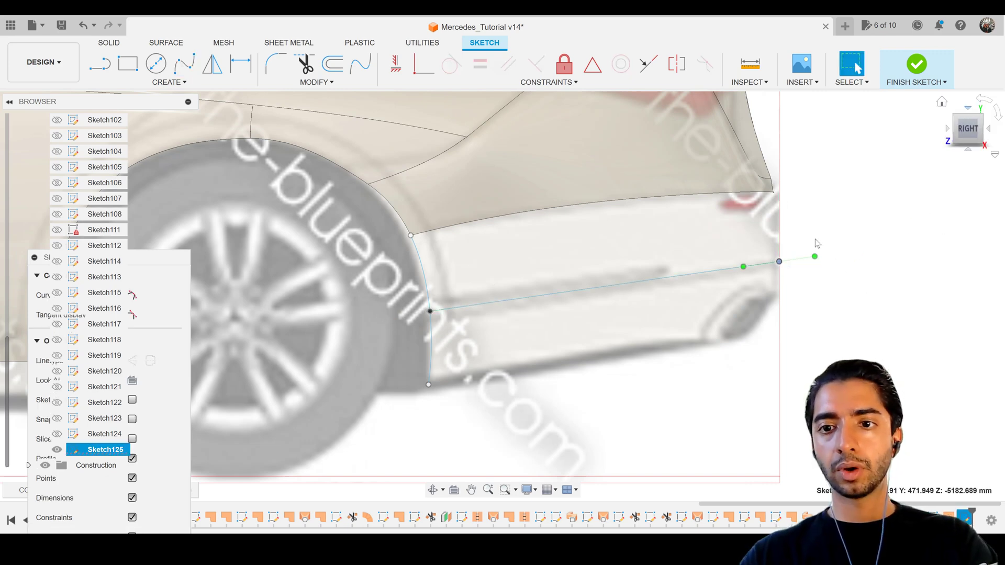
scroll(809, 262, down, 6)
middle_drag(797, 319, 672, 282)
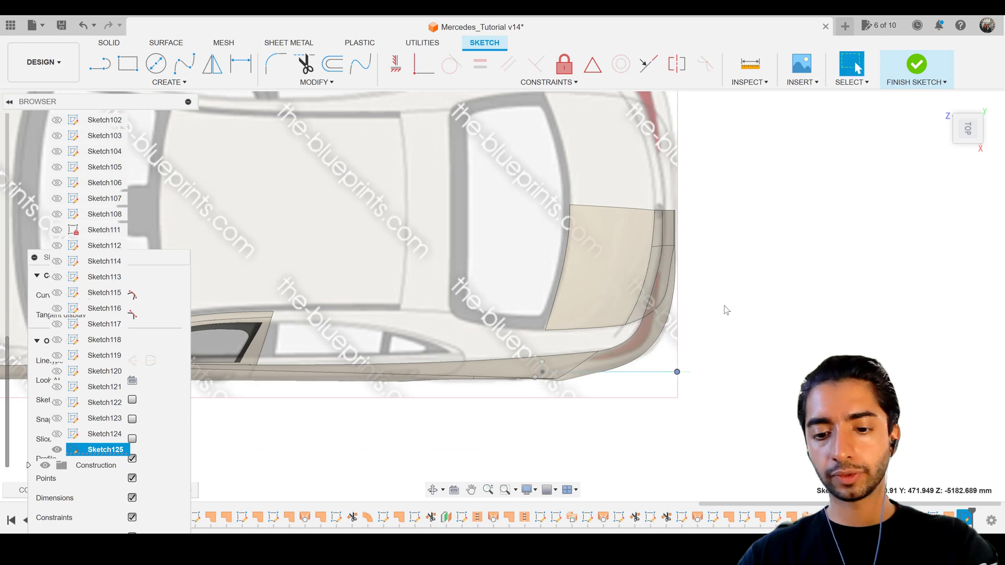
key(m)
scroll(702, 359, up, 3)
drag(664, 416, 664, 184)
scroll(657, 161, up, 5)
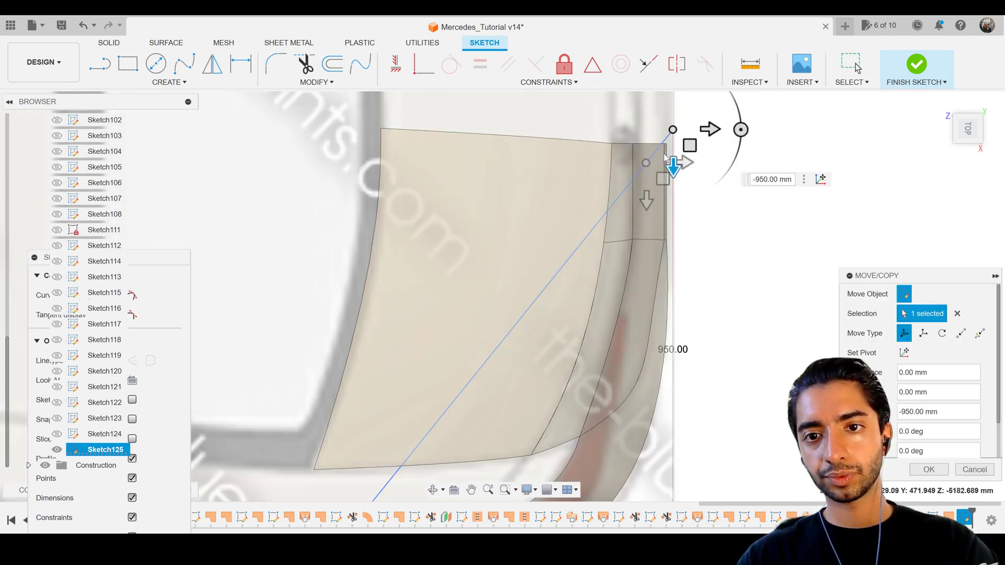
drag(682, 146, 680, 166)
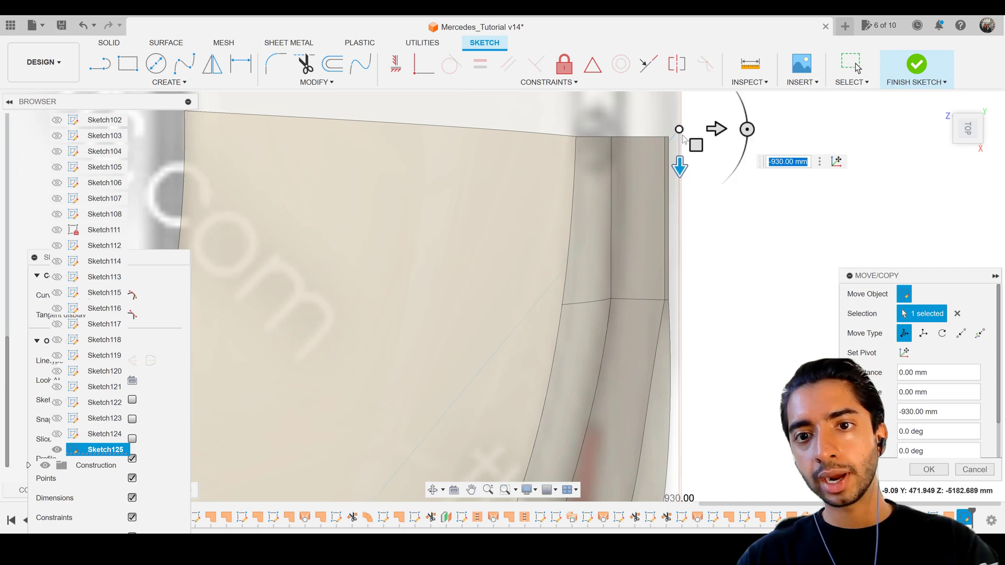
scroll(726, 287, down, 3)
scroll(726, 288, down, 4)
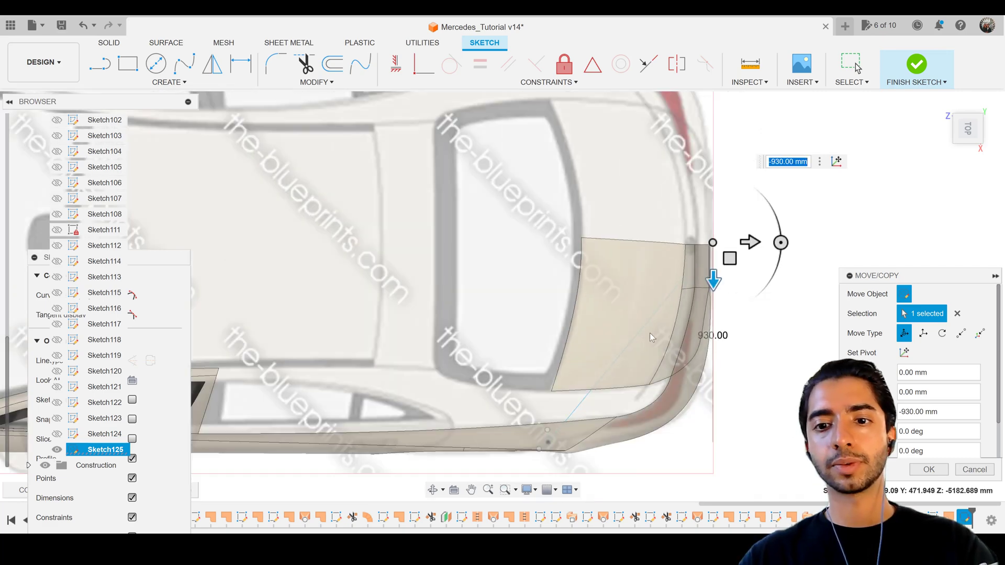
middle_drag(727, 287, 664, 193)
click(932, 471)
click(929, 470)
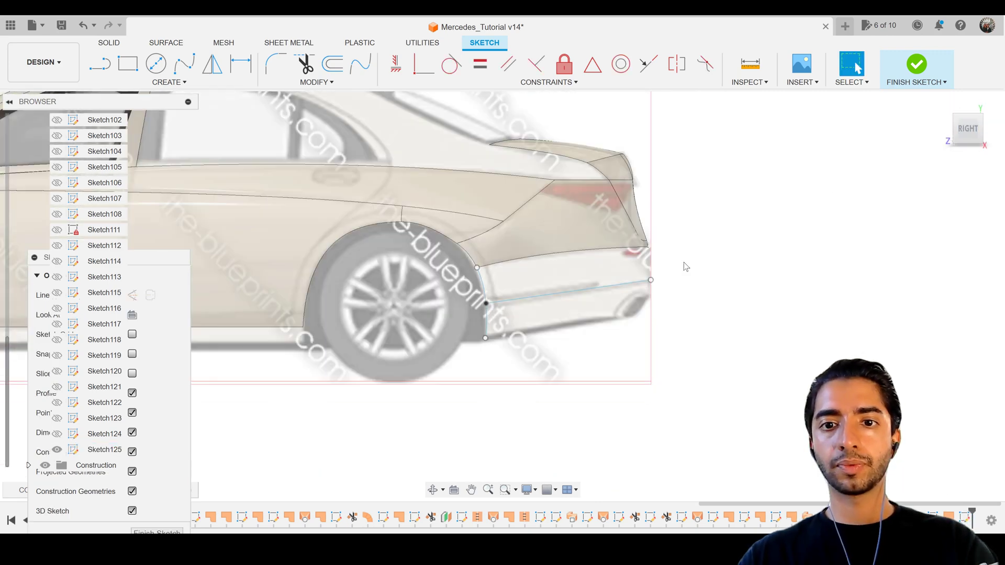
Activate the tangent handle at the bumper spline's rear end in back view.
click(626, 284)
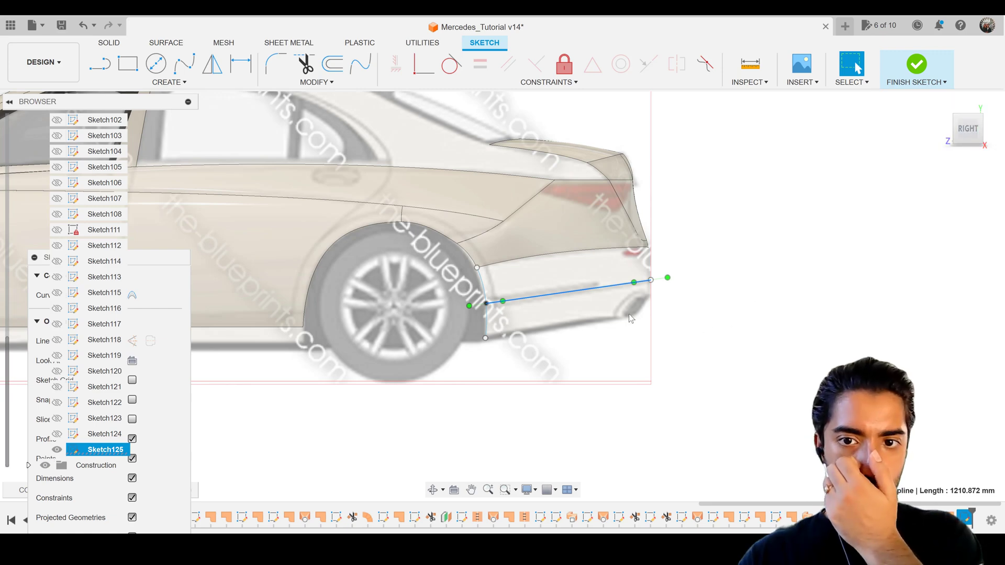
scroll(626, 311, up, 3)
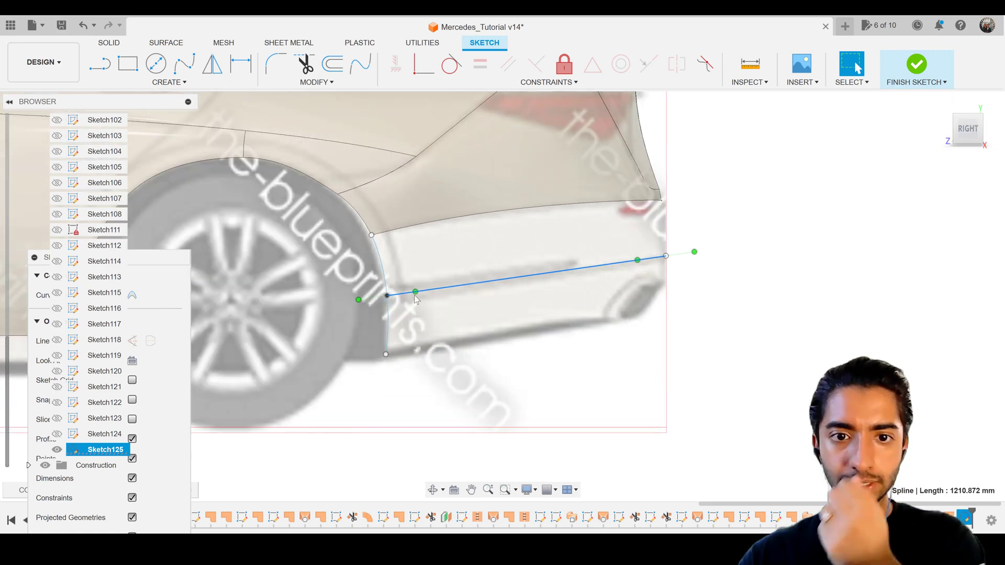
click(677, 305)
scroll(391, 300, up, 2)
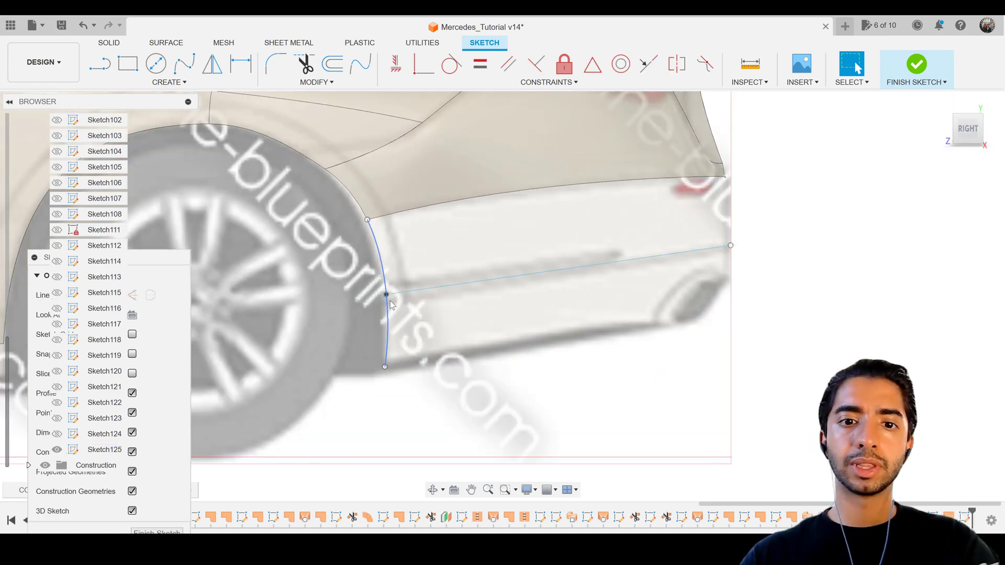
click(720, 250)
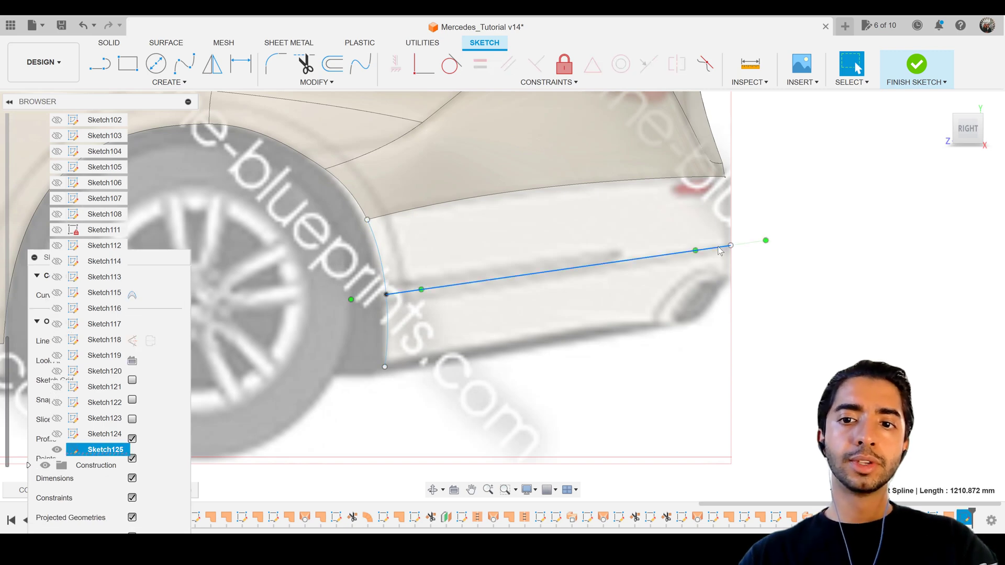
click(988, 130)
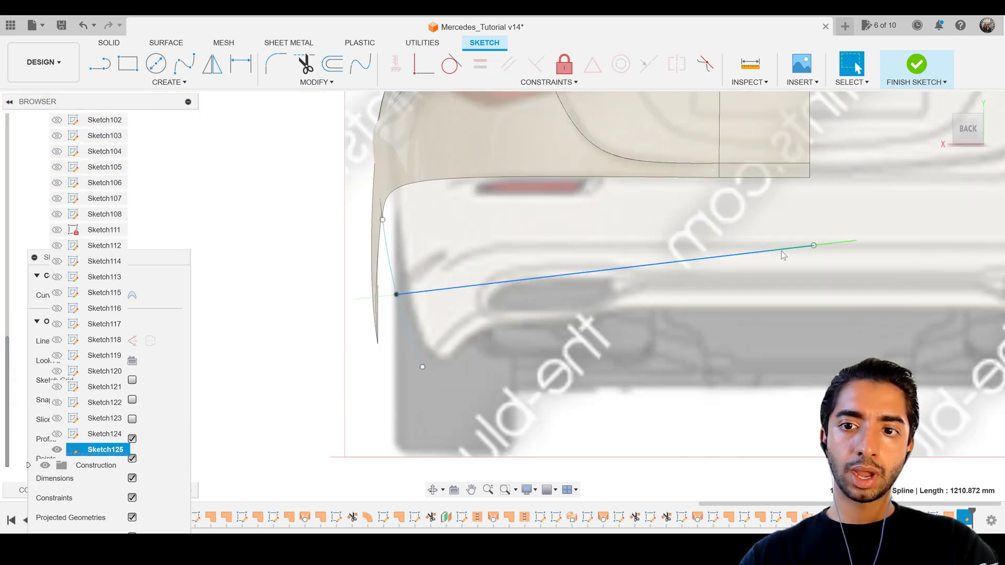
click(836, 244)
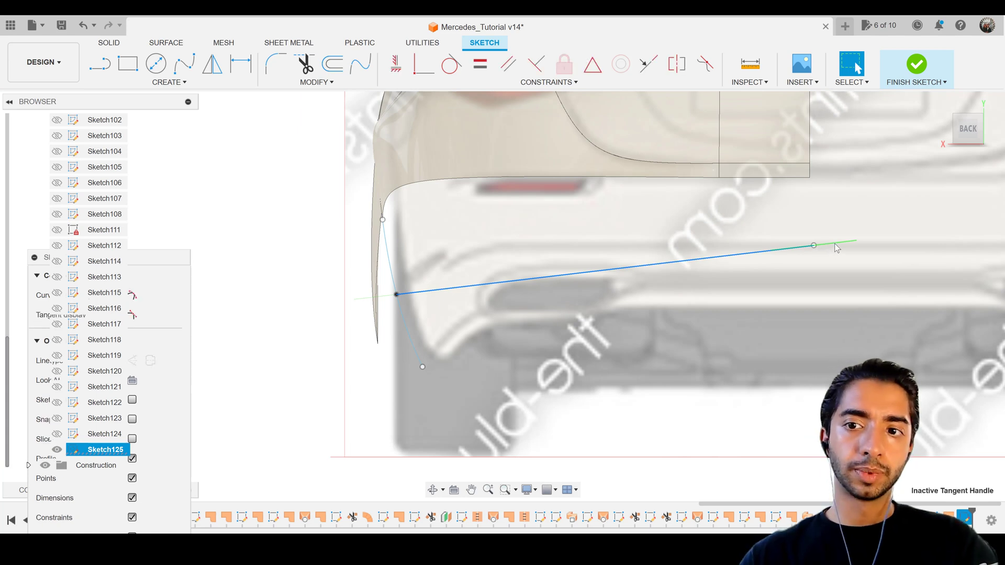
right_click(835, 245)
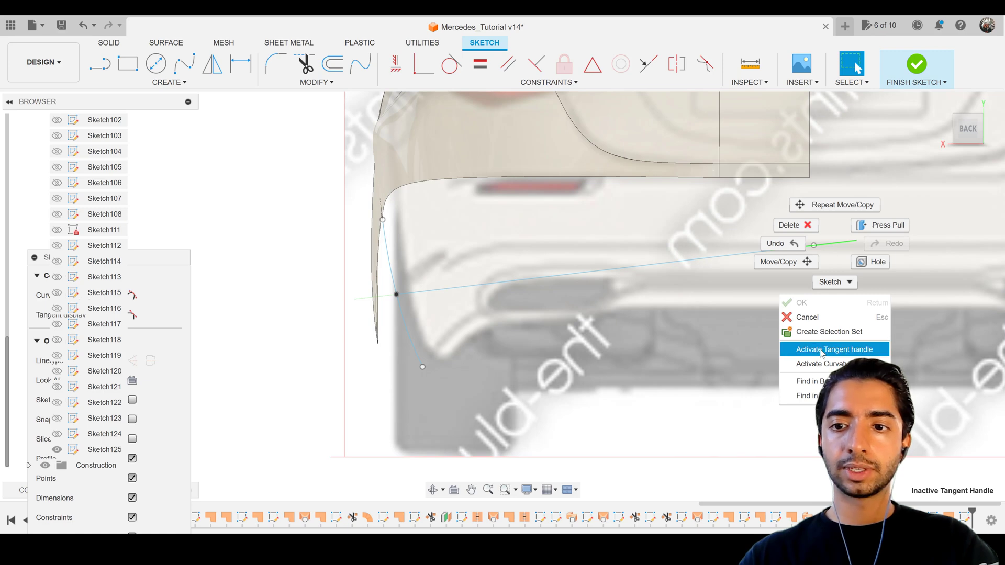
click(832, 348)
Raise the spline's rear tangent handle in back view until it is level with the end point.
click(771, 251)
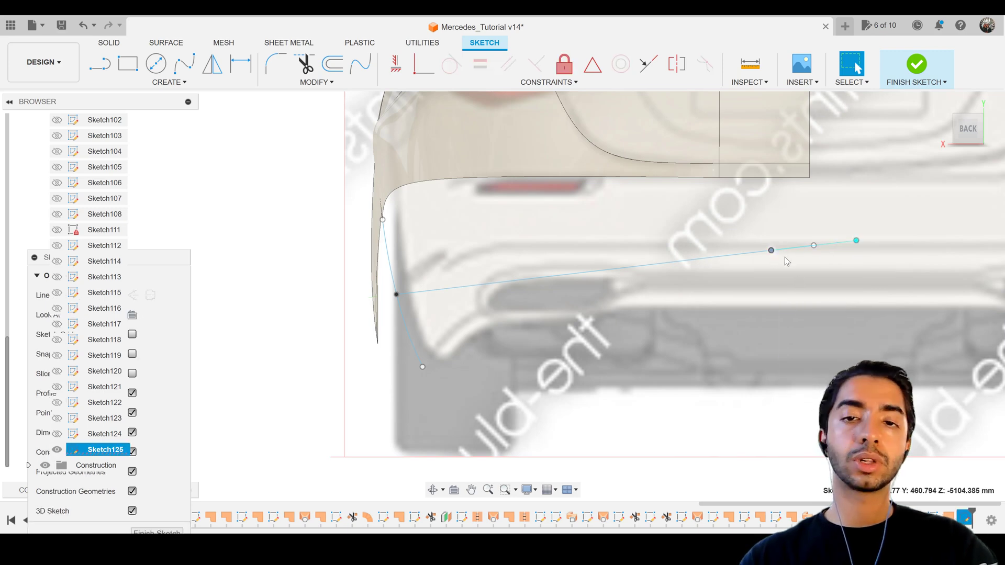
key(m)
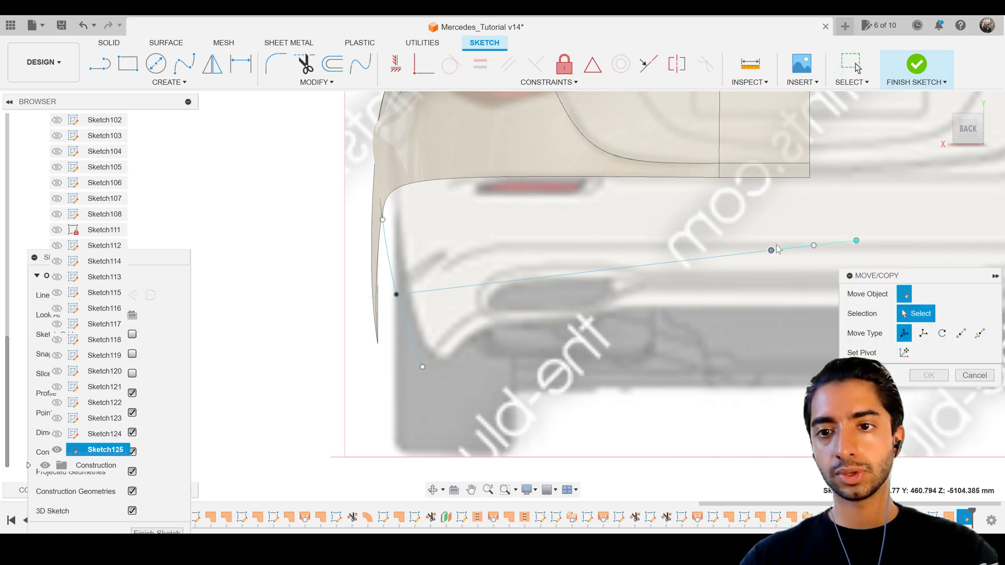
drag(757, 234, 753, 229)
key(Return)
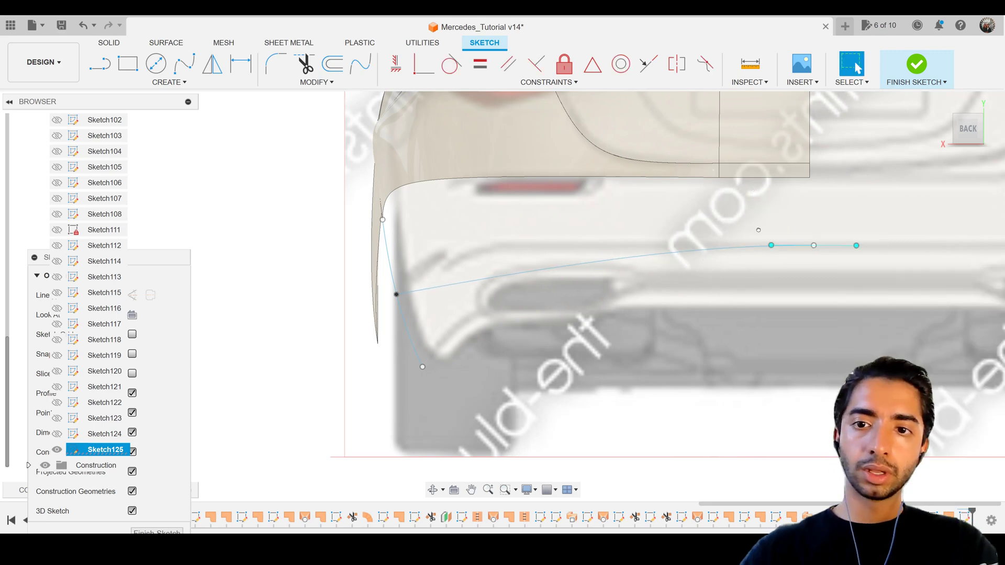
Activate the tangent handle at the bumper spline's wheel-arch end and move it 29.165 mm up and 62.413 mm outward in back view.
click(422, 293)
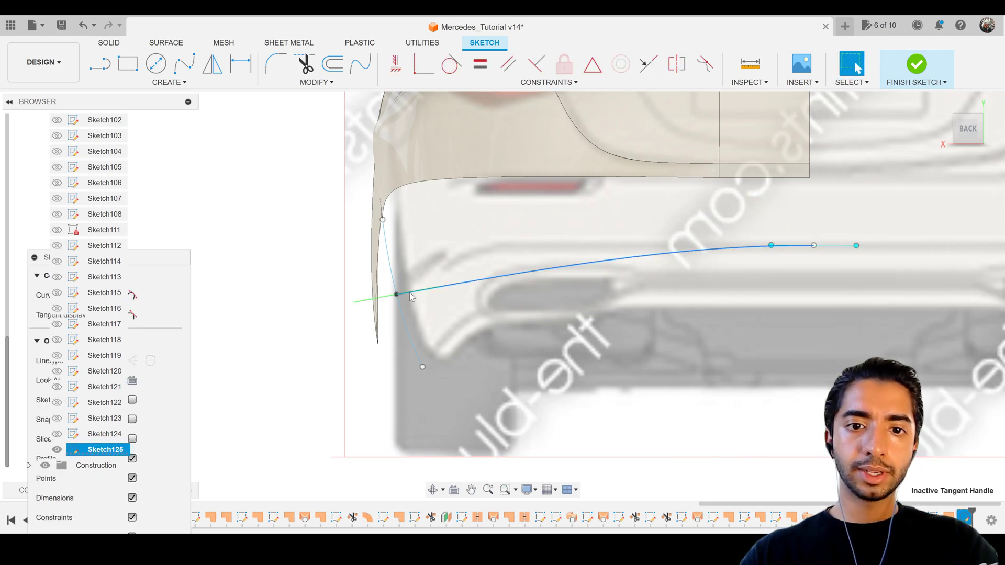
right_click(396, 294)
click(413, 398)
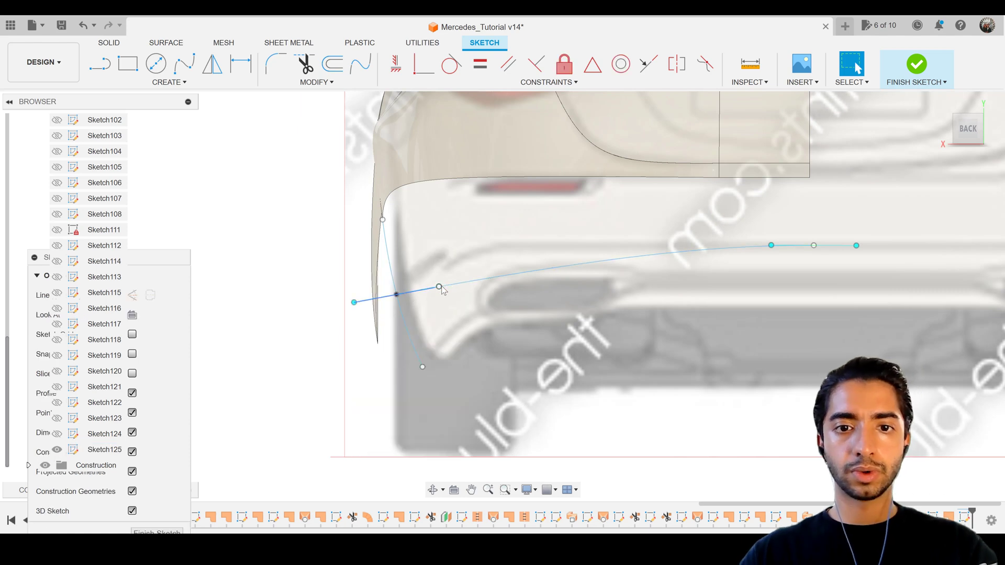
key(m)
click(438, 286)
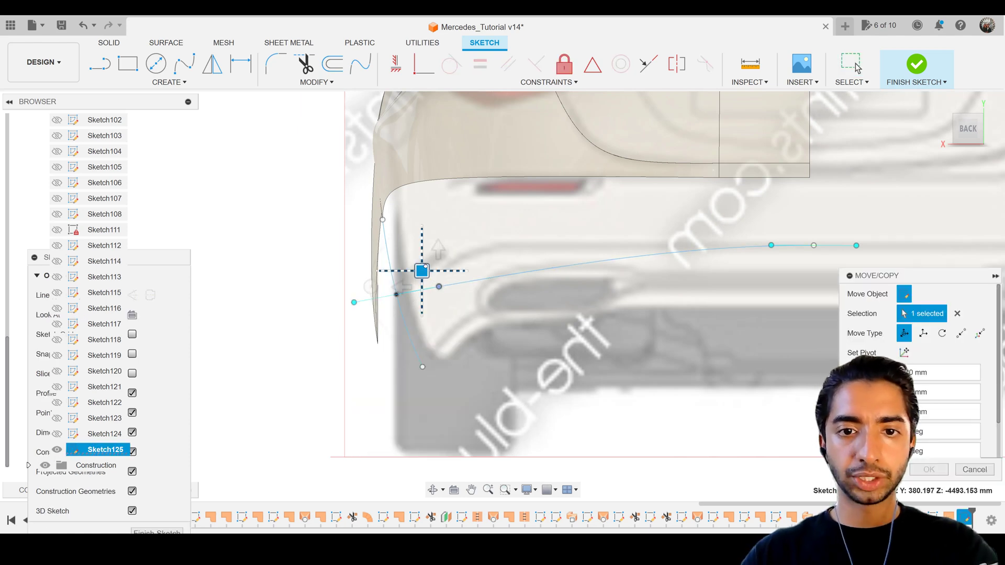
drag(419, 269, 397, 260)
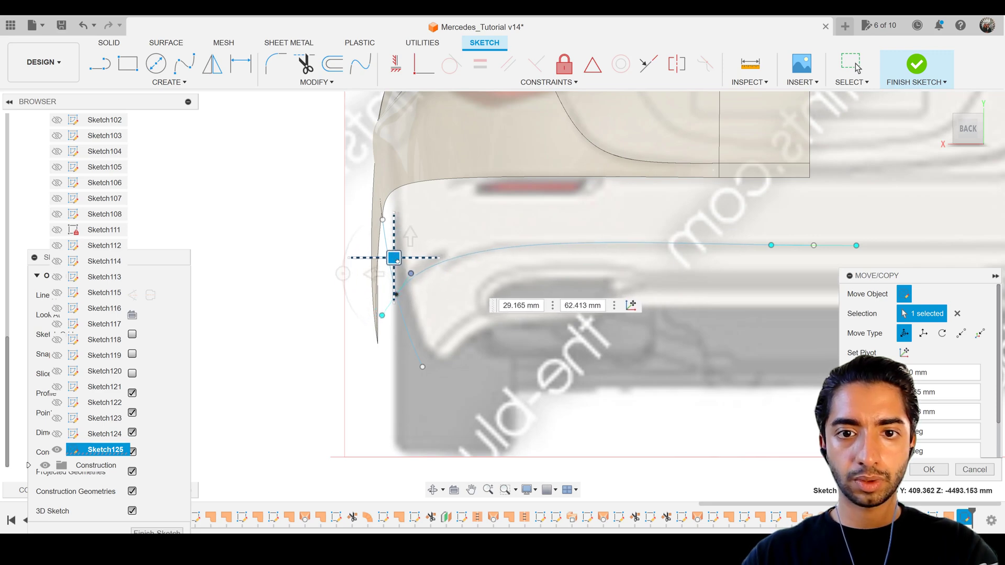
key(Return)
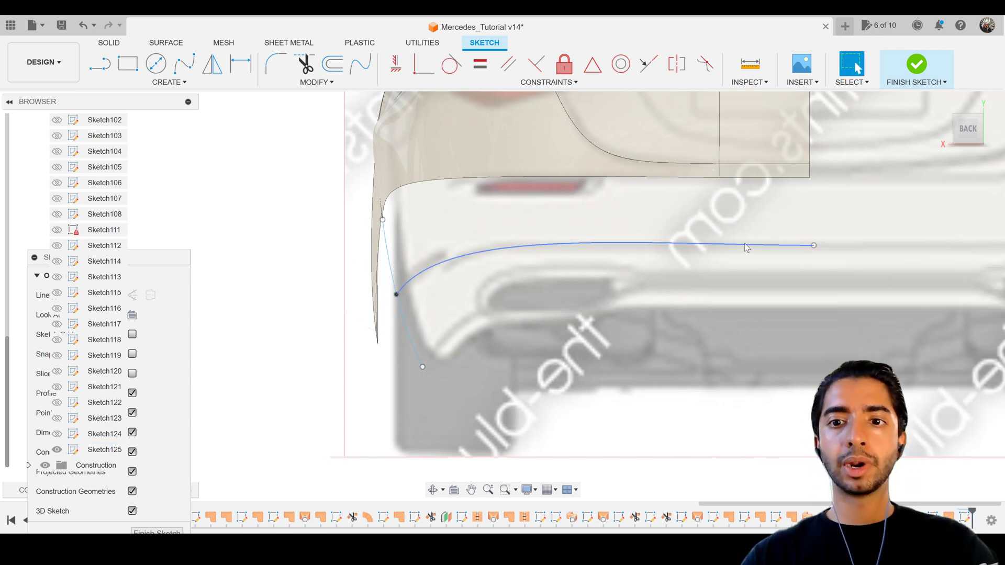
Lower the wheel-arch tangent handle 34.414 mm and shift it 2.333 mm forward in right view, following the blueprint's bumper crease.
click(948, 131)
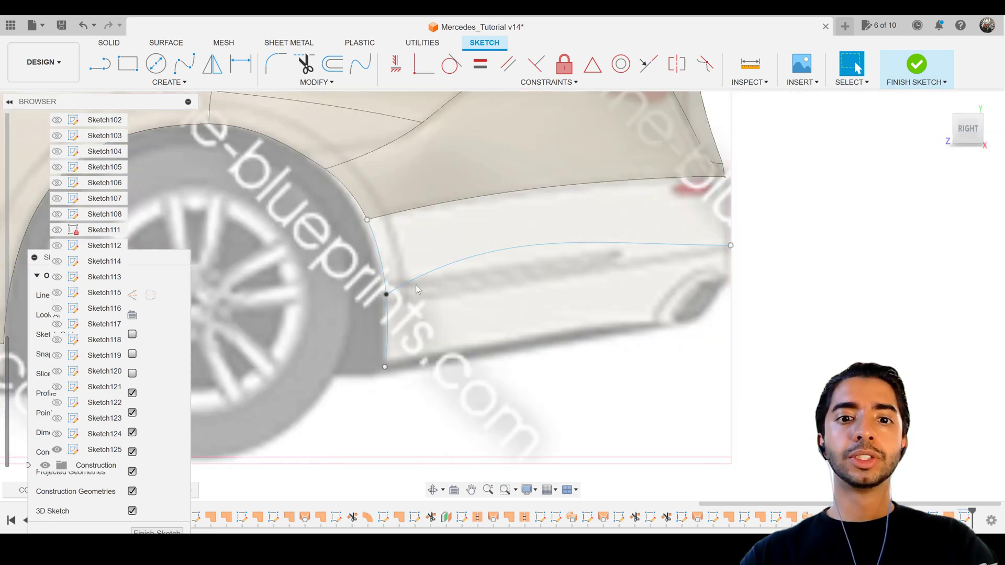
click(985, 130)
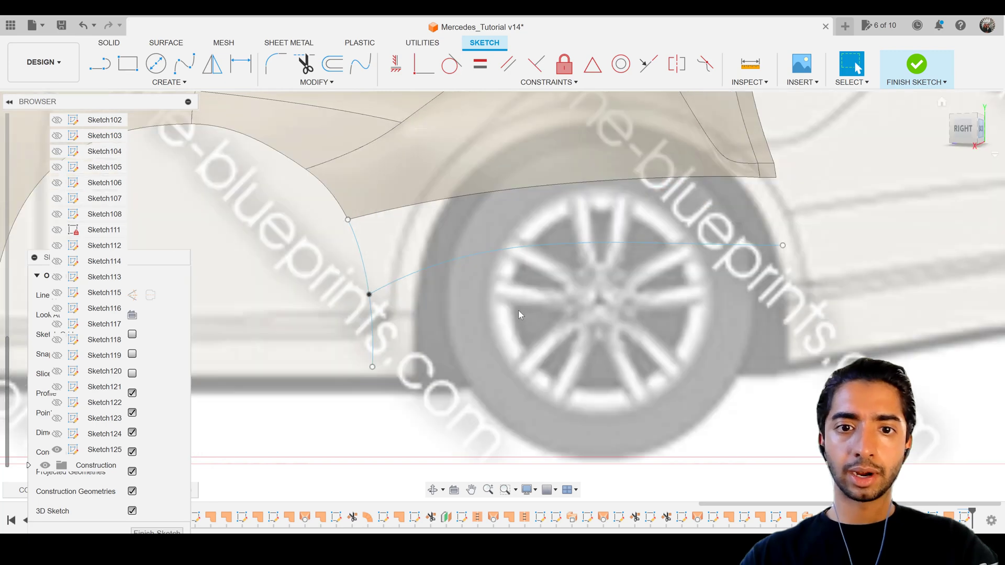
click(400, 291)
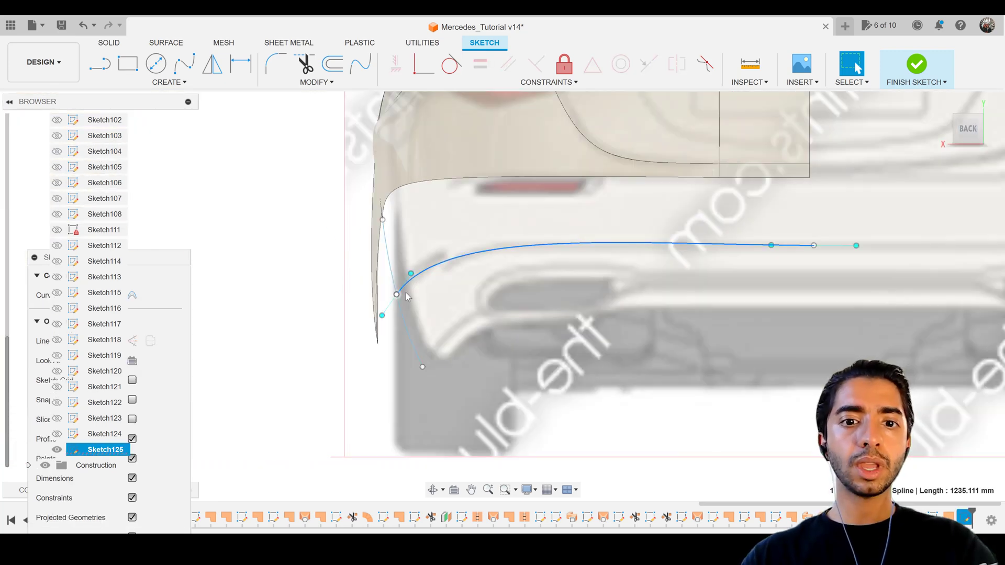
click(943, 135)
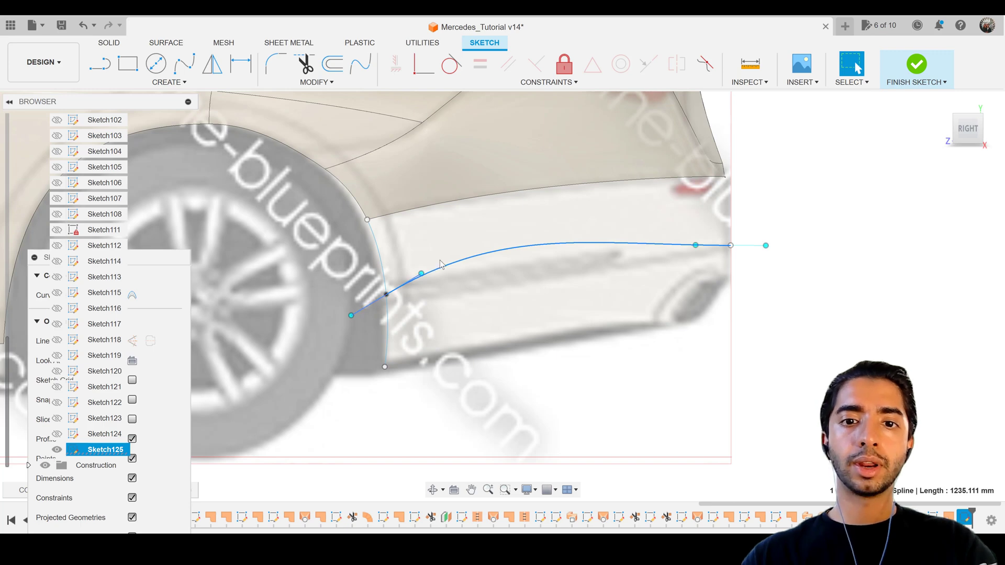
click(538, 333)
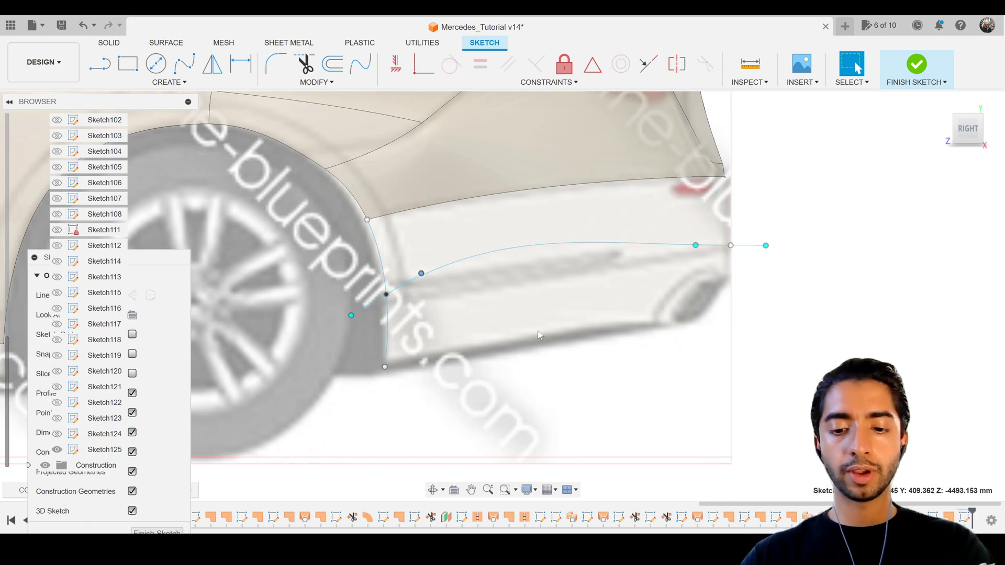
click(421, 273)
key(m)
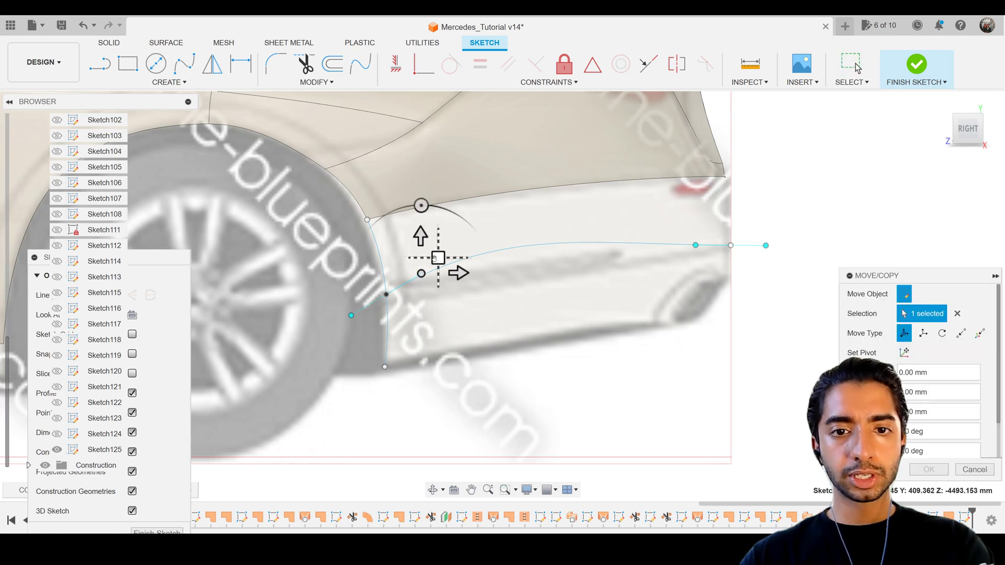
drag(438, 258, 437, 273)
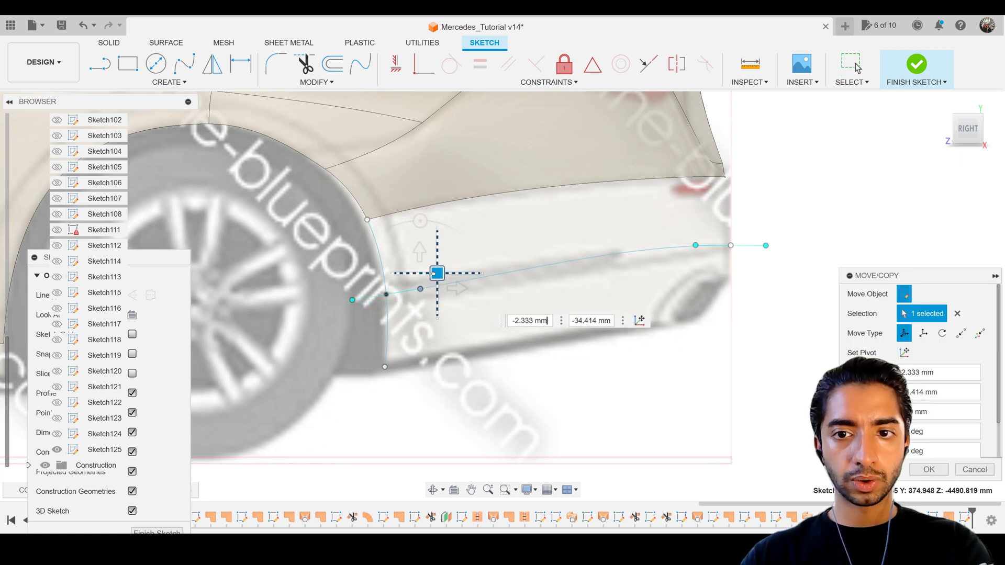
Lower the bumper spline's rear tangent handle 7.583 mm and shift it 1.75 mm forward in right view.
click(696, 245)
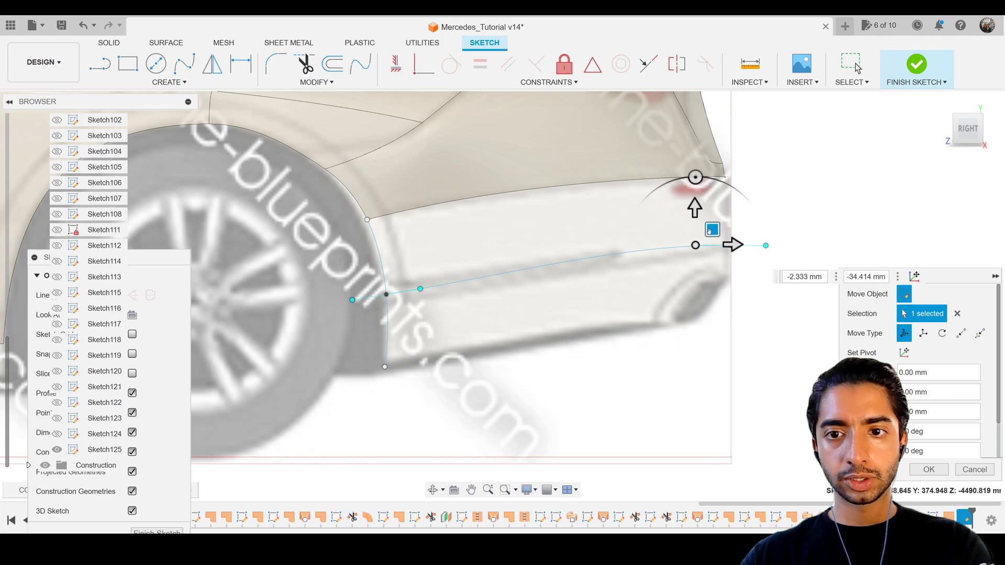
drag(709, 233, 710, 234)
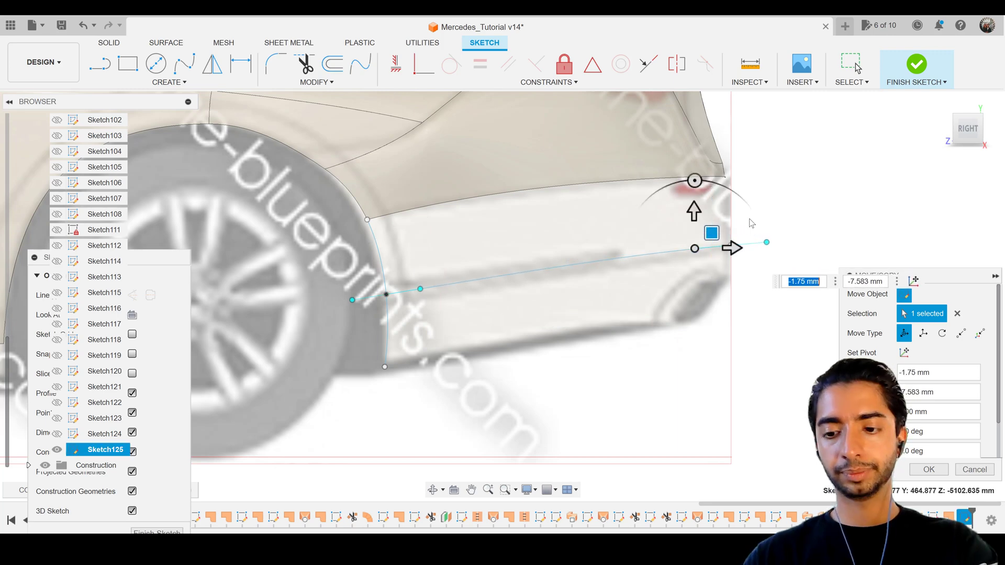
key(Return)
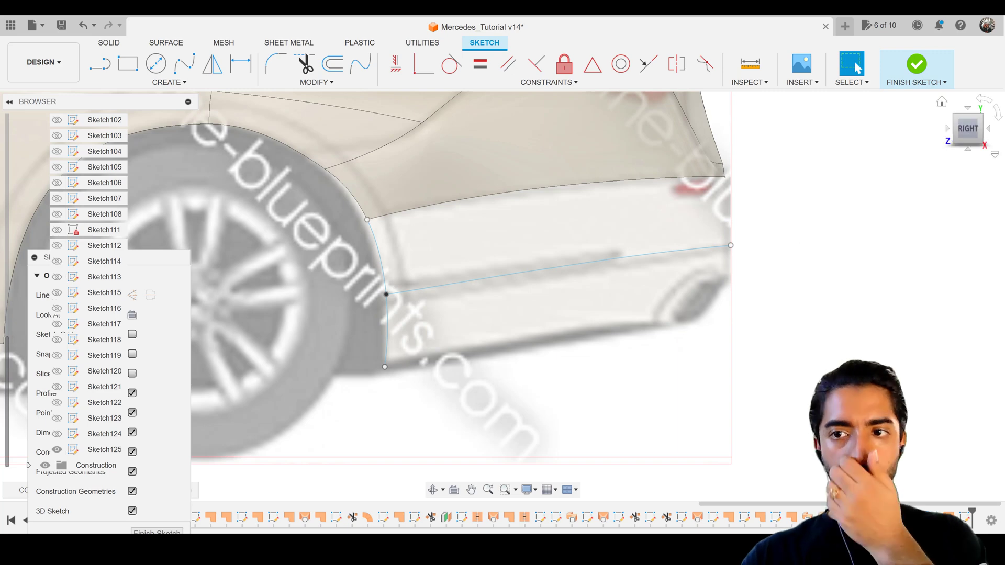
Move the wheel-arch tangent handle 23.915 mm up and 34.414 mm outward in back view and check the curve in right view.
click(990, 133)
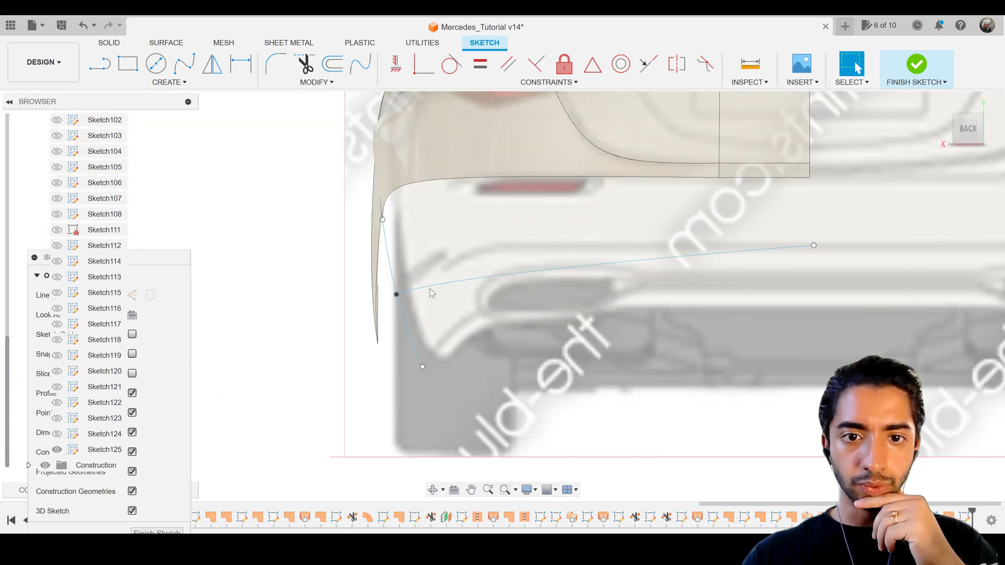
click(431, 293)
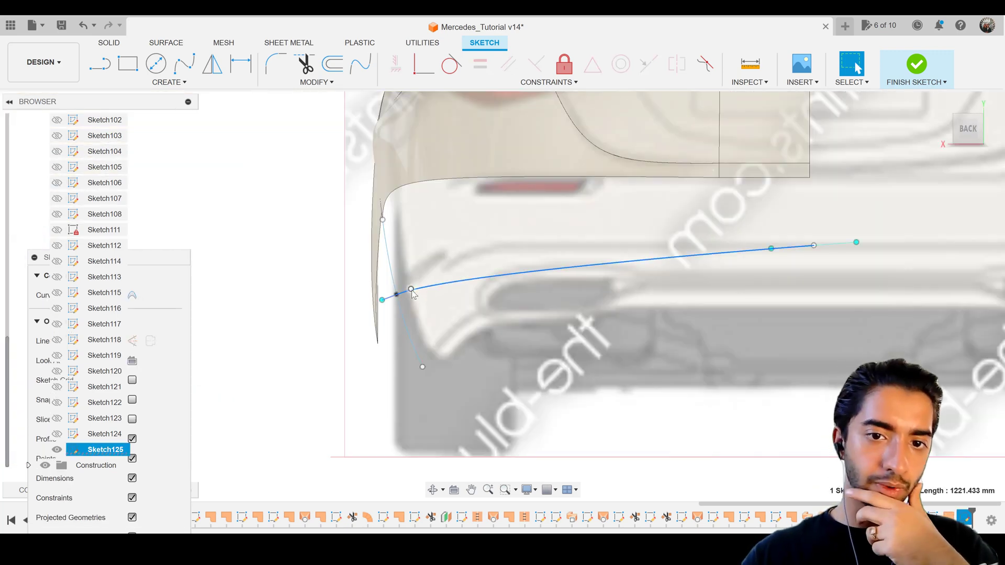
click(412, 289)
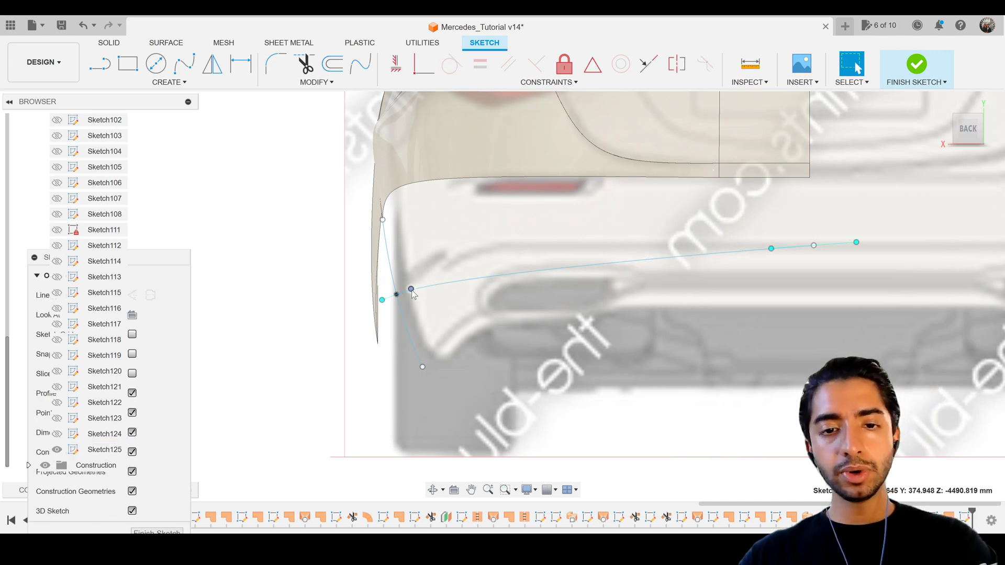
key(m)
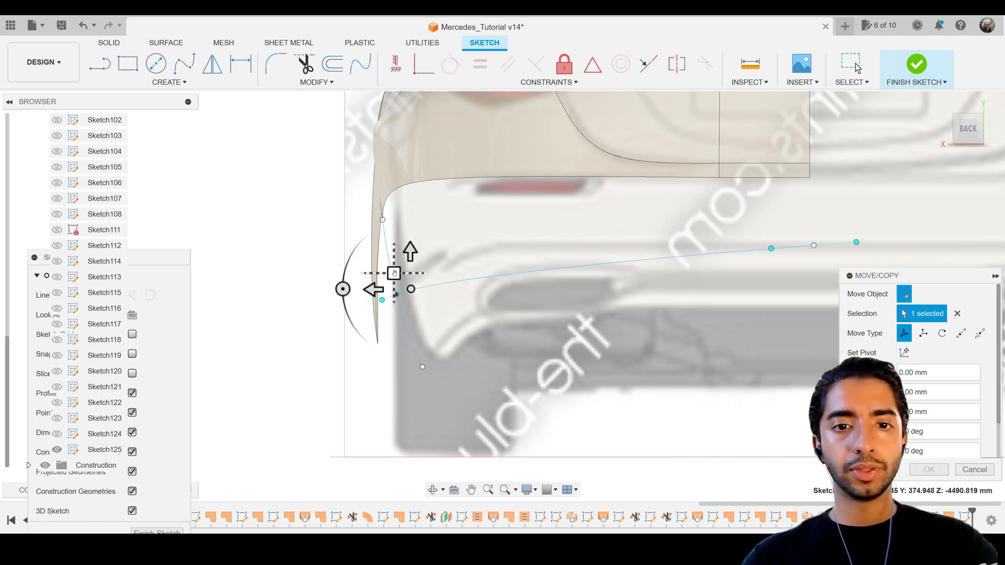
click(394, 273)
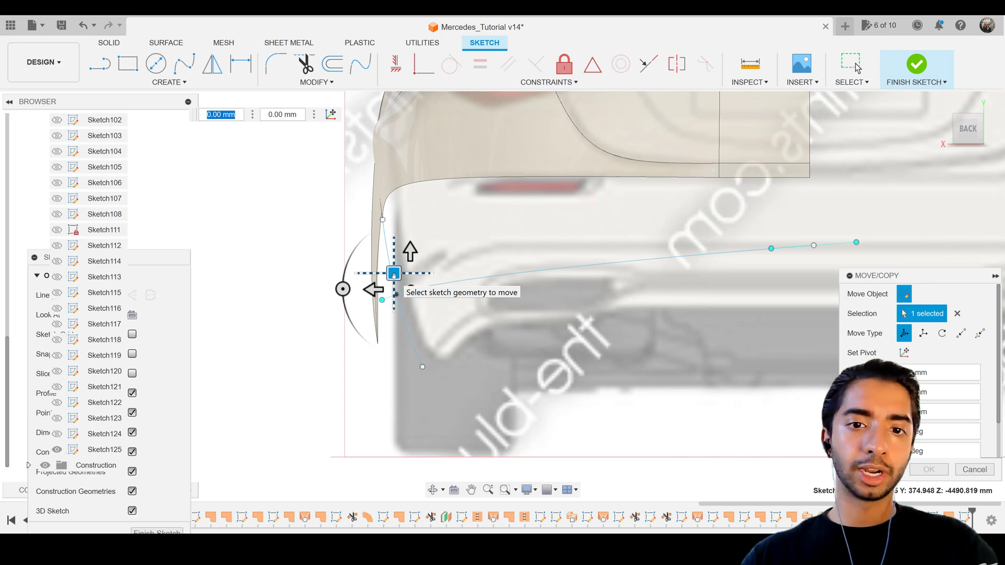
drag(393, 275, 379, 263)
click(945, 131)
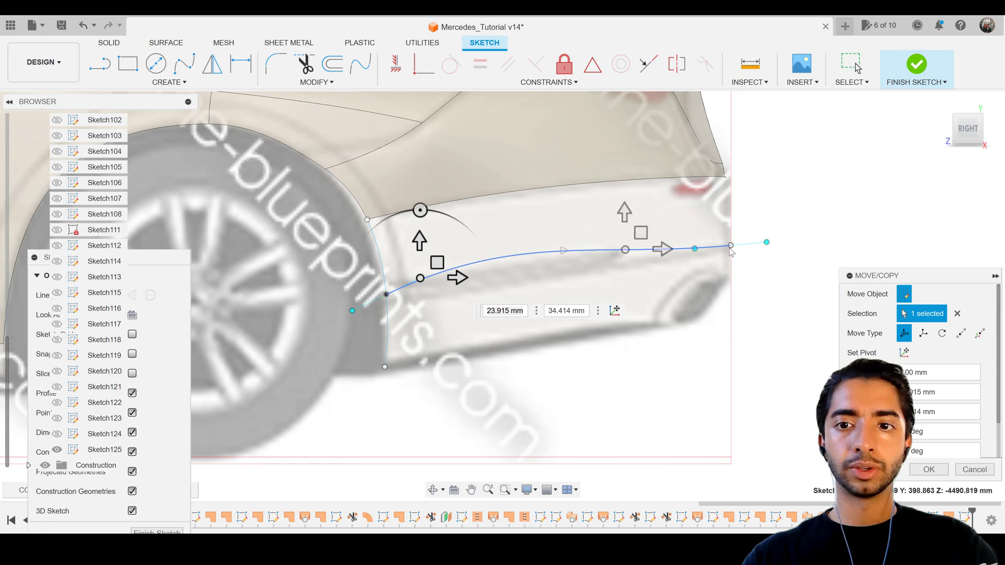
Move the bumper spline's rear tangent handle 8.166 mm up and 124.242 mm outward in back view.
click(989, 129)
click(772, 249)
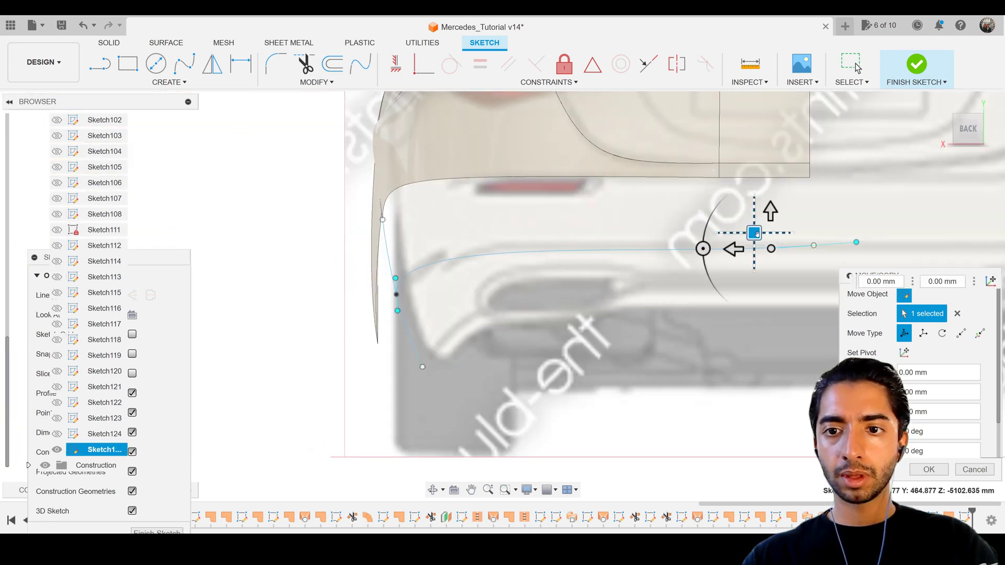
drag(738, 225, 698, 229)
In right view, move the wheel-arch tangent handle 21.582 mm down and 4.083 mm forward, and lower the rear handle 9.916 mm.
click(989, 135)
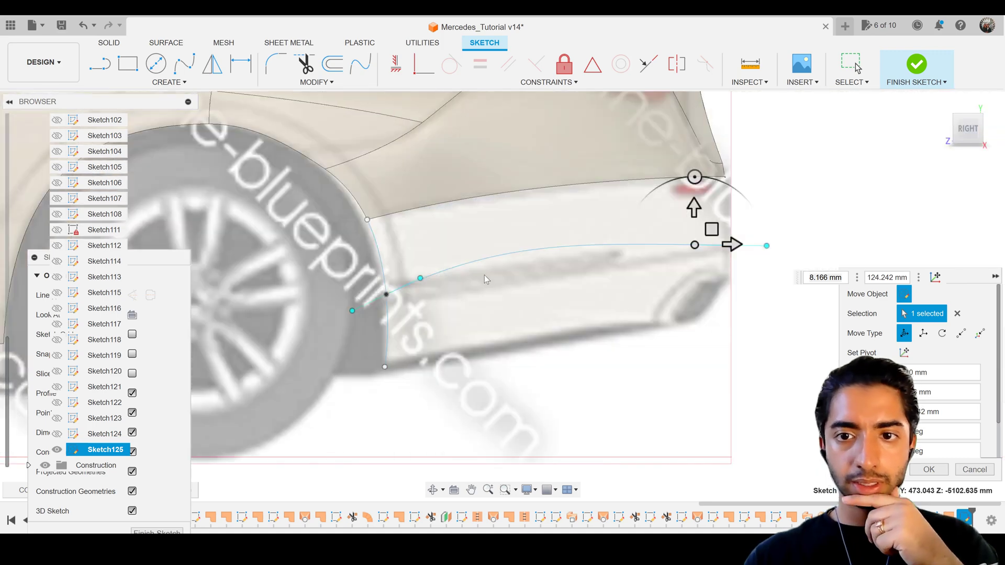
click(420, 278)
drag(437, 262, 435, 272)
click(694, 246)
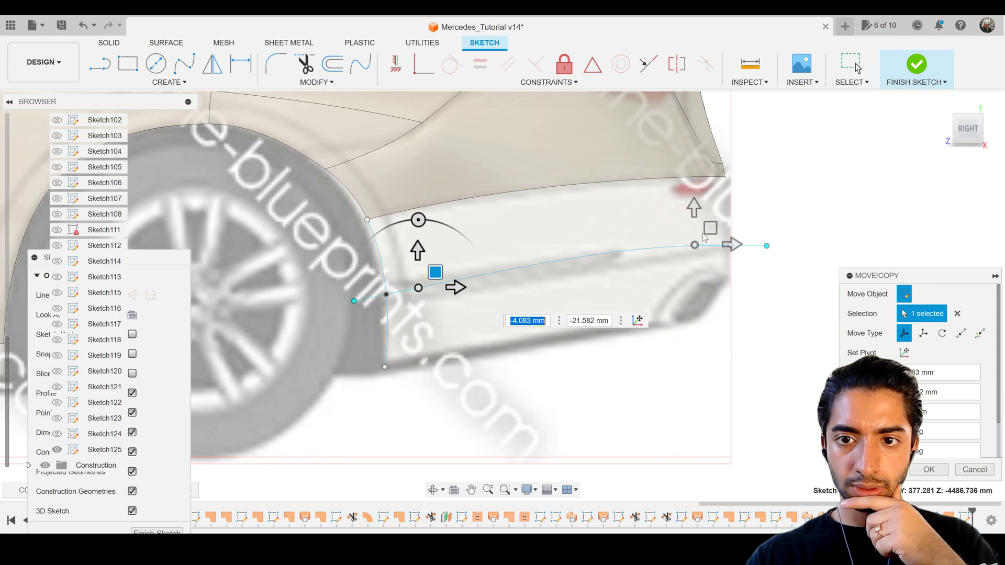
drag(711, 229, 711, 233)
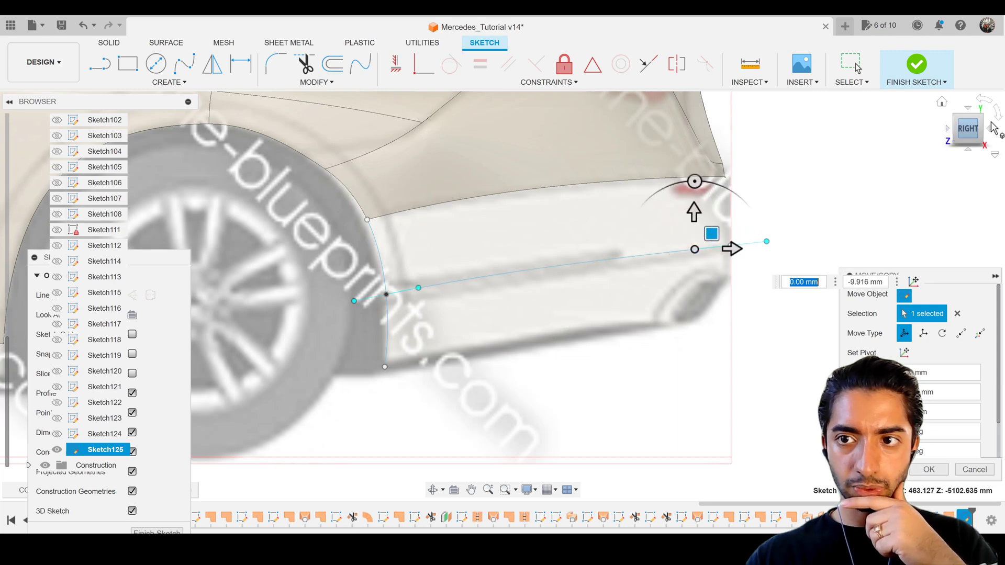
Raise the rear tangent handle 13.416 mm and move it 62.413 mm outward in back view.
click(994, 129)
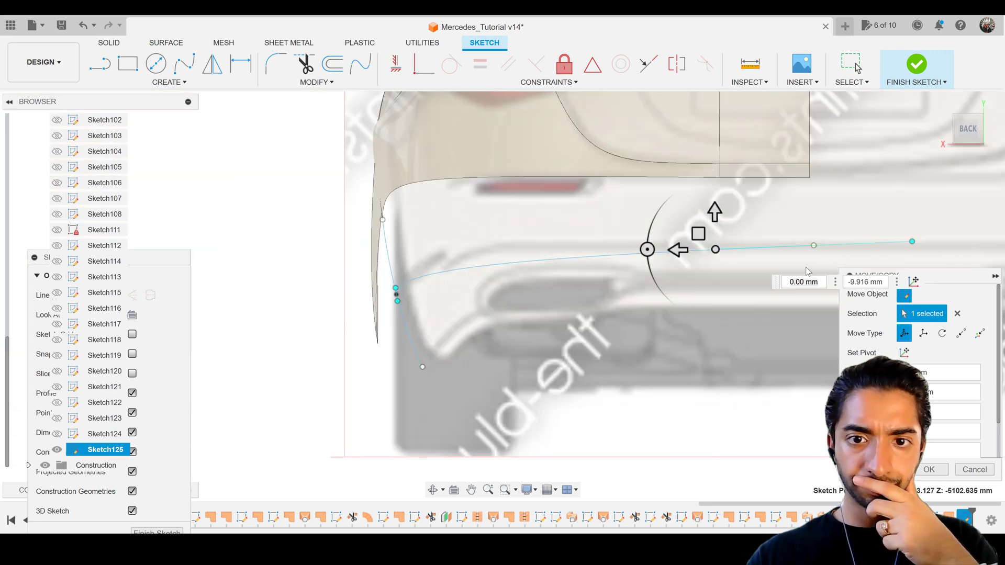
drag(698, 235, 672, 230)
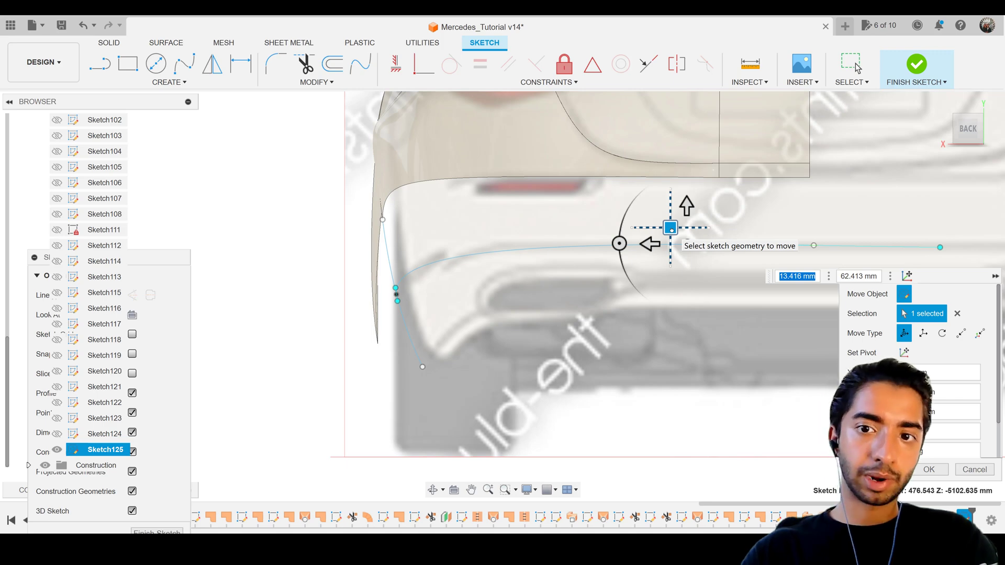
mouse_move(400, 295)
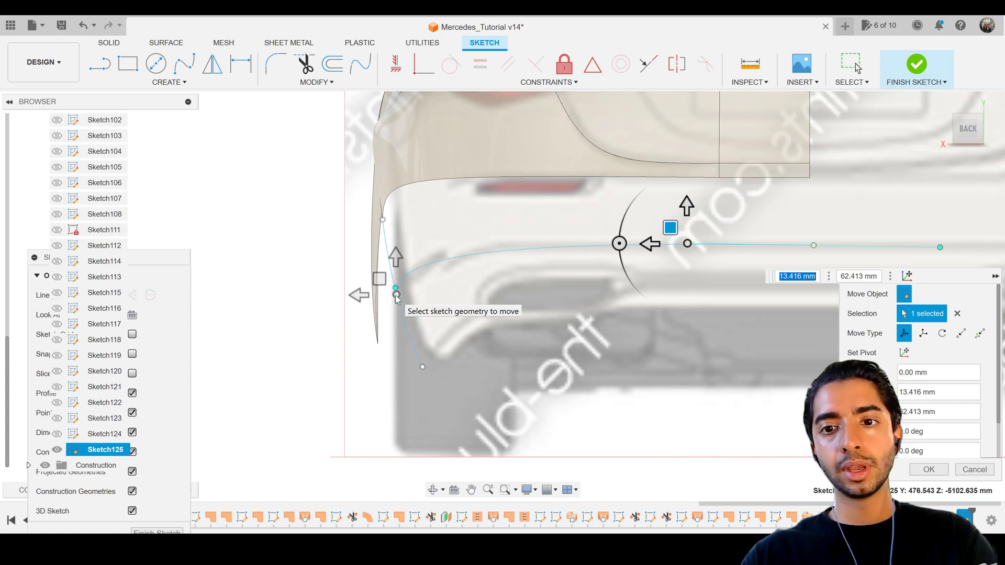
Lower the rear tangent handle 9.333 mm and shift it 1.75 mm forward in right view to match the bumper crease.
click(947, 129)
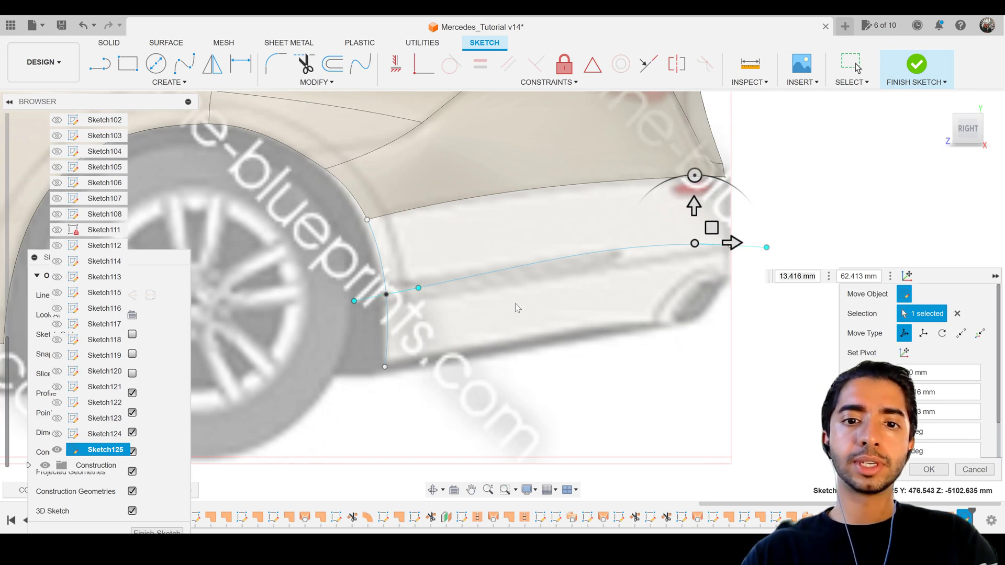
click(711, 228)
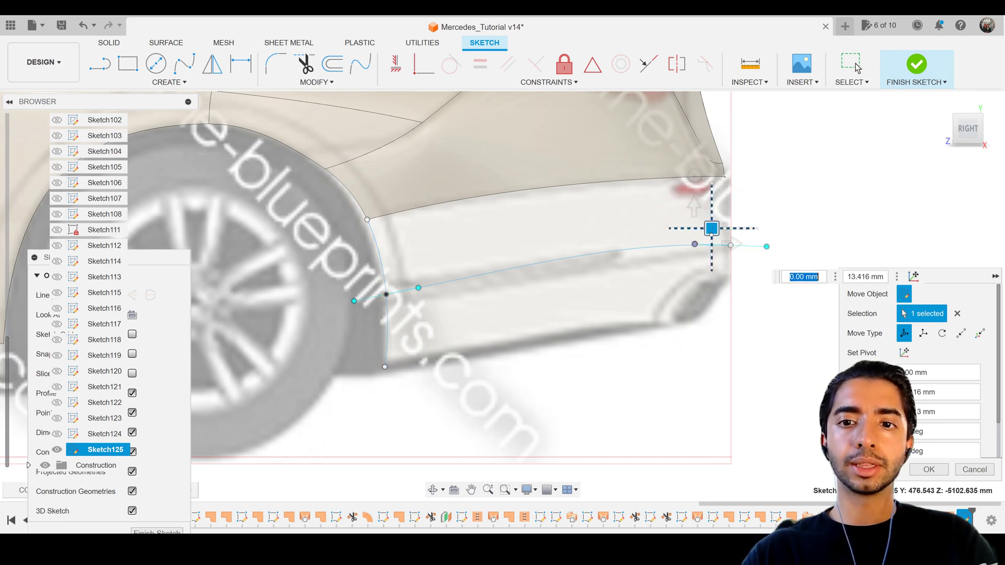
drag(712, 229, 710, 233)
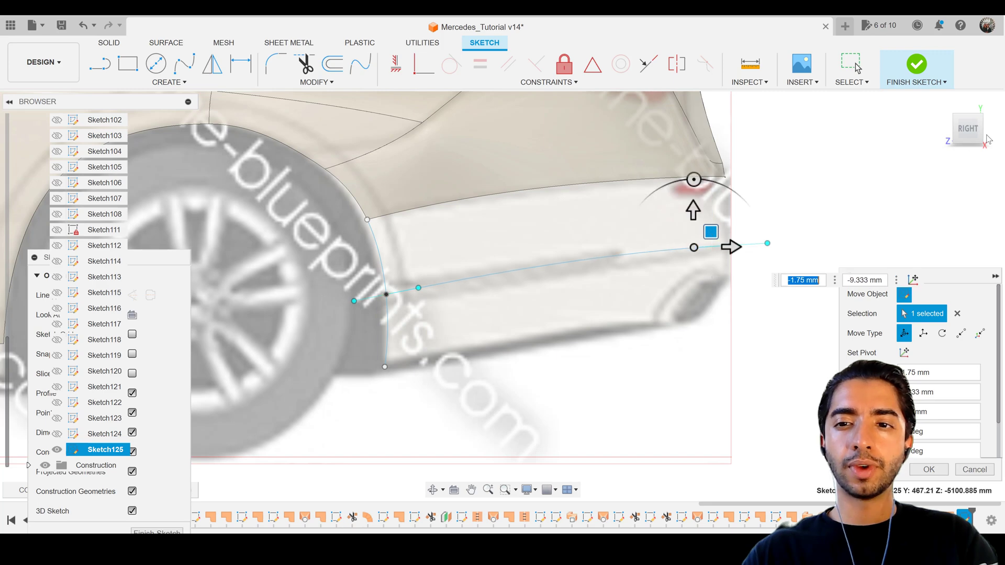
shift+middle_drag(765, 312, 754, 312)
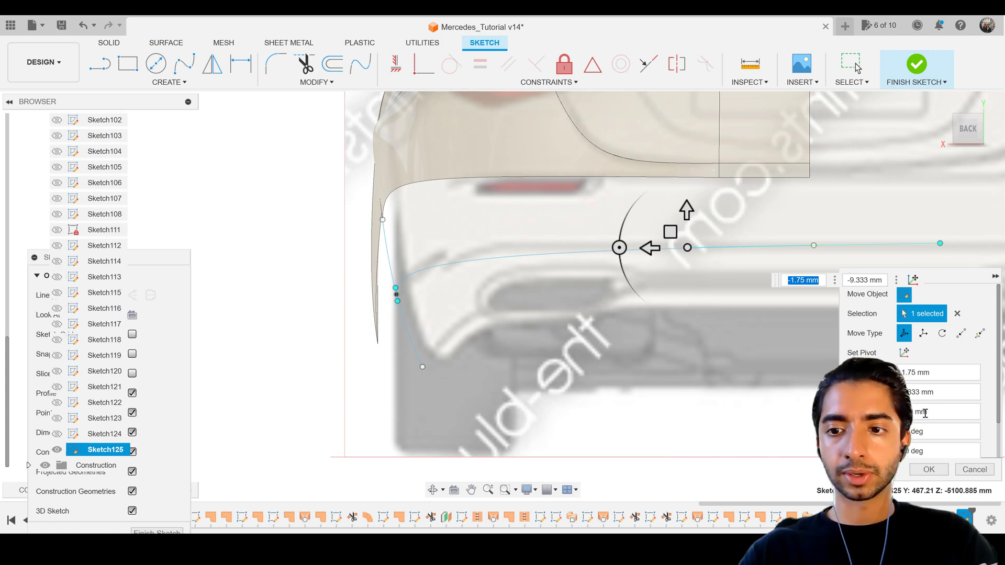
key(Return)
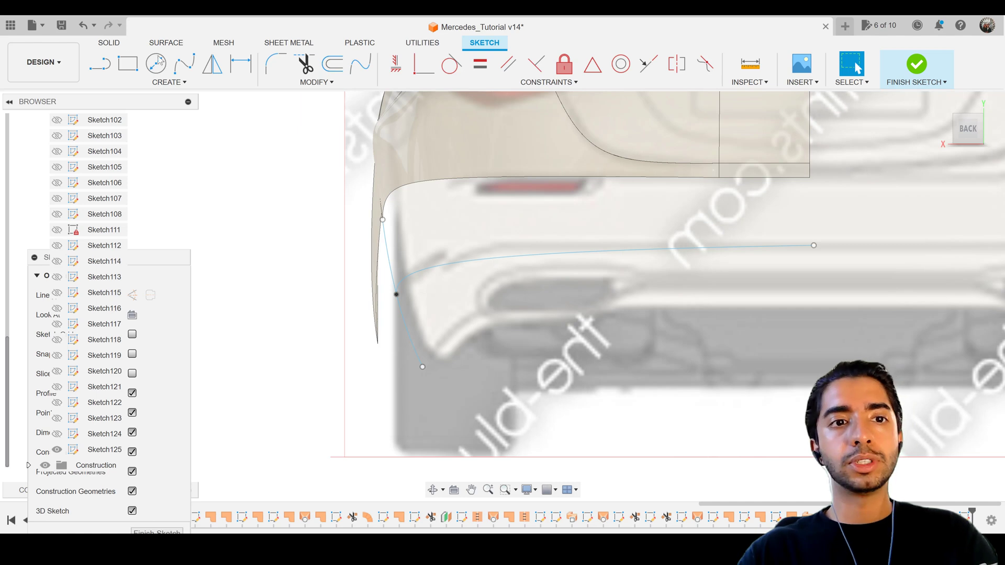
Constrain the tangent handle at the rear centre end of the bumper crease spline to horizontal in back view.
click(187, 64)
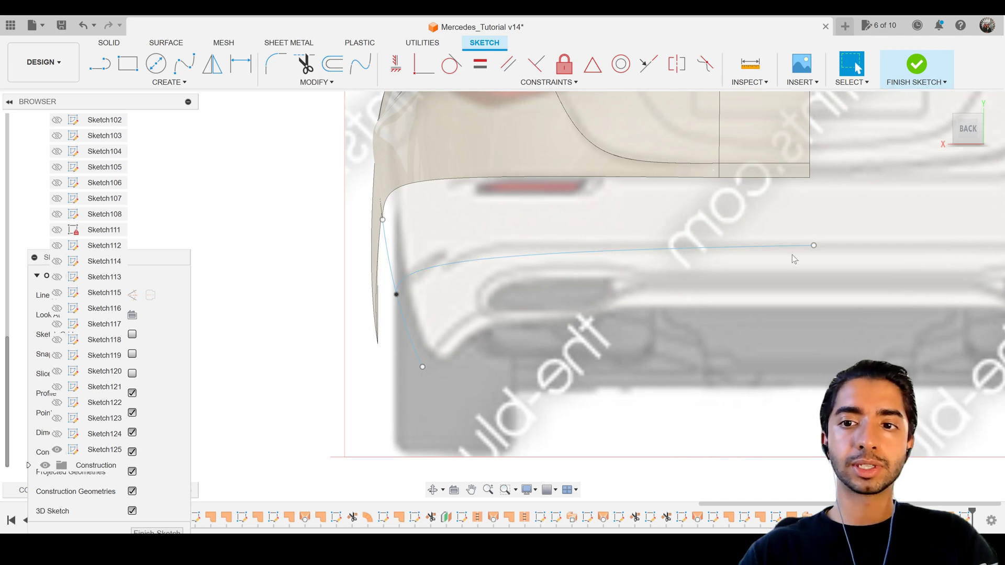
click(804, 246)
click(688, 247)
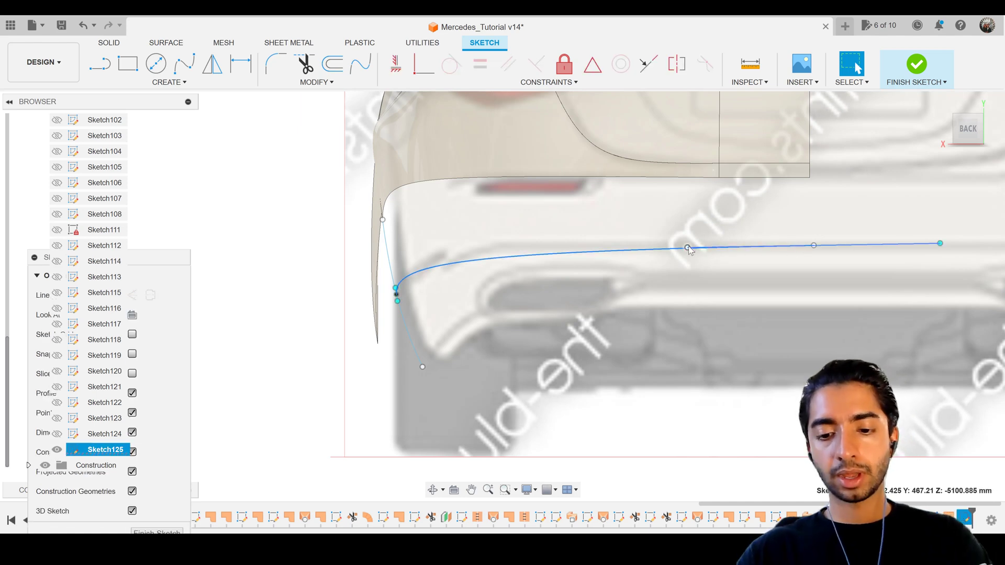
click(835, 246)
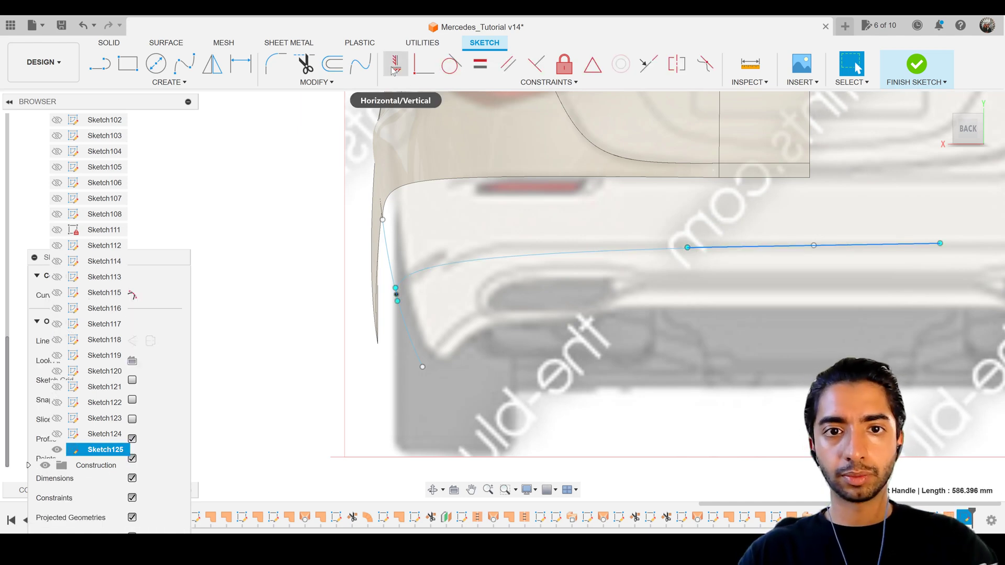
click(394, 65)
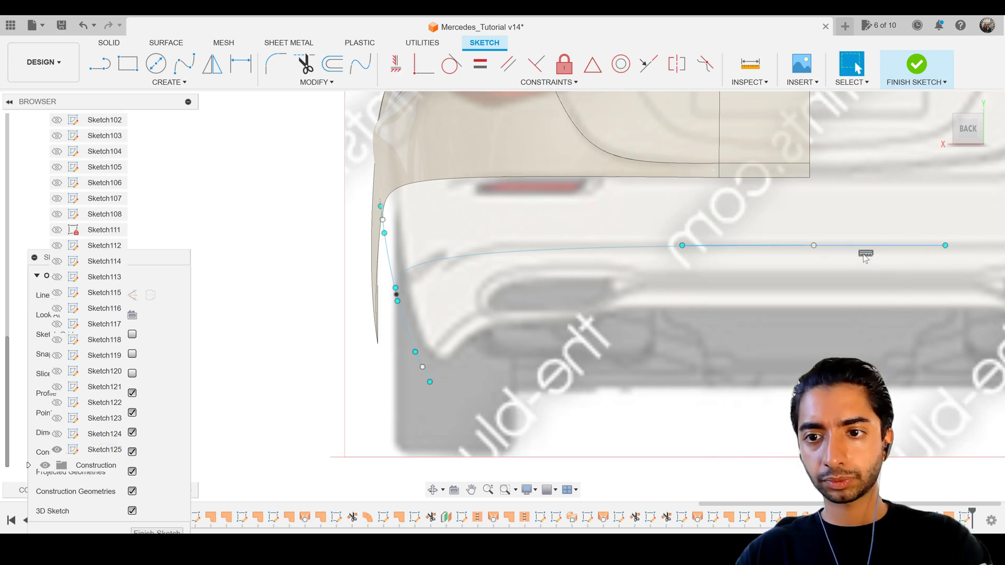
key(Escape)
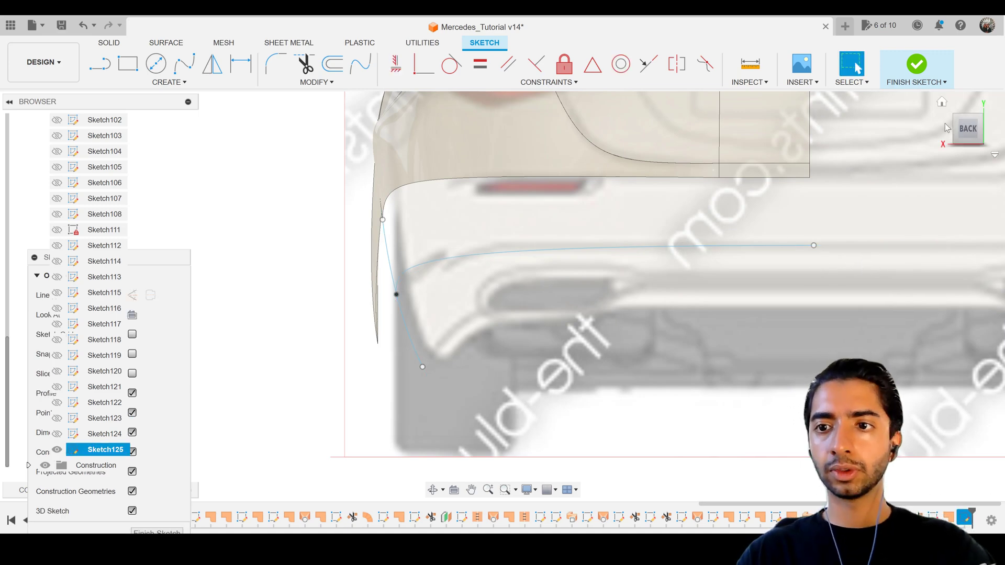
Draw a two-point fit spline from the crease's rear centre endpoint up to the lower corner of the rear surface, and save the design.
click(947, 128)
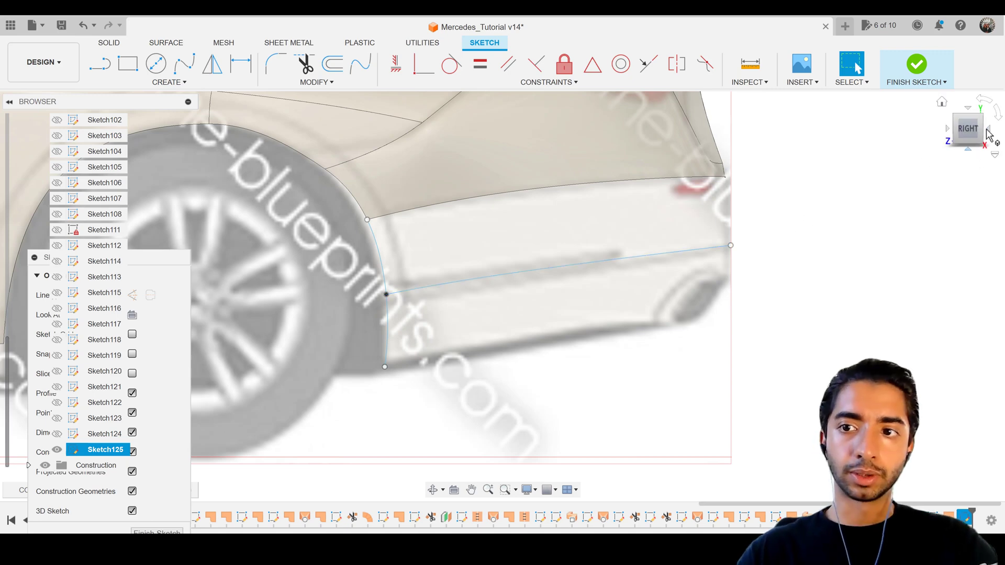
click(987, 130)
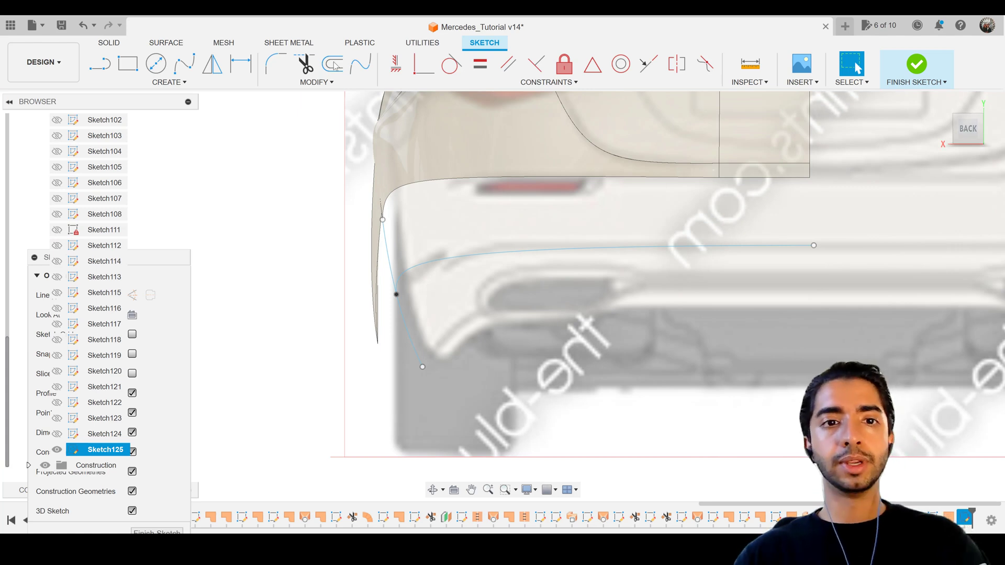
click(179, 72)
shift+scroll(822, 253, left, 5)
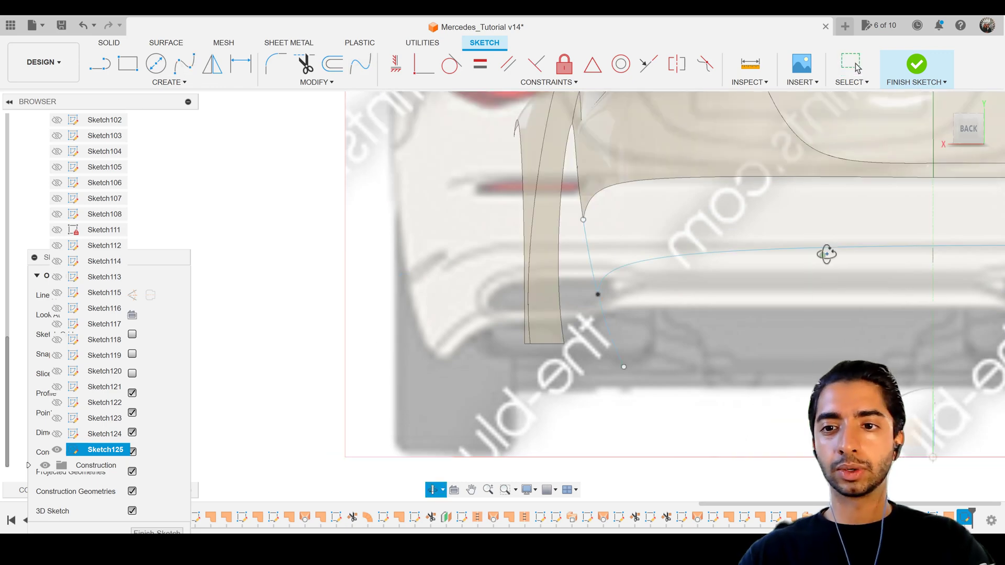
scroll(719, 215, right, 10)
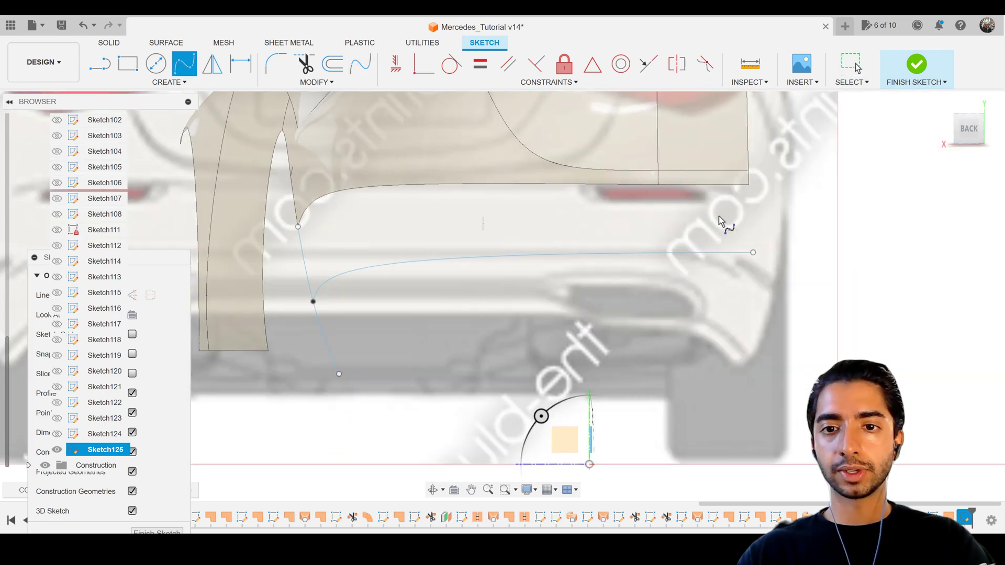
click(753, 251)
scroll(745, 186, up, 3)
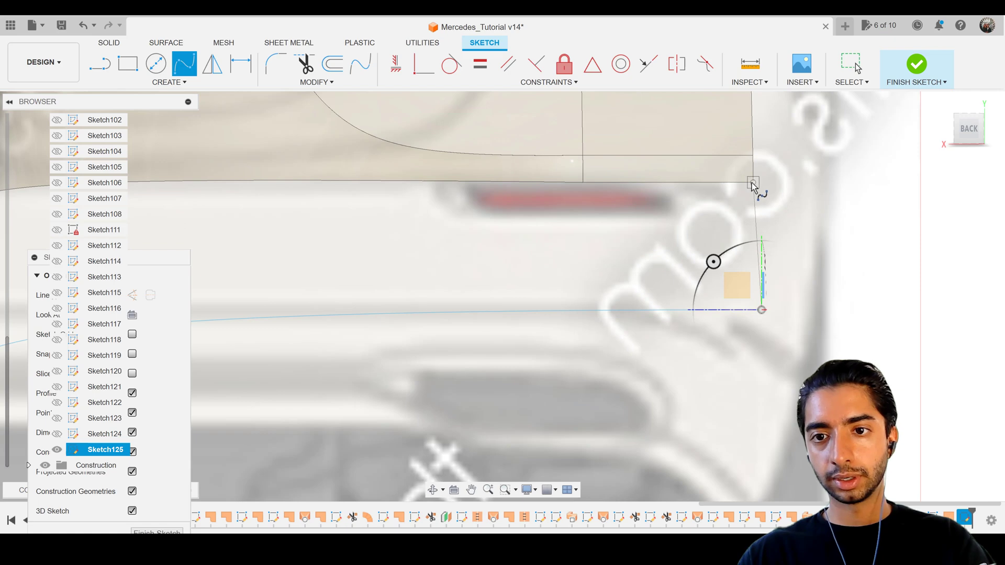
click(752, 182)
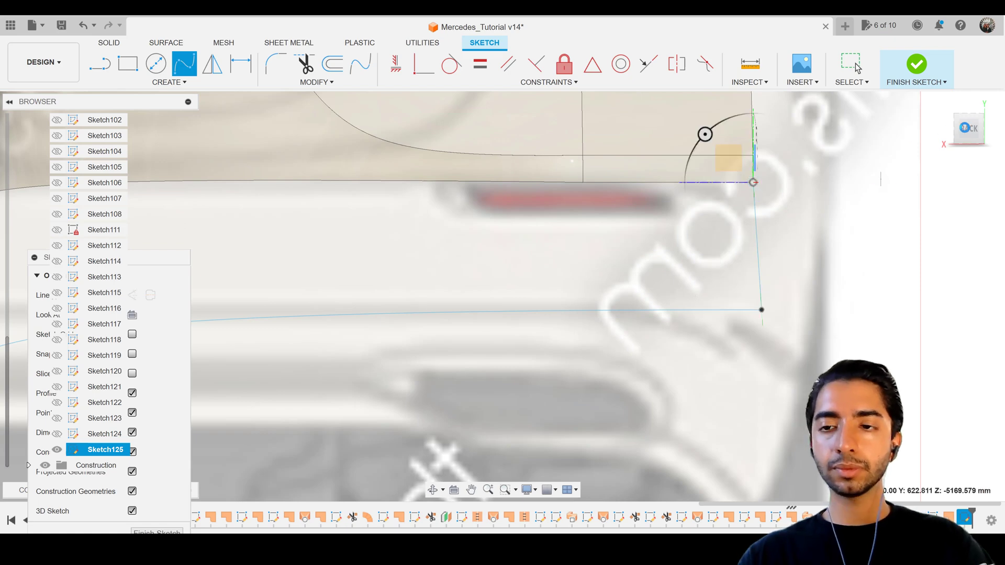
key(Escape)
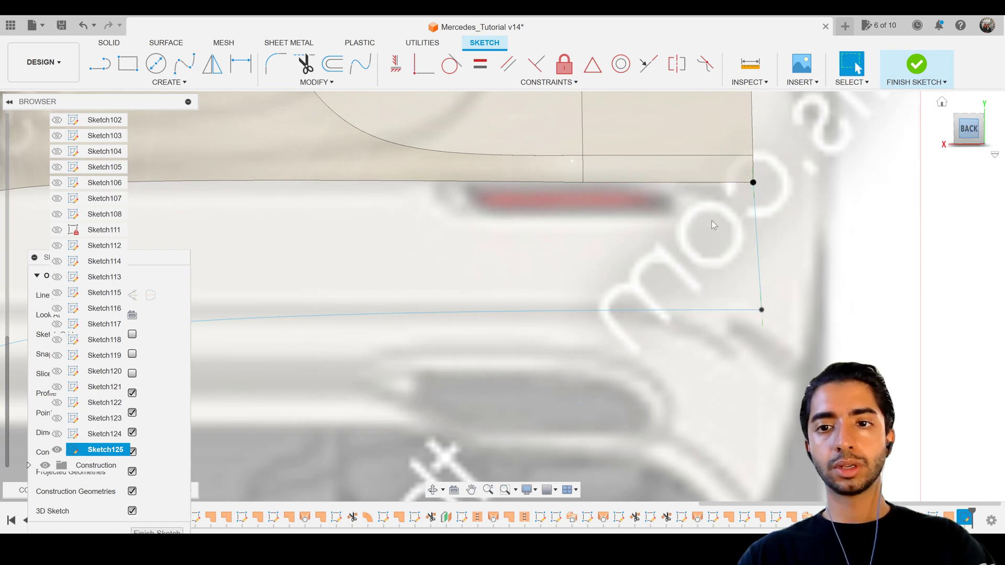
key(ctrl+s)
key(Return)
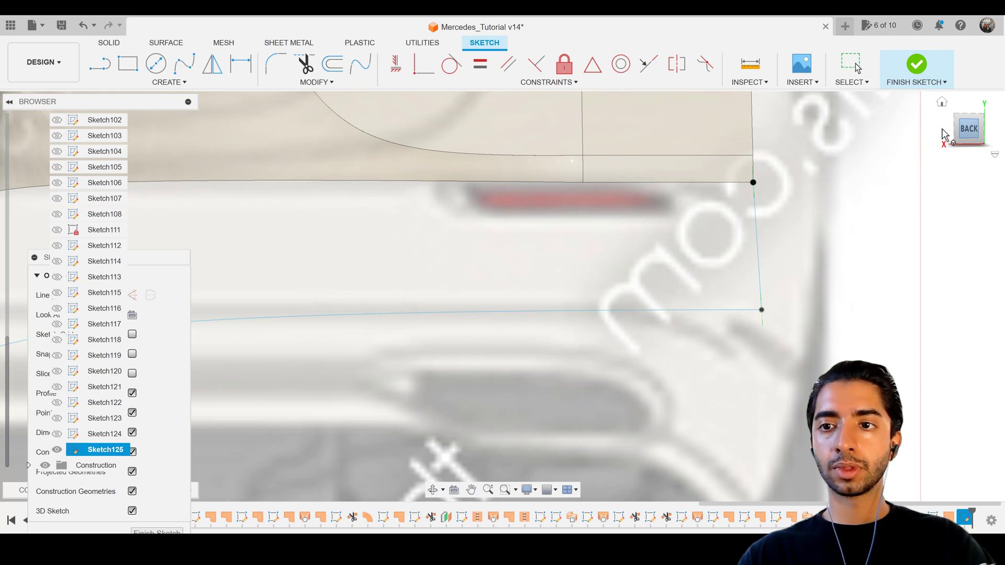
In right view, move the new rear spline's upper tangent handle 1.004 mm rearward and 1.758 mm up, and finish the sketch.
click(959, 134)
shift+middle_drag(816, 260, 850, 263)
click(917, 198)
scroll(918, 199, up, 2)
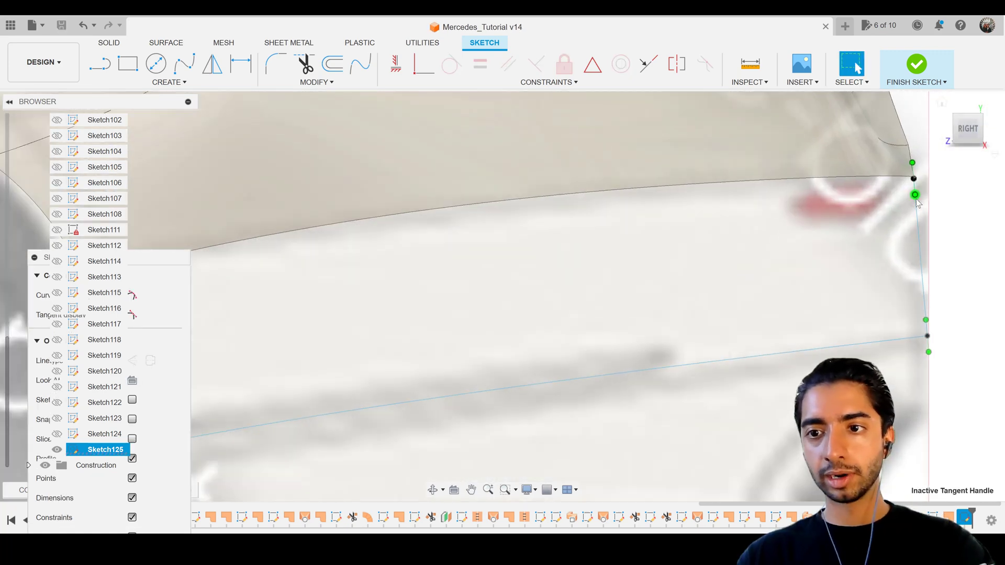
middle_drag(845, 202, 599, 190)
key(m)
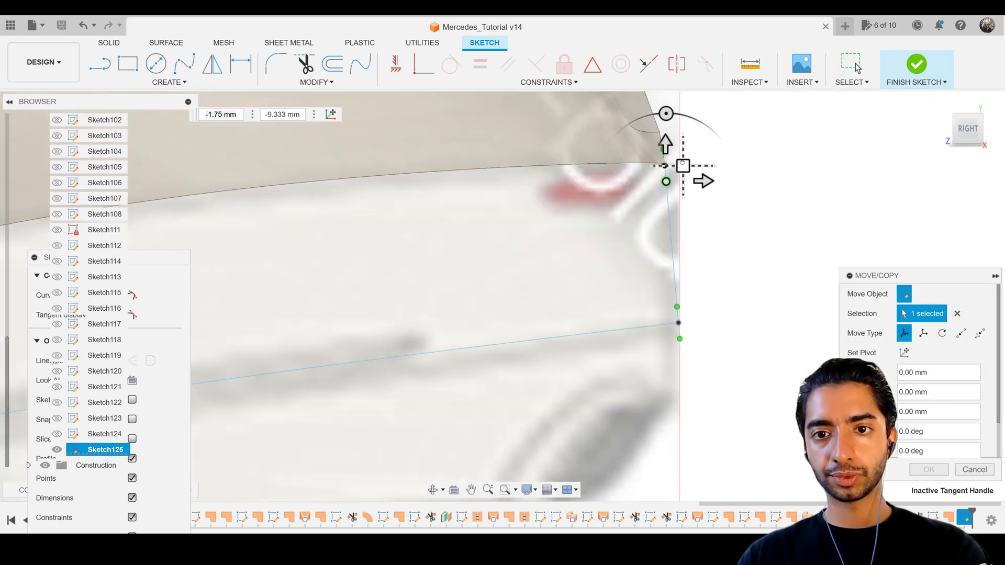
drag(682, 166, 683, 163)
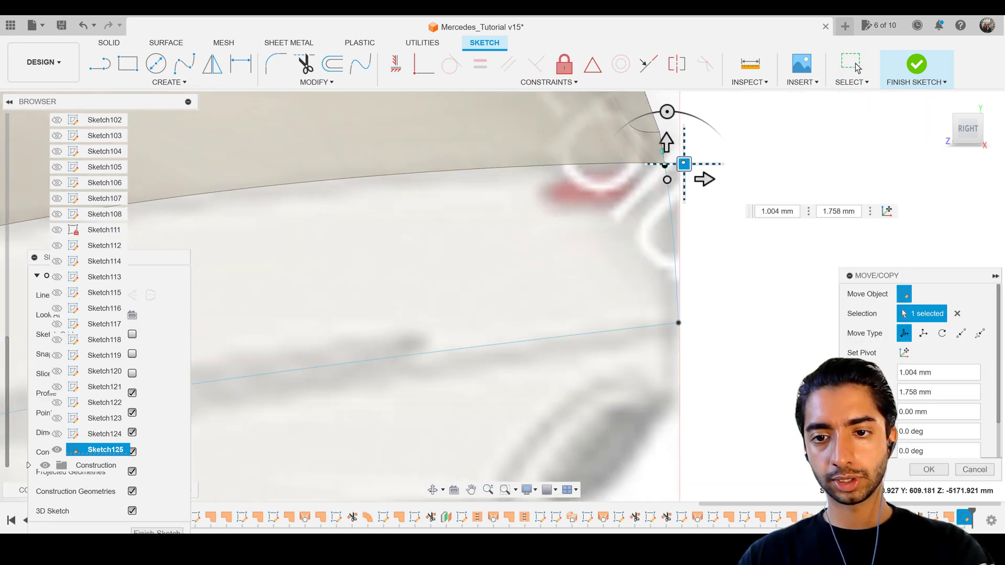
key(Return)
scroll(686, 290, down, 2)
scroll(686, 289, down, 3)
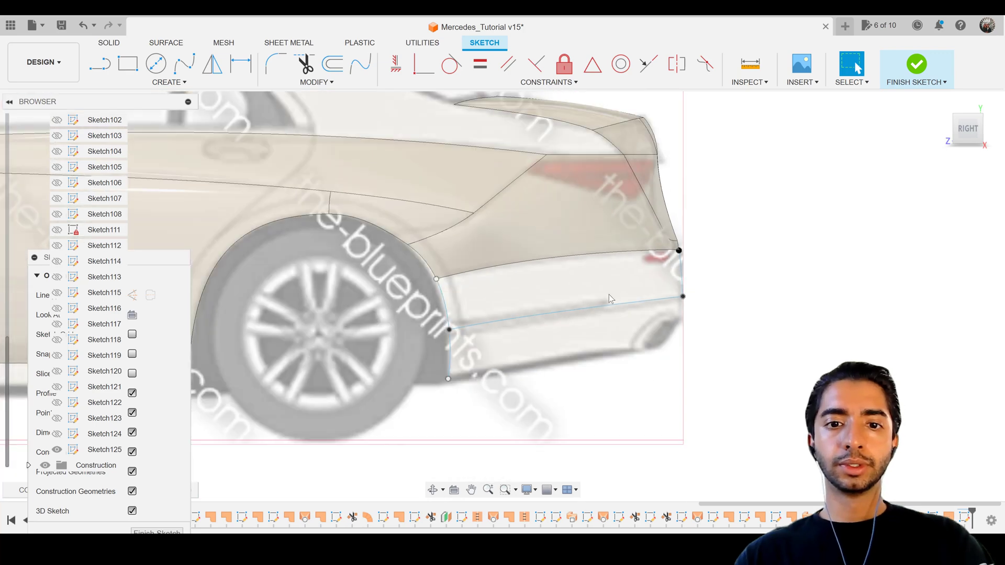
scroll(476, 325, down, 3)
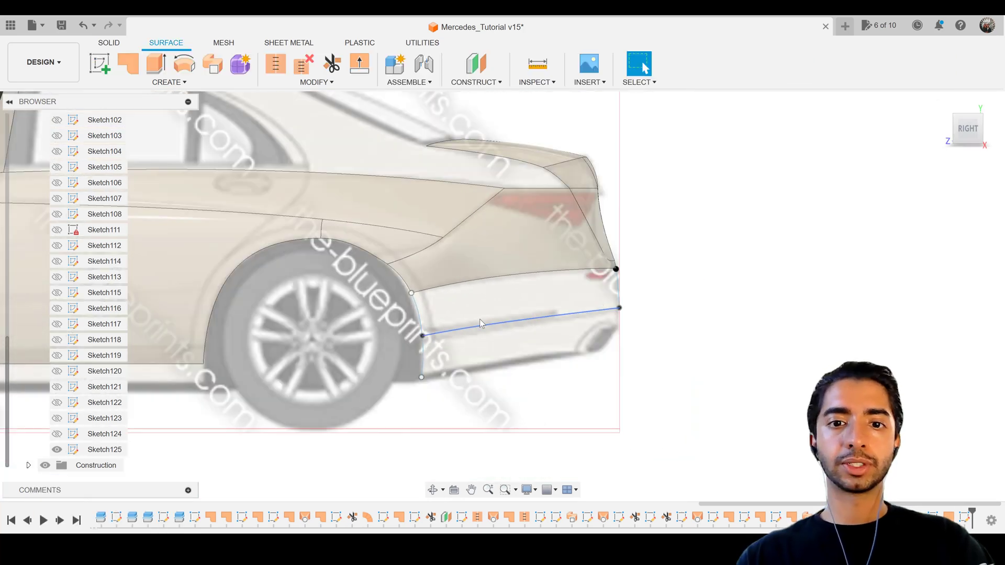
Examine the crease, wheel-arch and rear splines together with the lower edge of the rear surfaces from several angles.
mouse_move(430, 309)
shift+middle_down()
mouse_move(394, 331)
mouse_move(626, 278)
shift+middle_up()
scroll(625, 278, up, 2)
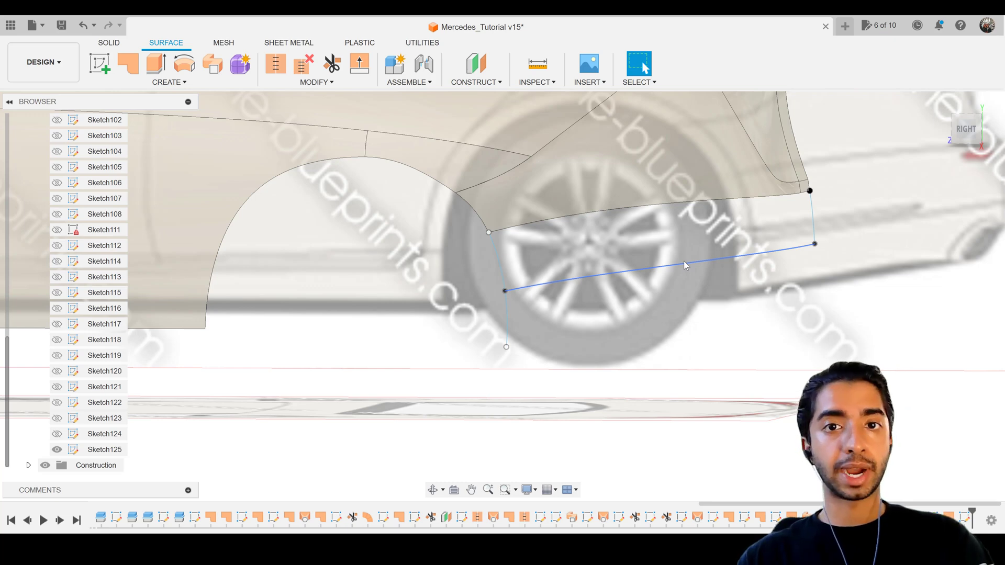
scroll(507, 325, up, 1)
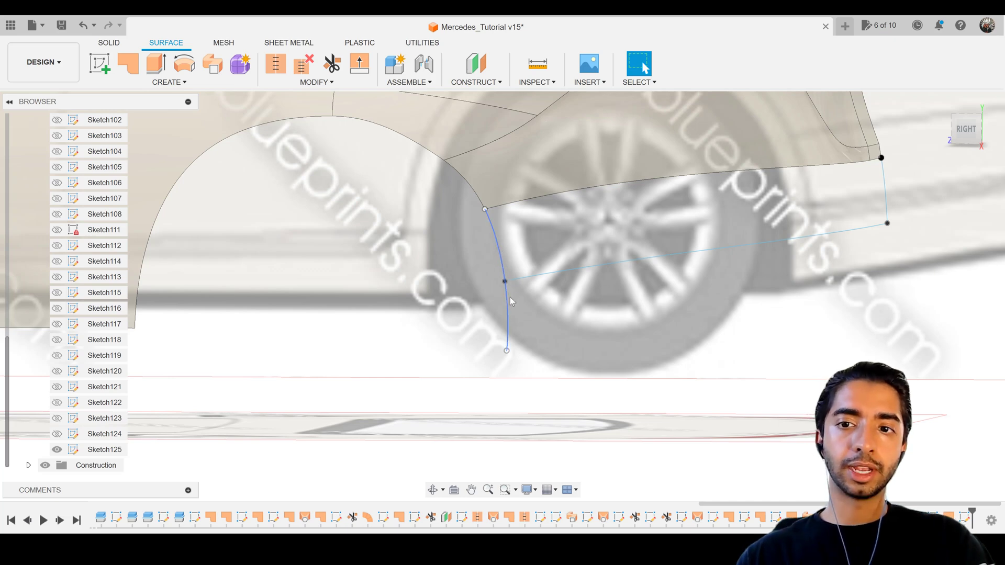
click(503, 267)
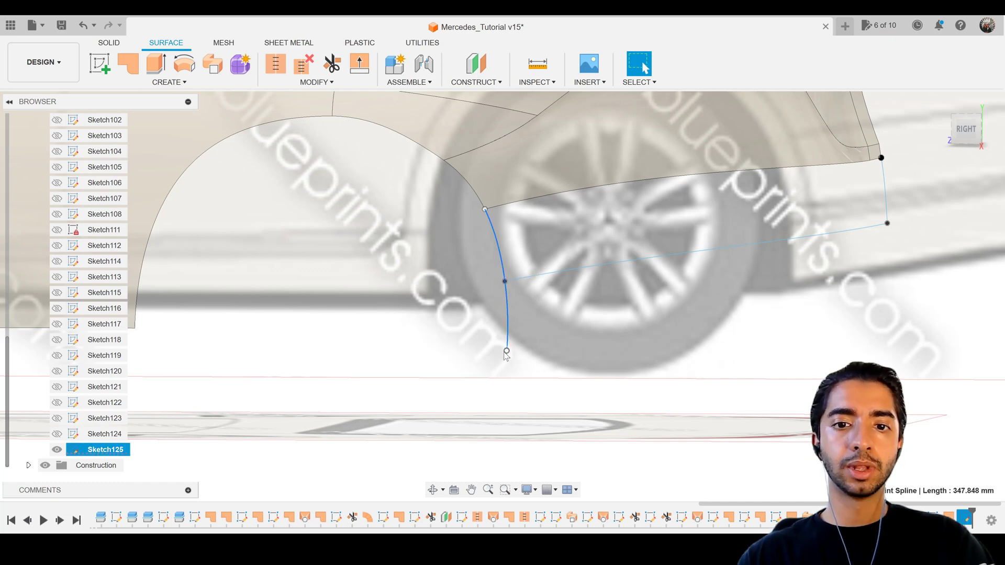
click(528, 340)
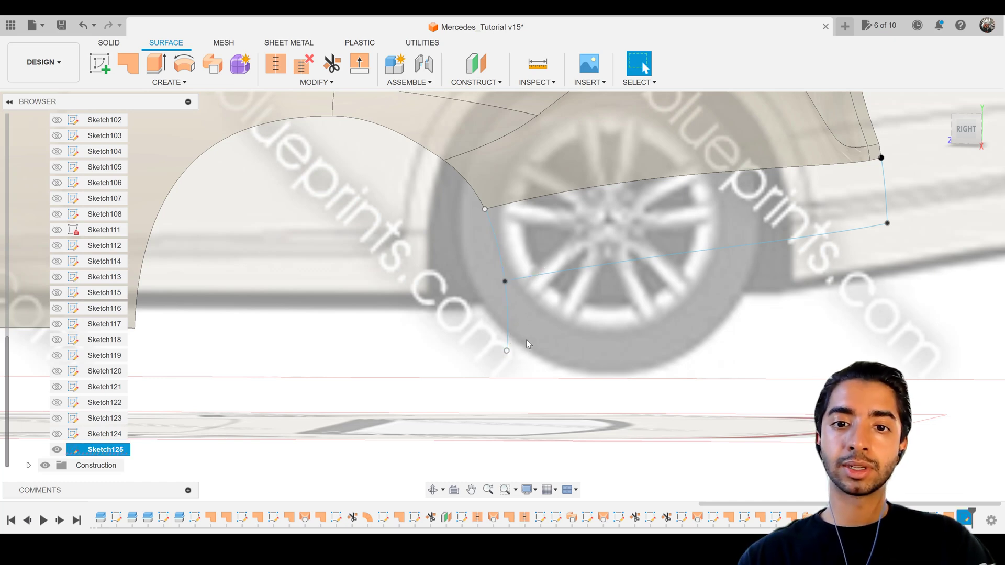
click(507, 319)
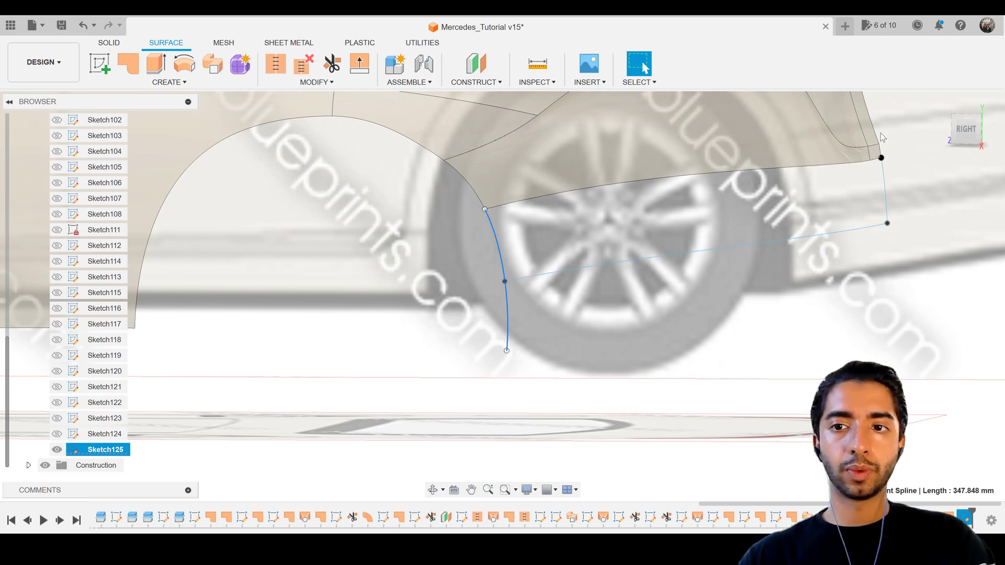
scroll(866, 162, up, 1)
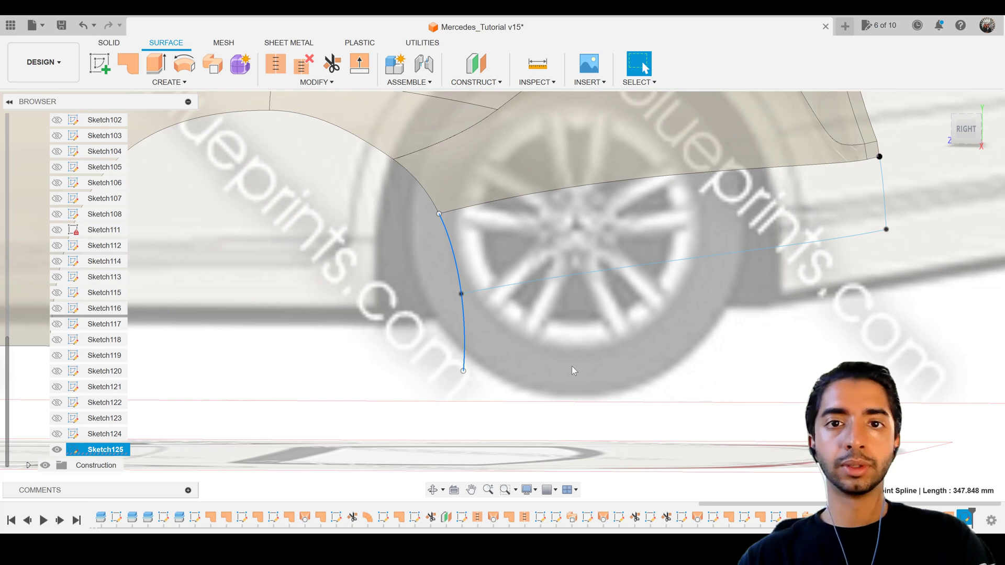
scroll(574, 371, down, 2)
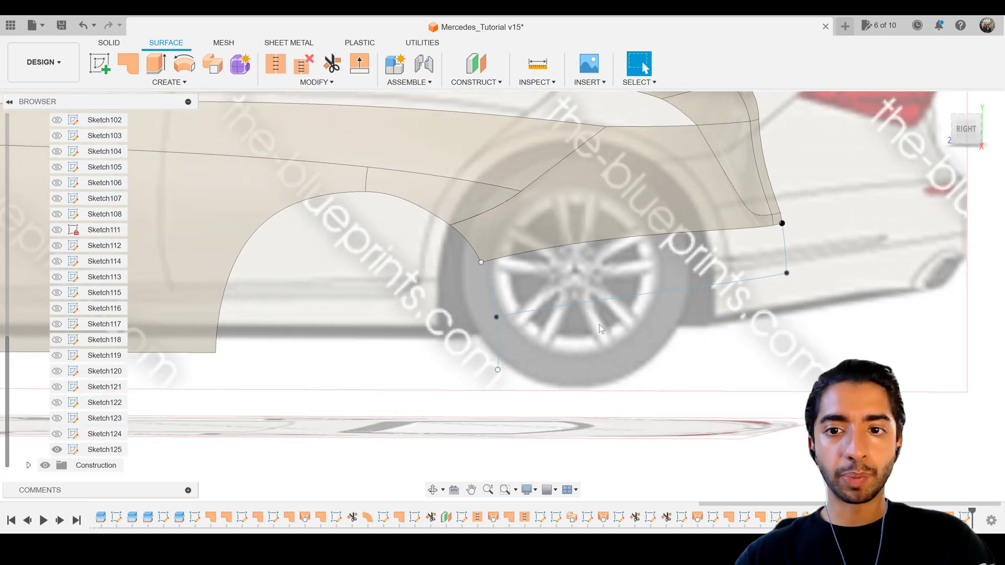
scroll(636, 283, down, 3)
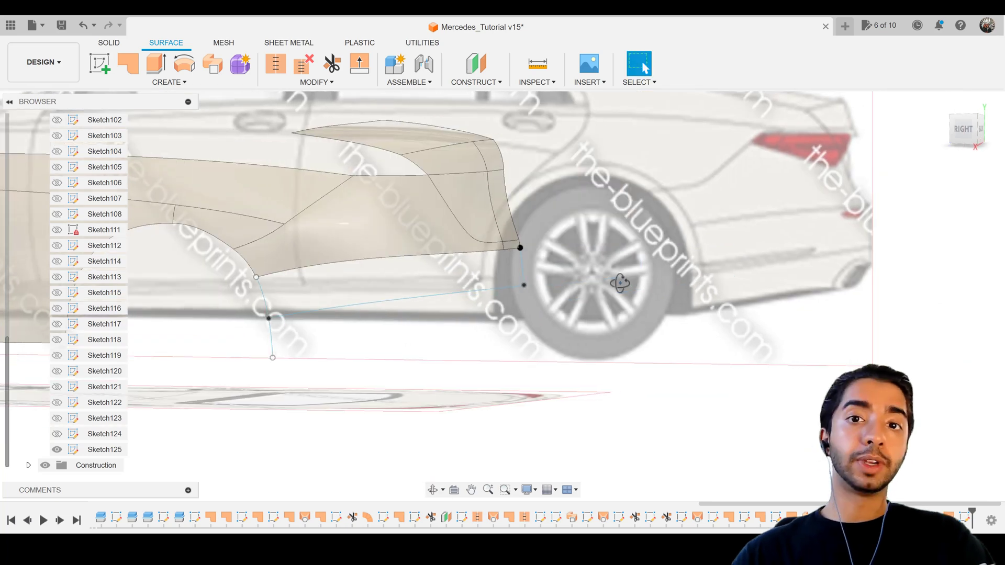
middle_drag(486, 265, 688, 260)
shift+middle_drag(586, 300, 580, 304)
Stitch the small lower rear corner surface to the adjoining side surface as a new body with 0.10 mm tolerance.
scroll(580, 285, up, 3)
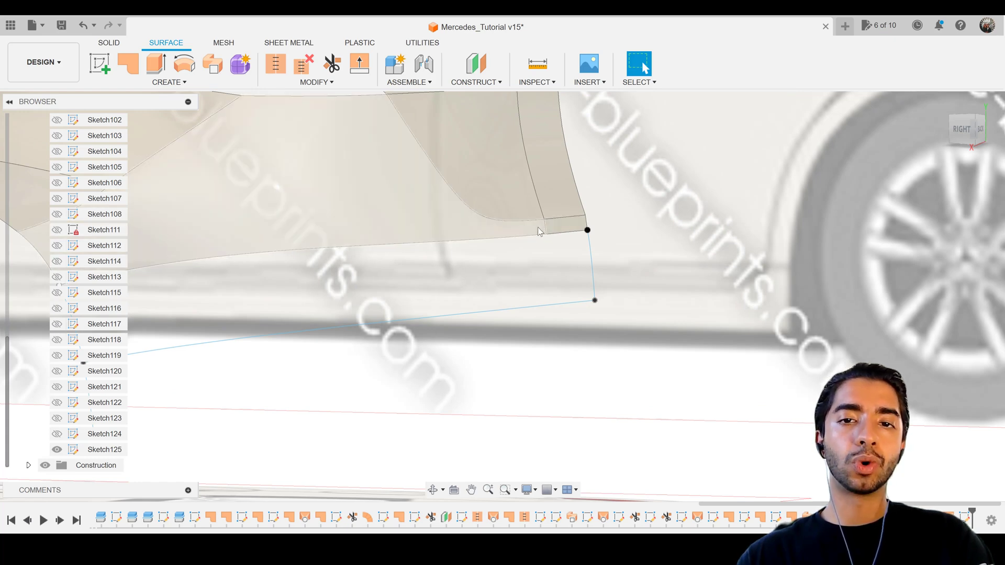
click(281, 71)
click(548, 230)
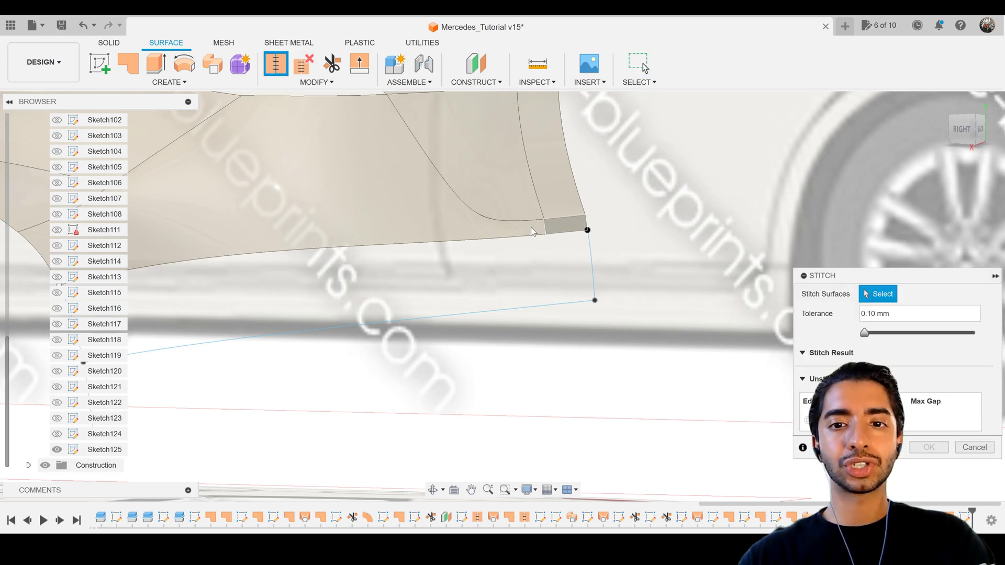
click(513, 230)
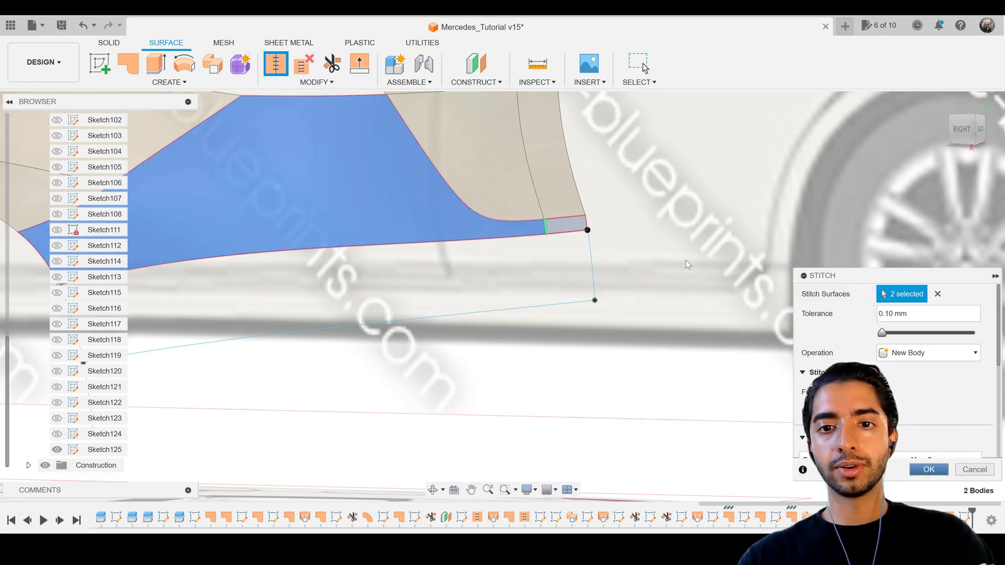
key(Return)
Loft a new surface body from the stitched rear surfaces' lower edge to the crease spline, with the wheel-arch and rear splines as rails.
scroll(622, 242, down, 5)
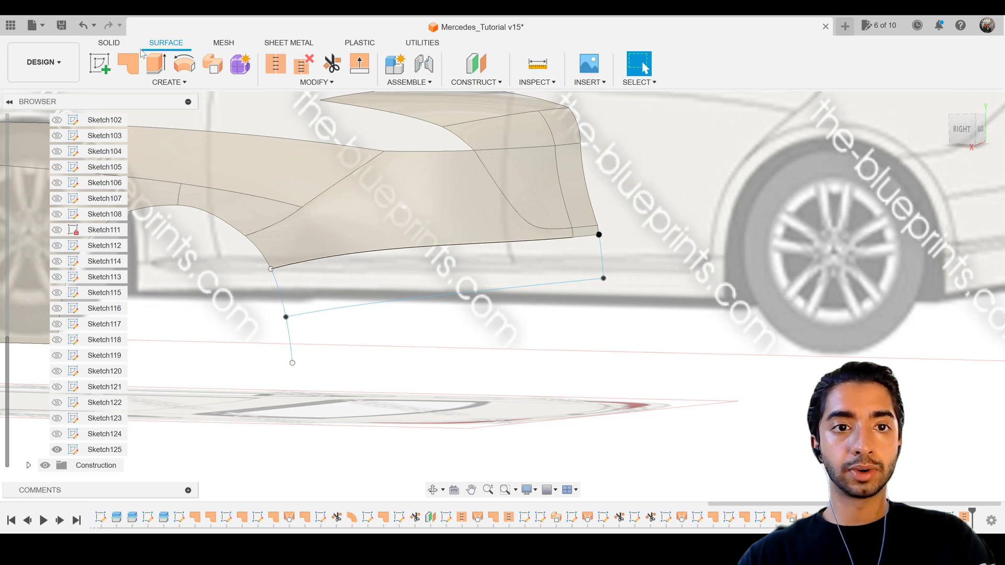
click(157, 82)
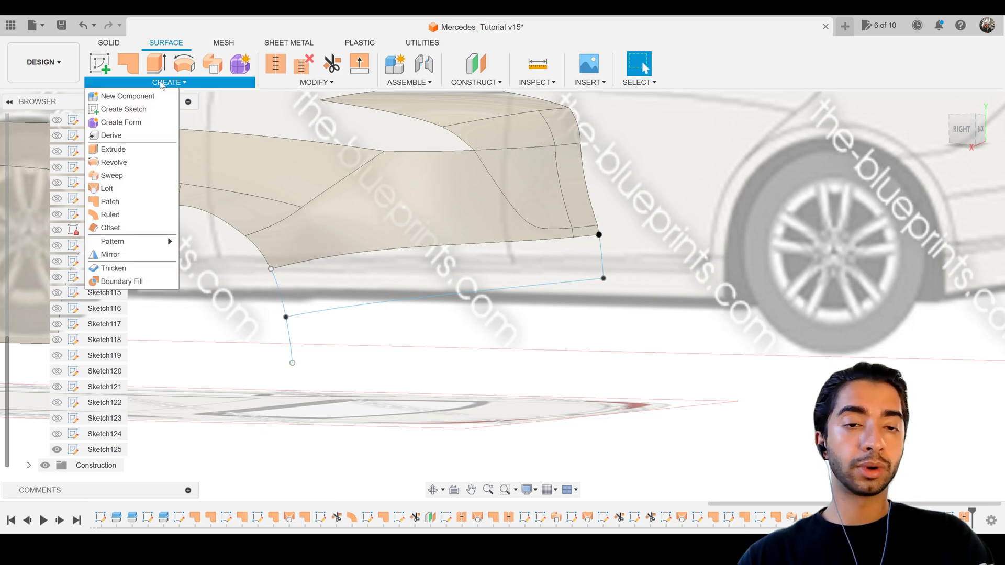
click(137, 189)
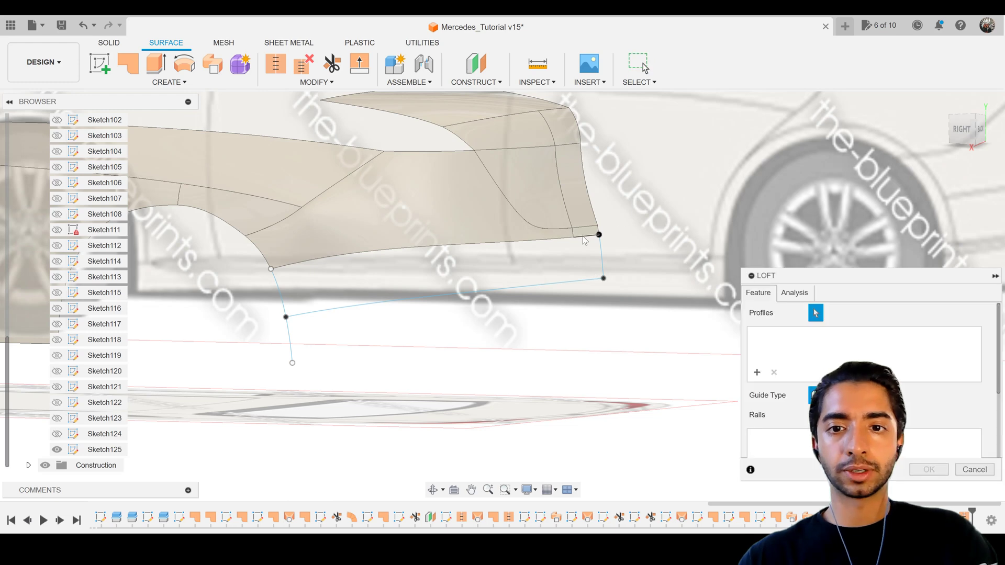
click(561, 239)
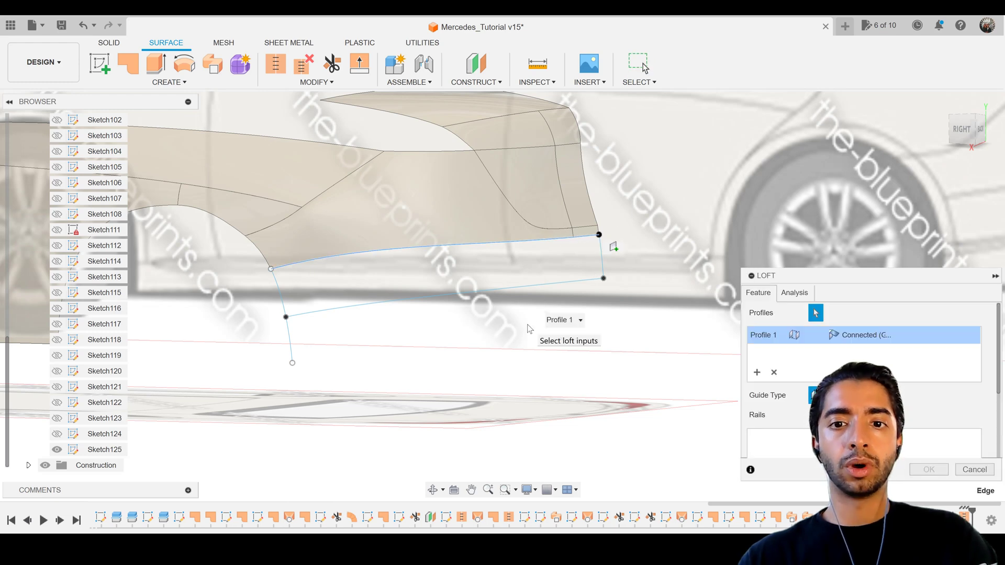
click(521, 293)
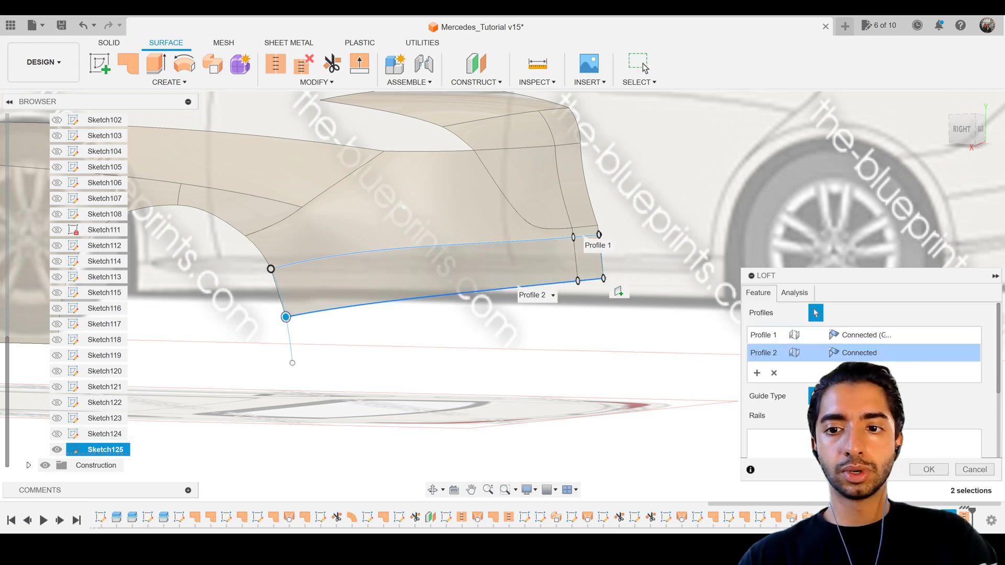
drag(785, 275, 339, 348)
click(369, 488)
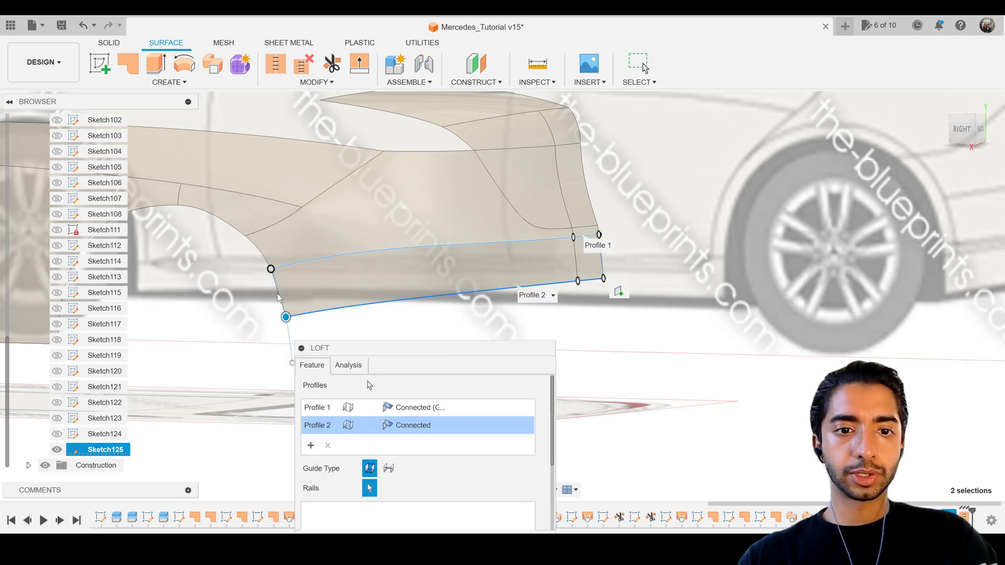
click(278, 298)
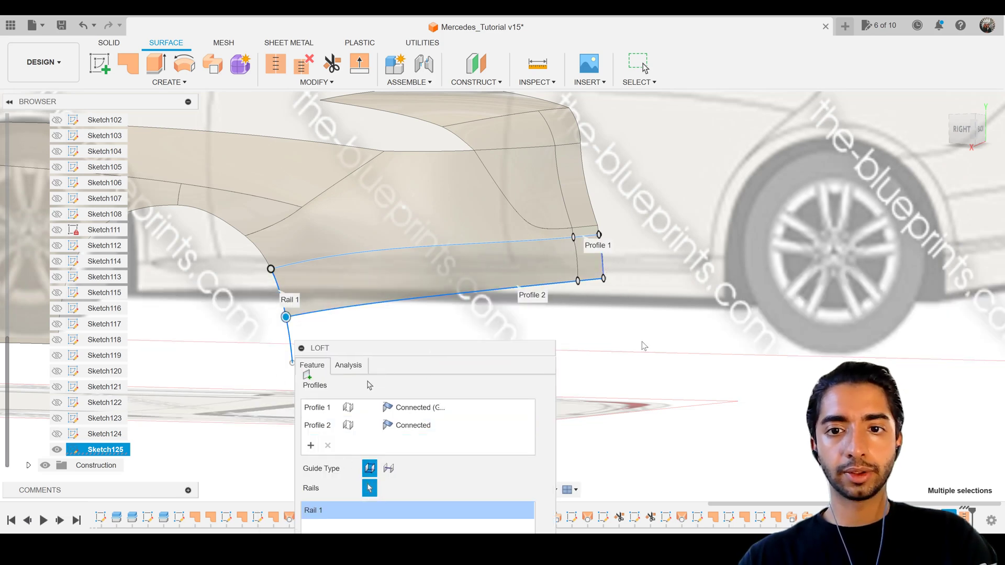
click(602, 264)
drag(449, 350, 450, 220)
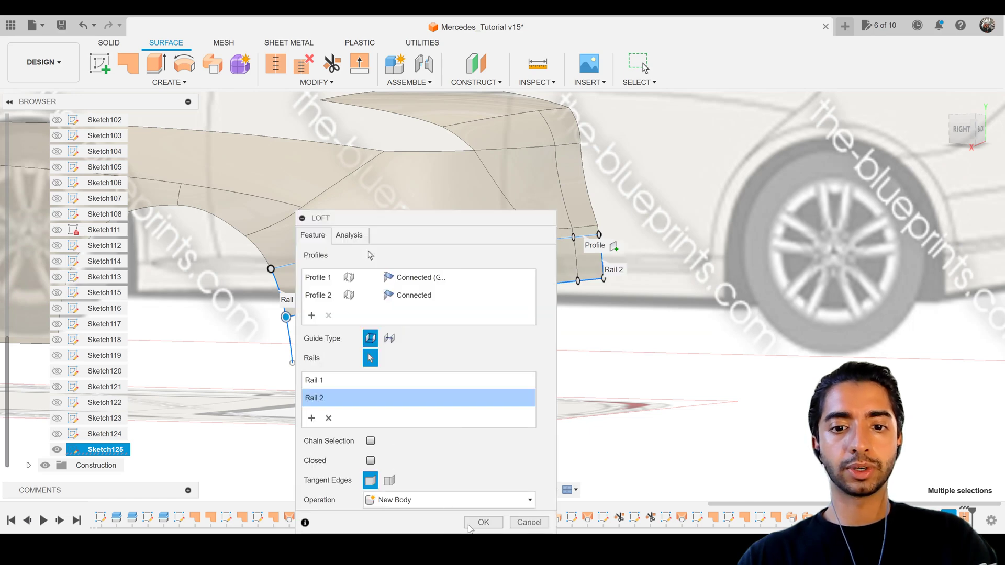
click(482, 522)
Examine the new rear bumper surface from an angle and compare the whole body side against the blueprint in right view.
scroll(433, 356, down, 5)
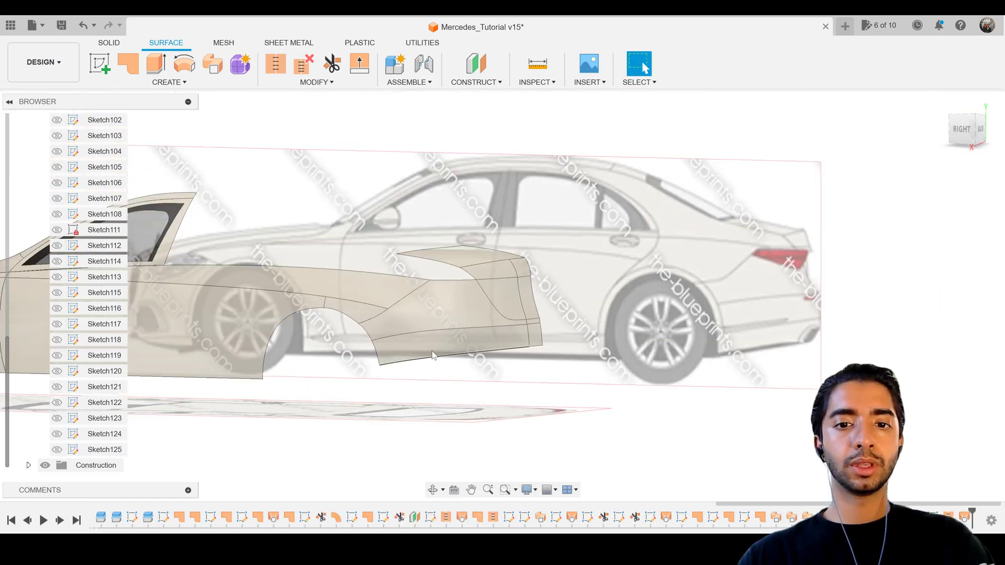
middle_drag(432, 351, 594, 301)
middle_drag(439, 297, 413, 290)
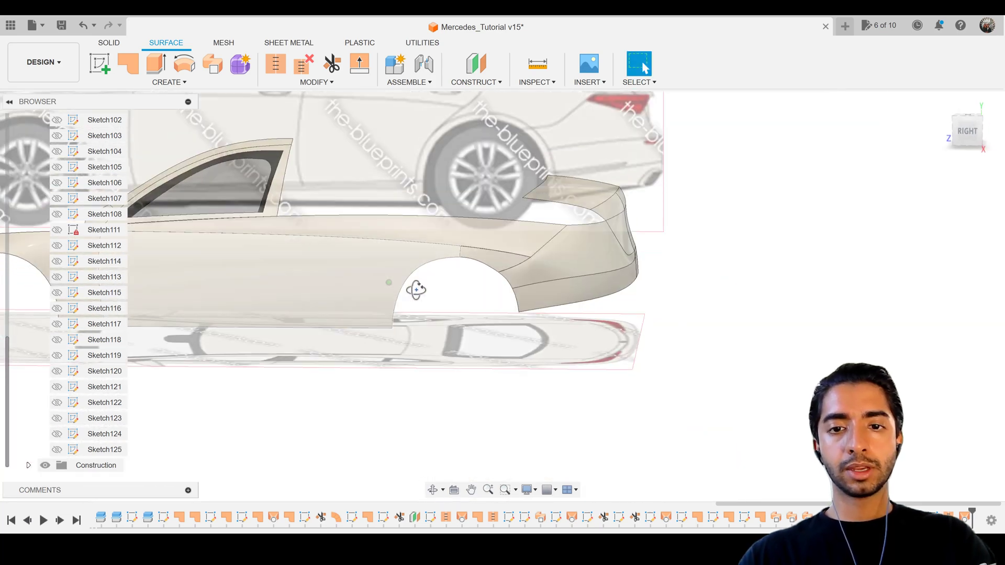
click(966, 132)
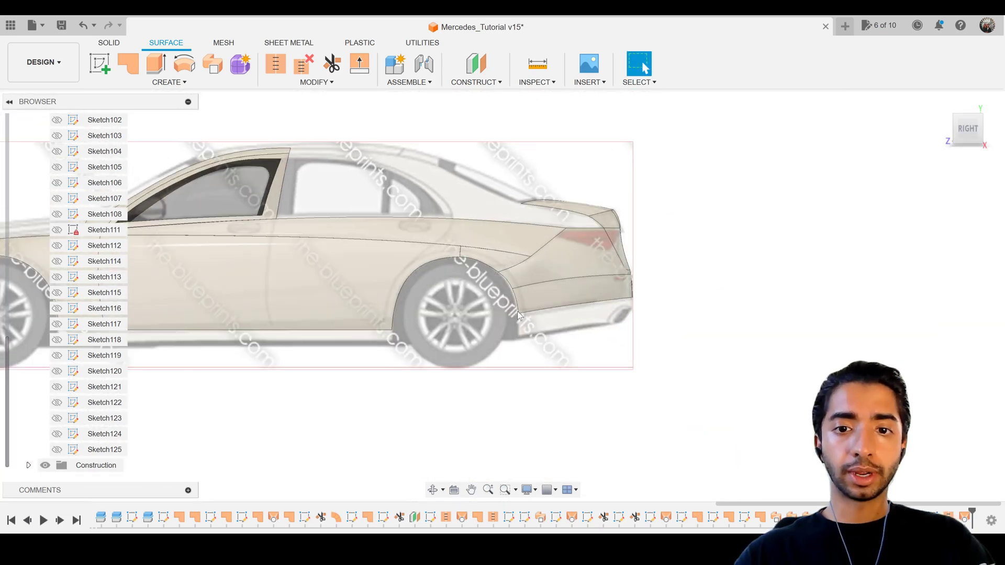
middle_drag(530, 314, 702, 311)
scroll(618, 382, down, 2)
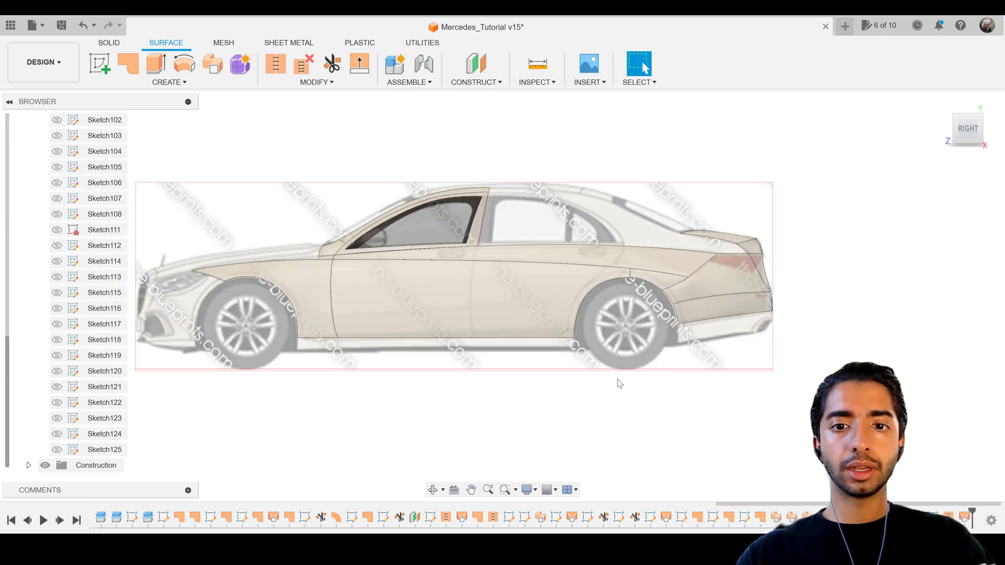
scroll(619, 384, up, 1)
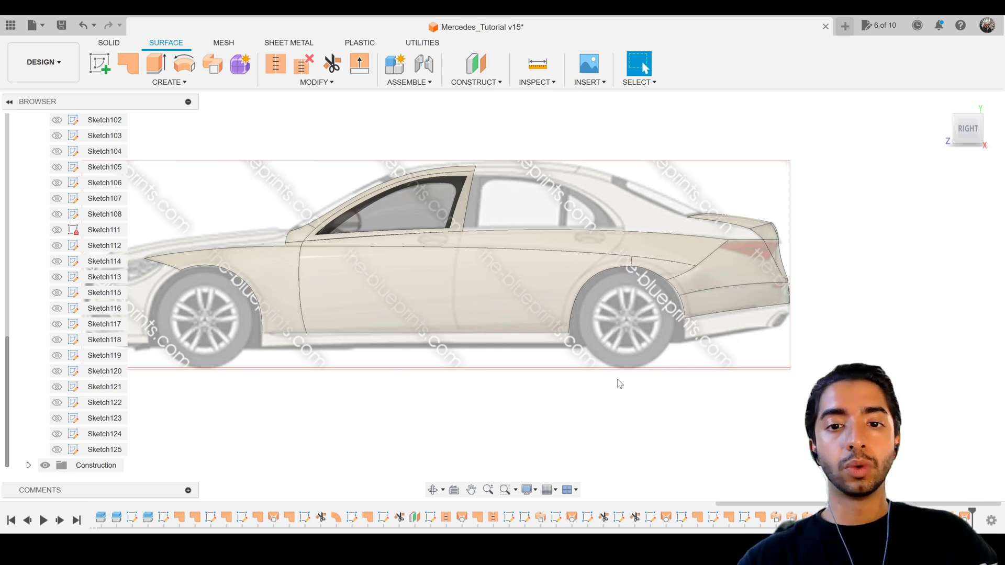
click(974, 550)
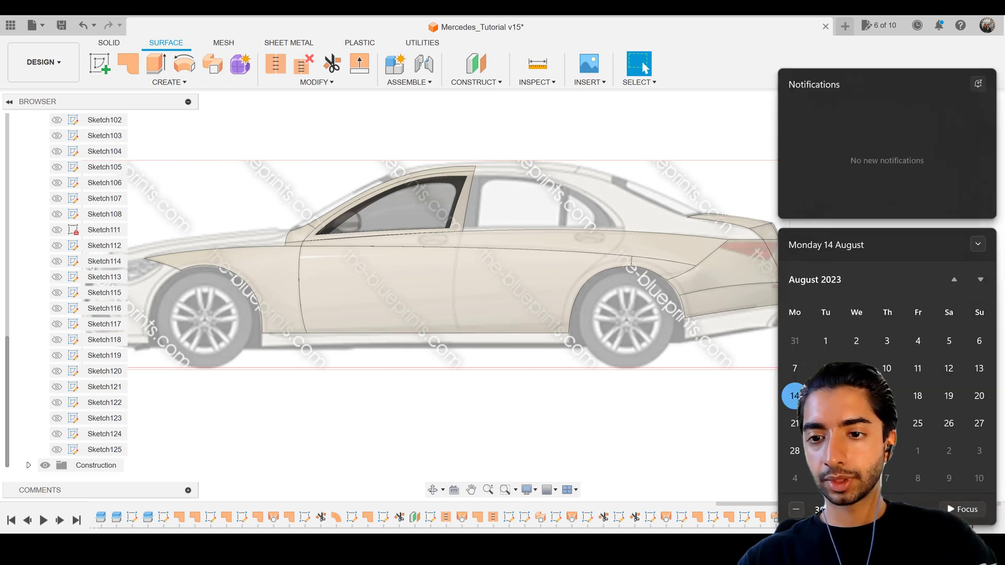
click(648, 413)
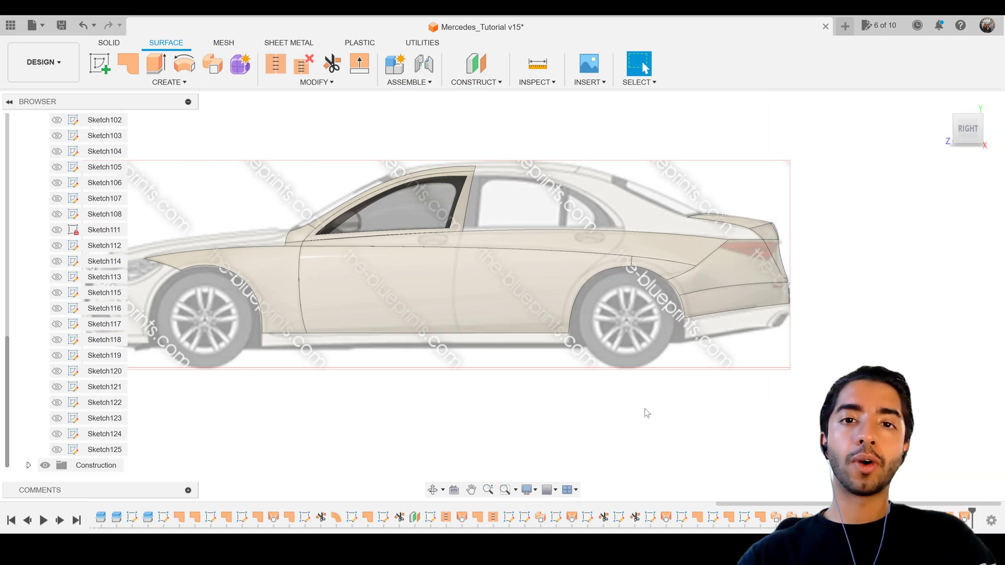